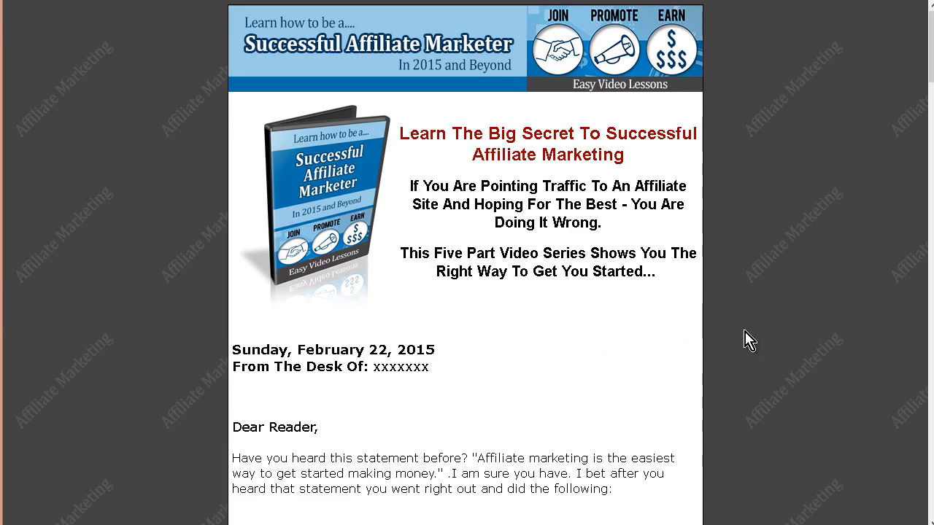
Scroll through the old KompoZer sales page, then switch to the WordPress.org tab
{"action": "scroll", "coordinate": [741, 342], "scroll_direction": "down", "scroll_amount": 1}
{"action": "scroll", "coordinate": [741, 343], "scroll_direction": "down", "scroll_amount": 20}
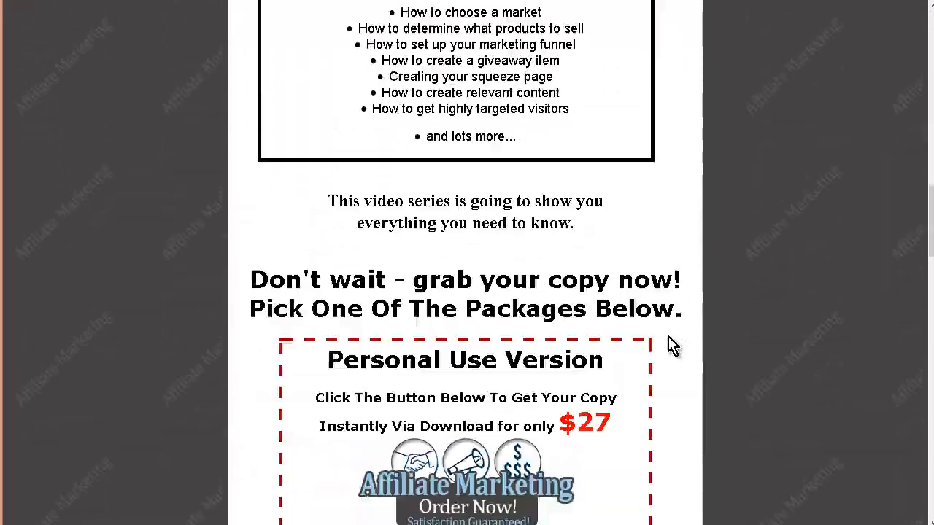
{"action": "scroll", "coordinate": [639, 345], "scroll_direction": "down", "scroll_amount": 10}
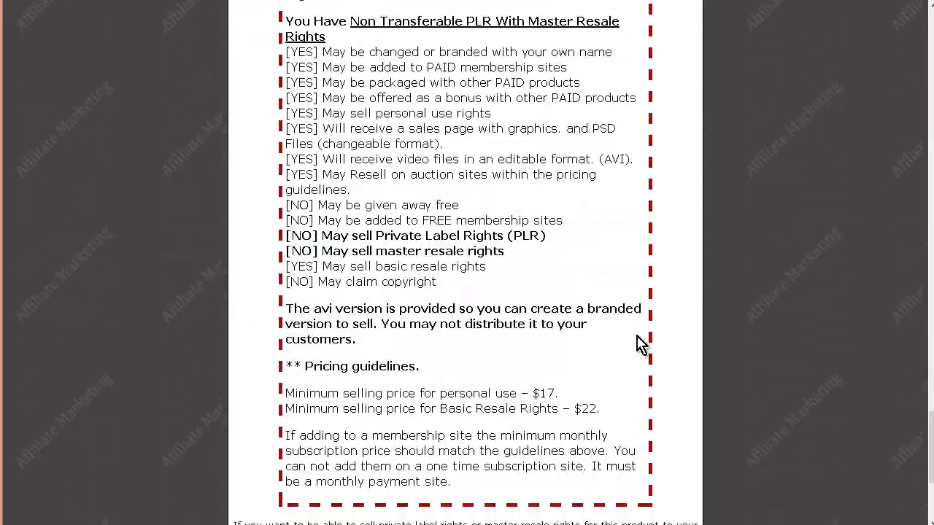
{"action": "scroll", "coordinate": [639, 346], "scroll_direction": "up", "scroll_amount": 17}
{"action": "scroll", "coordinate": [639, 350], "scroll_direction": "up", "scroll_amount": 20}
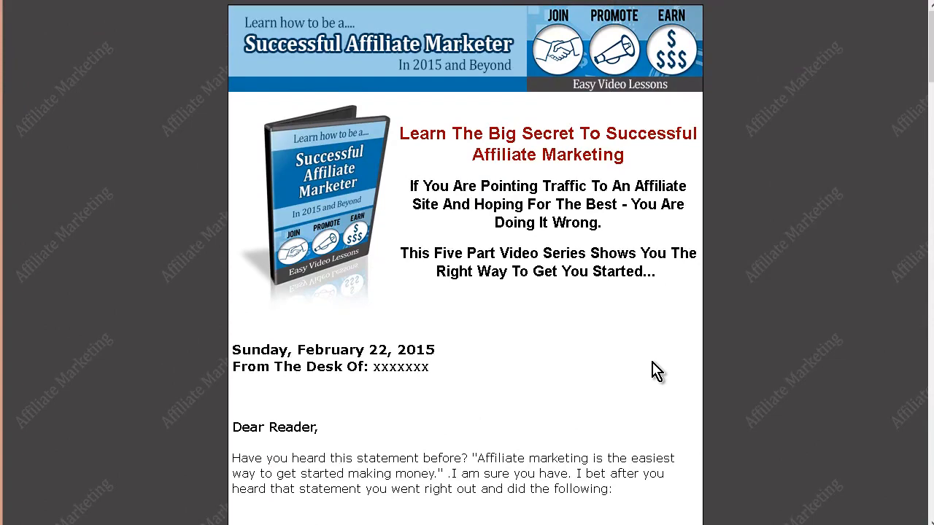
{"action": "left_click", "coordinate": [146, 2]}
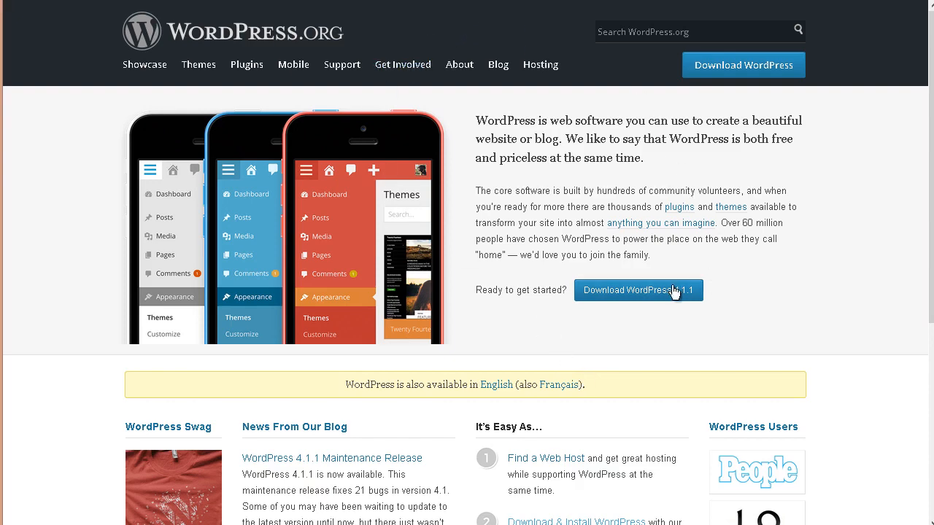
Download WordPress 4.1.1 and save wordpress-4.1.1.zip to the computer
{"action": "left_click", "coordinate": [648, 290]}
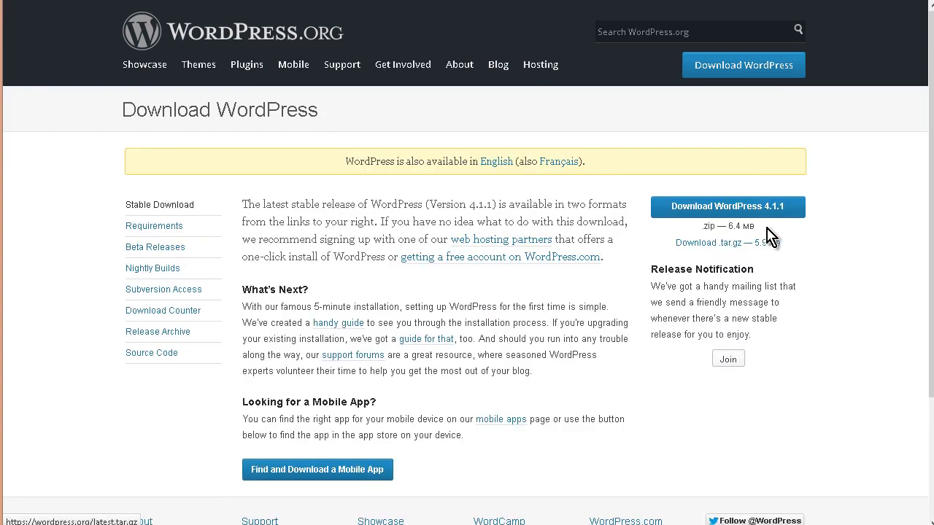
{"action": "left_click", "coordinate": [763, 212]}
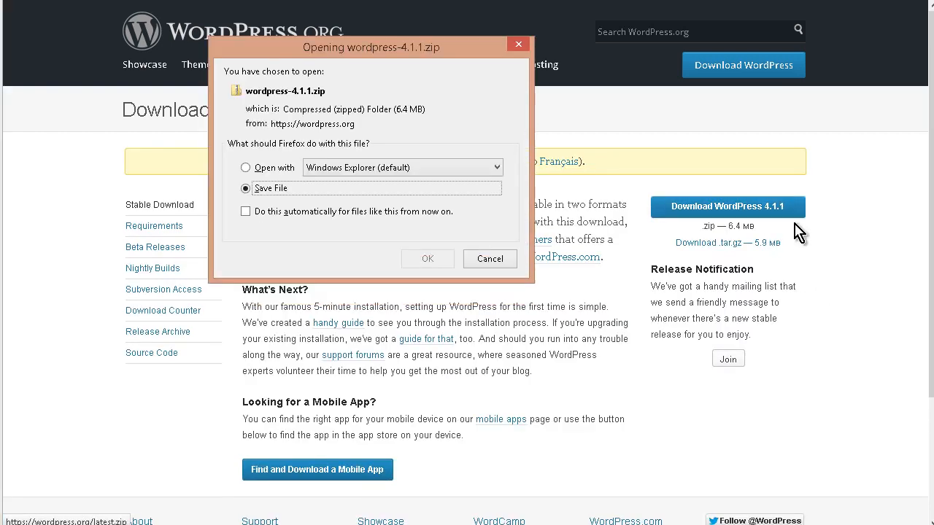
{"action": "left_click", "coordinate": [423, 261]}
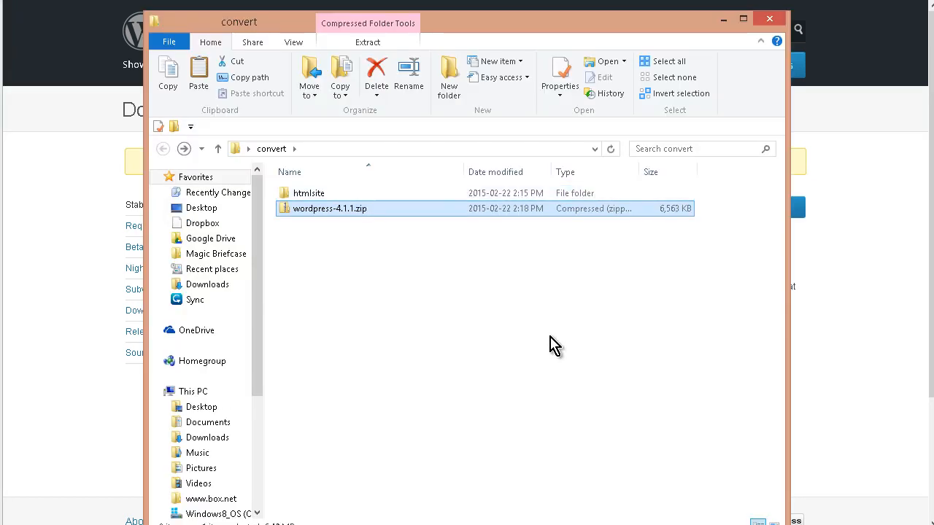
Extract wordpress-4.1.1.zip into the convert folder with 7-Zip Extract Here
{"action": "left_click", "coordinate": [383, 270]}
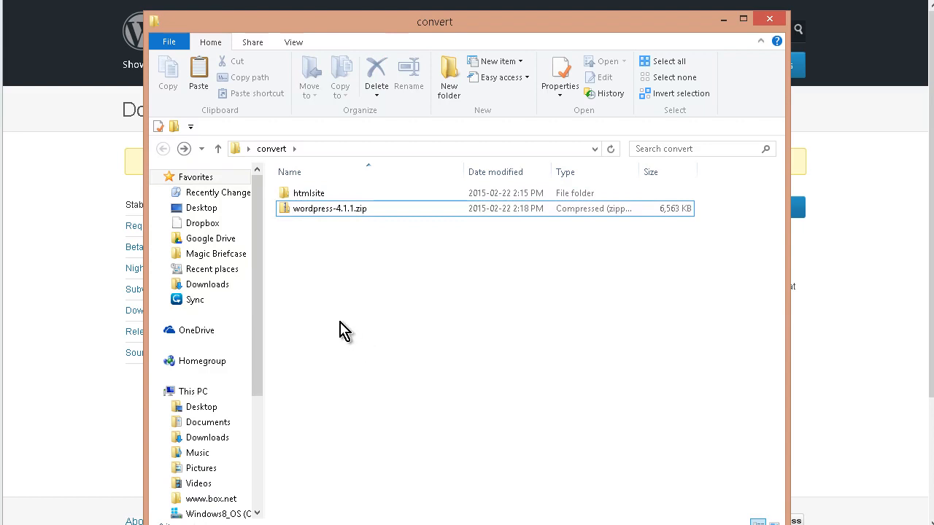
{"action": "left_click", "coordinate": [338, 198]}
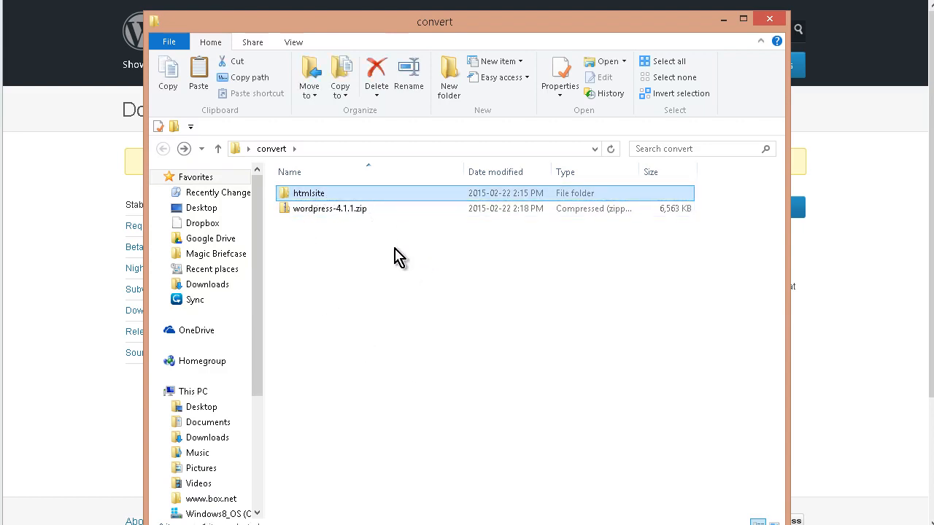
{"action": "left_click", "coordinate": [344, 211]}
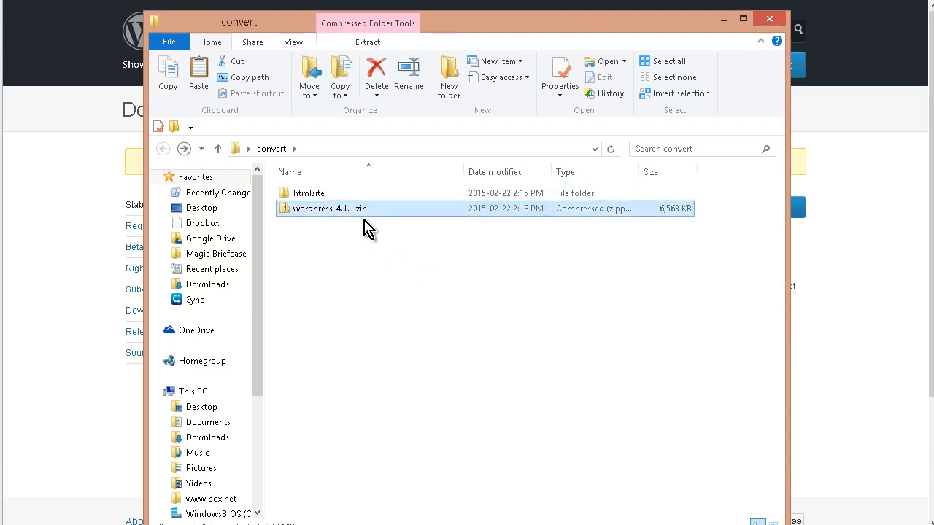
{"action": "right_click", "coordinate": [359, 214]}
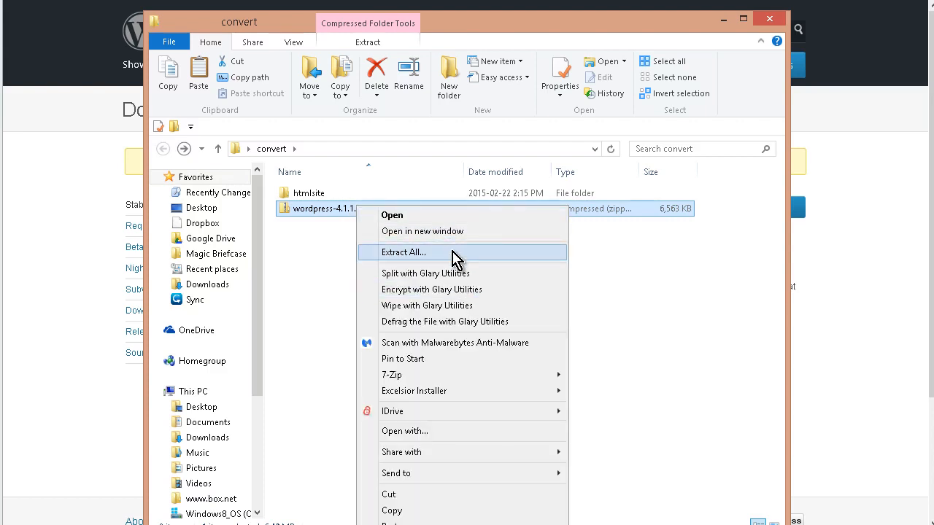
{"action": "mouse_move", "coordinate": [448, 377]}
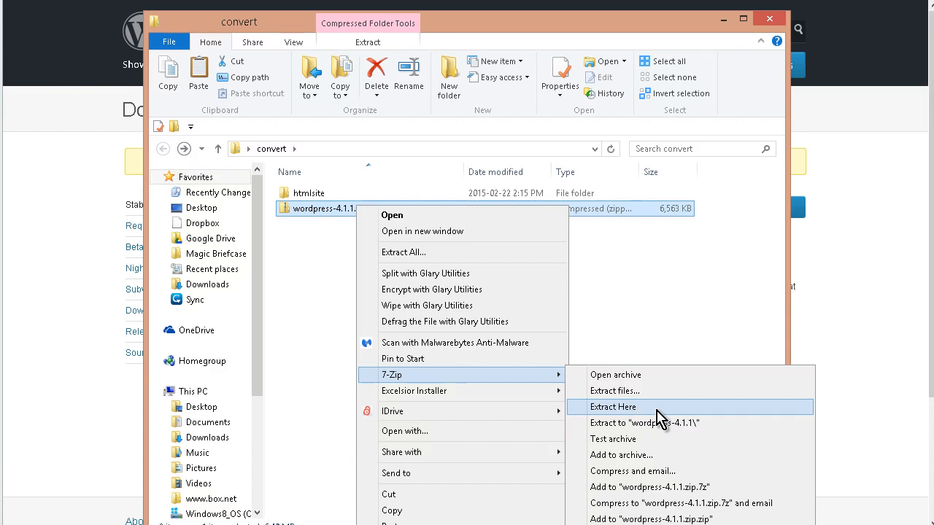
{"action": "left_click", "coordinate": [657, 392]}
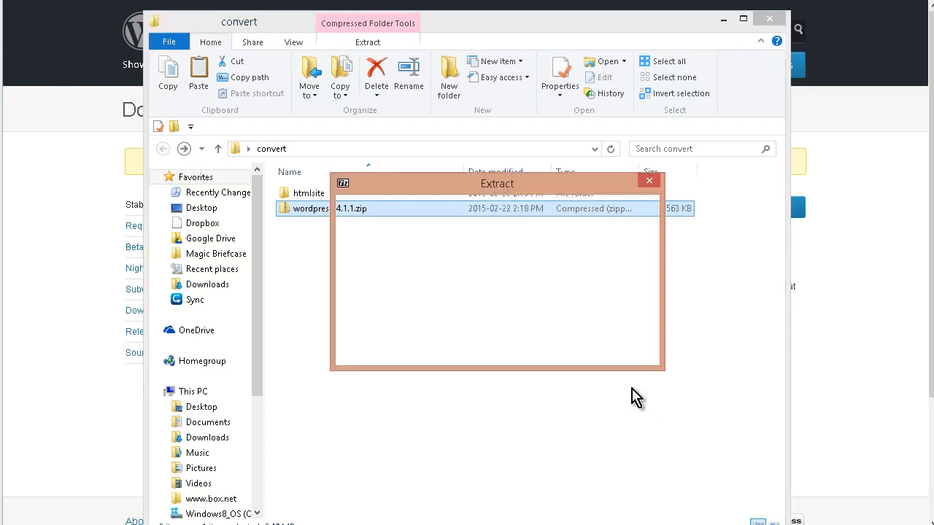
{"action": "left_click", "coordinate": [451, 351]}
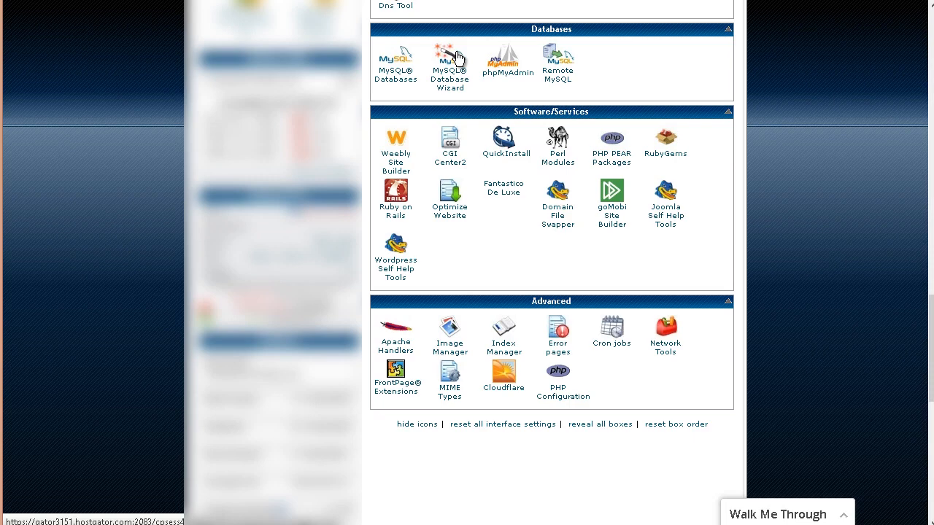
Create the MySQL database mysite (timjcart_mysite) in the MySQL Database Wizard
{"action": "left_click", "coordinate": [509, 162]}
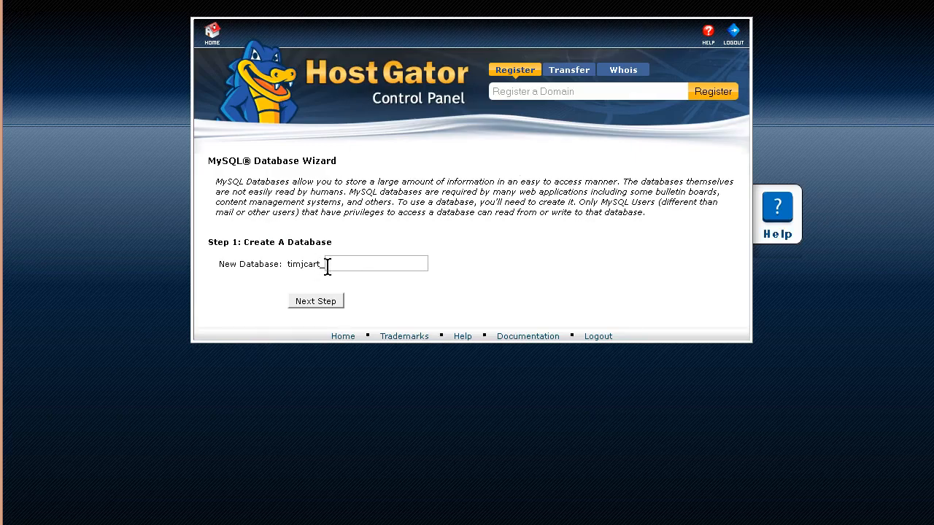
{"action": "left_click", "coordinate": [360, 265]}
{"action": "left_click", "coordinate": [360, 265]}
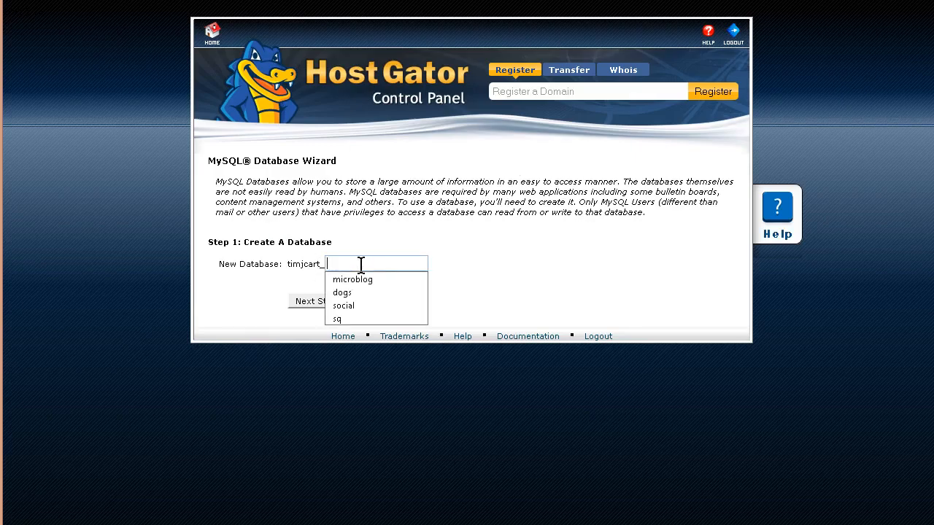
{"action": "left_click", "coordinate": [360, 265]}
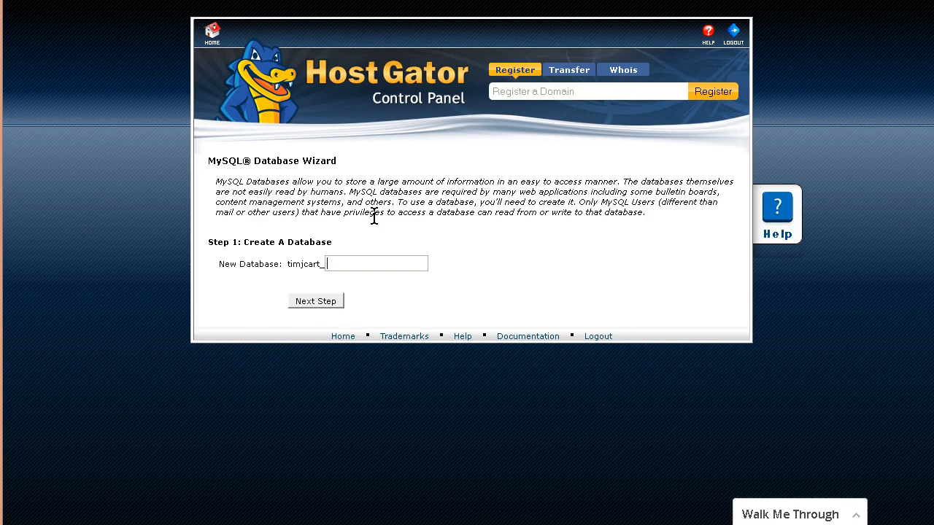
{"action": "type", "text": "mysite"}
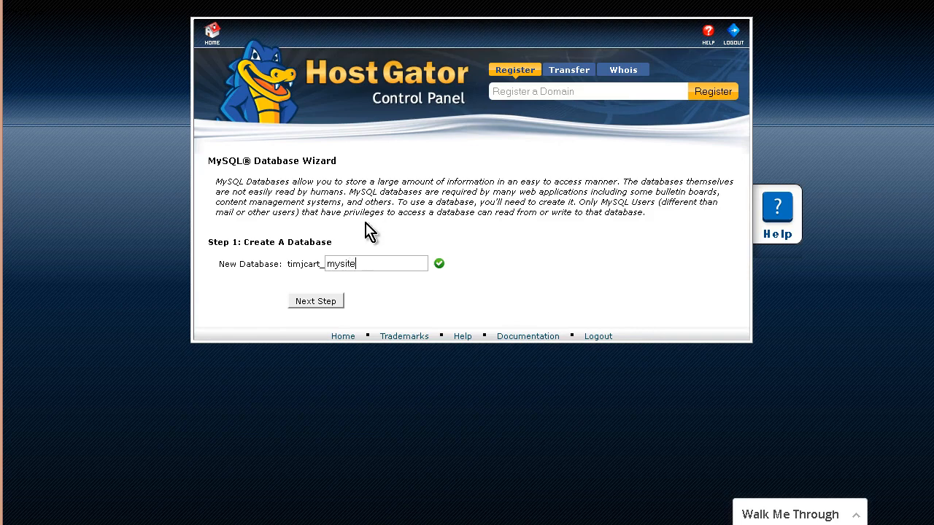
{"action": "left_click", "coordinate": [311, 304]}
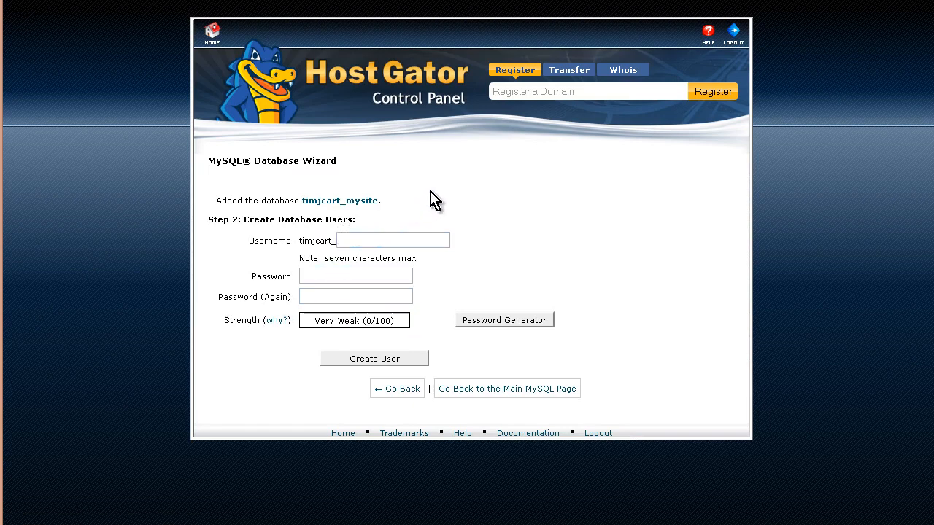
Create database user mysite with a generated password, copying the password before using it
{"action": "type", "text": "mysite"}
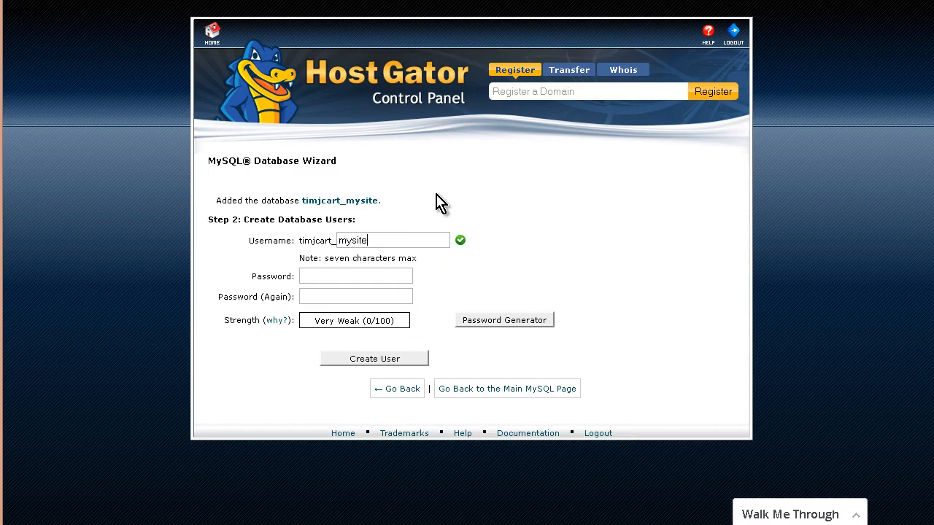
{"action": "key", "text": "Tab"}
{"action": "left_click", "coordinate": [510, 326]}
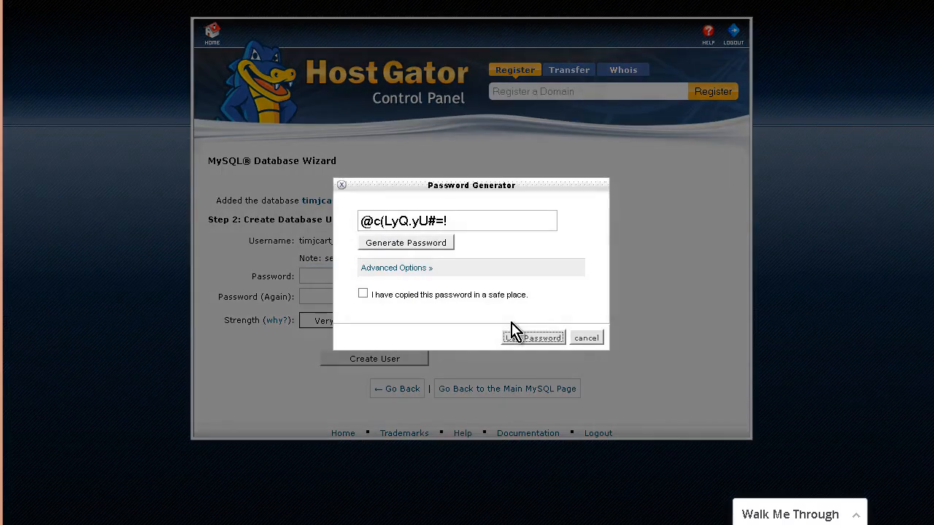
{"action": "left_click", "coordinate": [385, 218]}
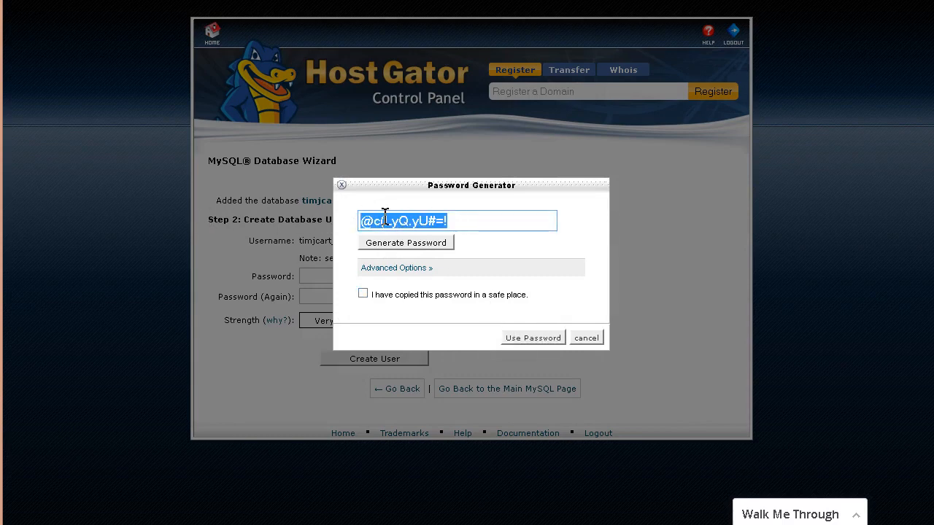
{"action": "right_click", "coordinate": [387, 211]}
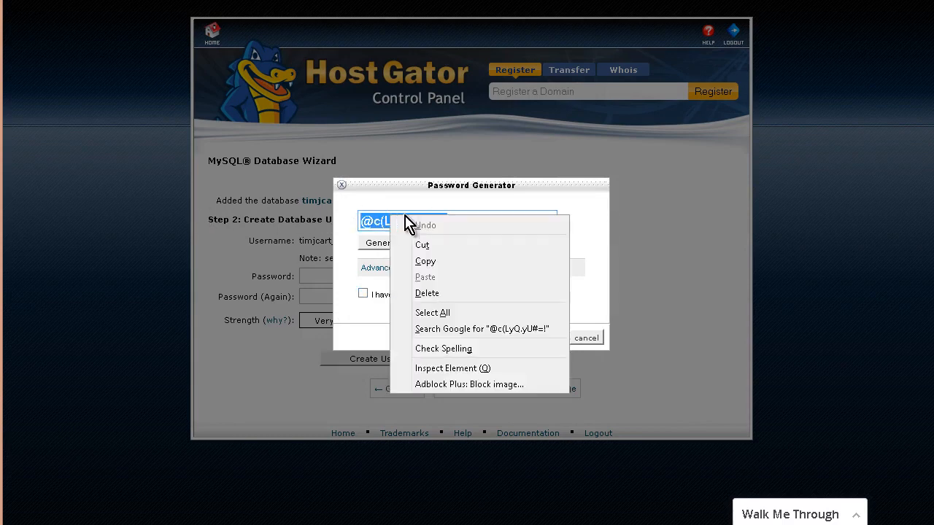
{"action": "left_click", "coordinate": [437, 261]}
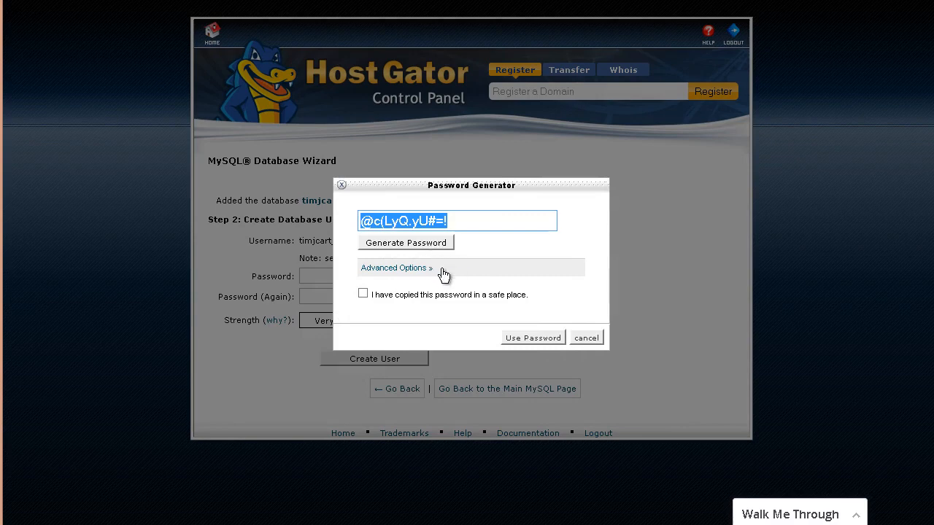
{"action": "left_click", "coordinate": [363, 295]}
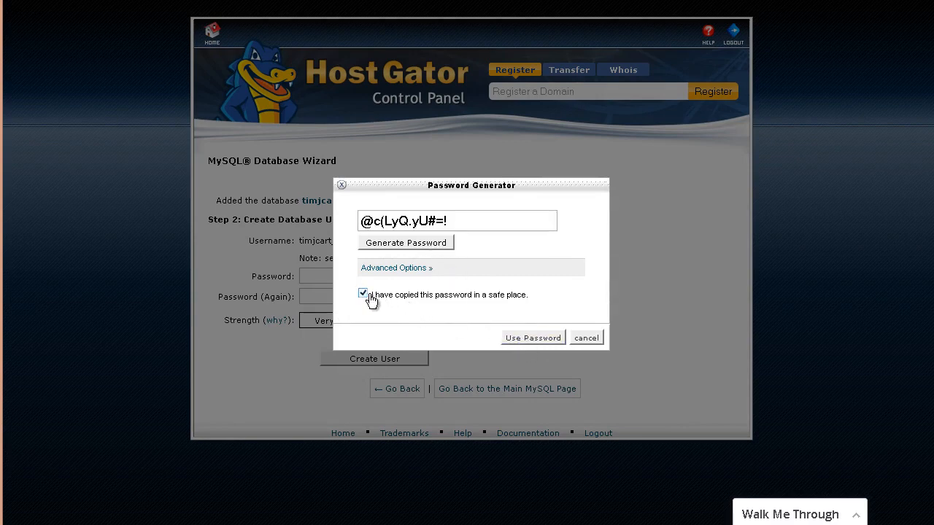
{"action": "left_click", "coordinate": [531, 341]}
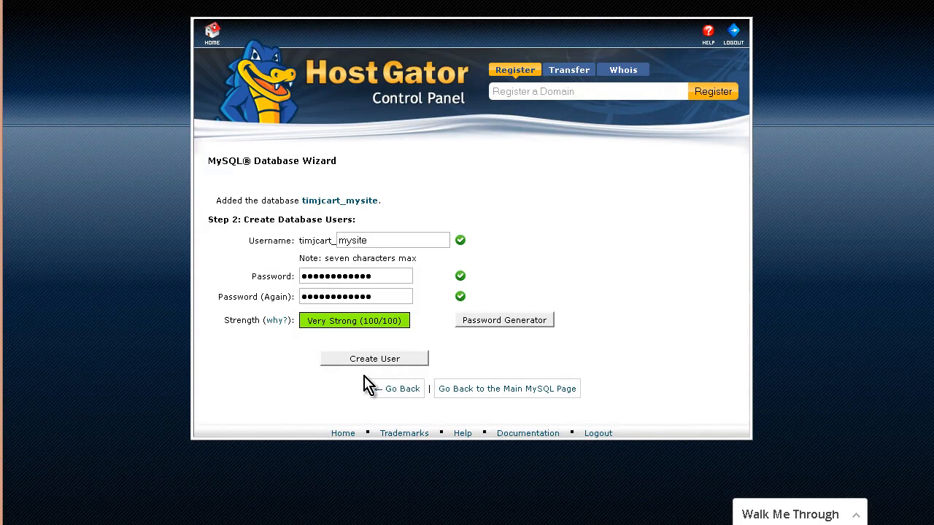
{"action": "left_click", "coordinate": [382, 362]}
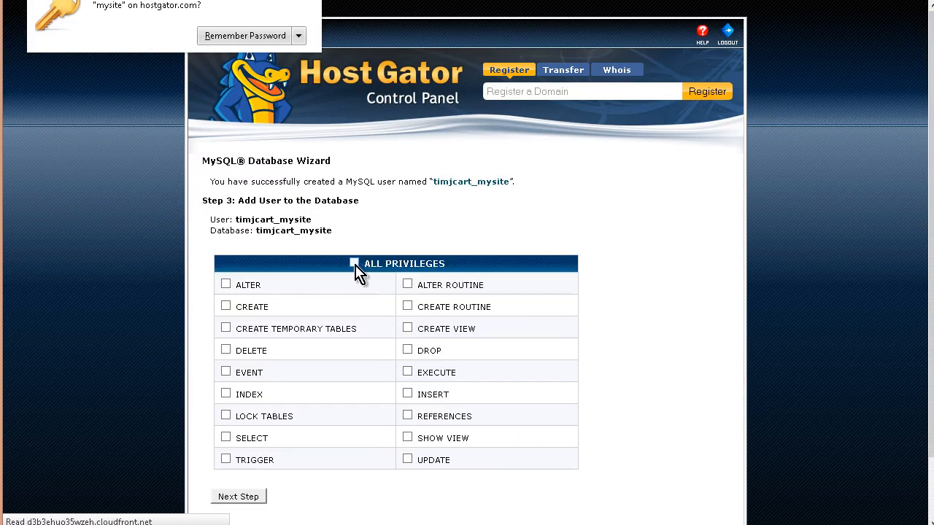
Grant user timjcart_mysite ALL PRIVILEGES on the mysite database, then switch to Notepad
{"action": "left_click", "coordinate": [355, 264]}
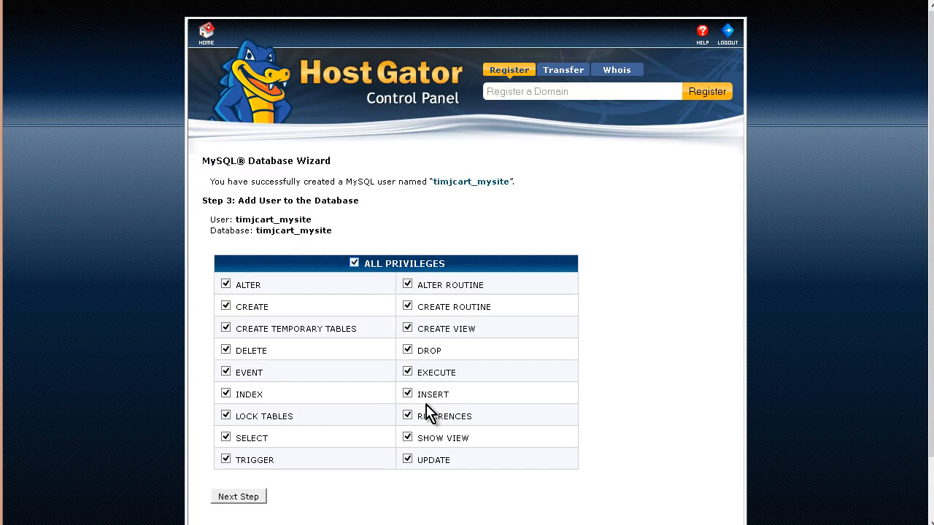
{"action": "scroll", "coordinate": [329, 460], "scroll_direction": "down", "scroll_amount": 2}
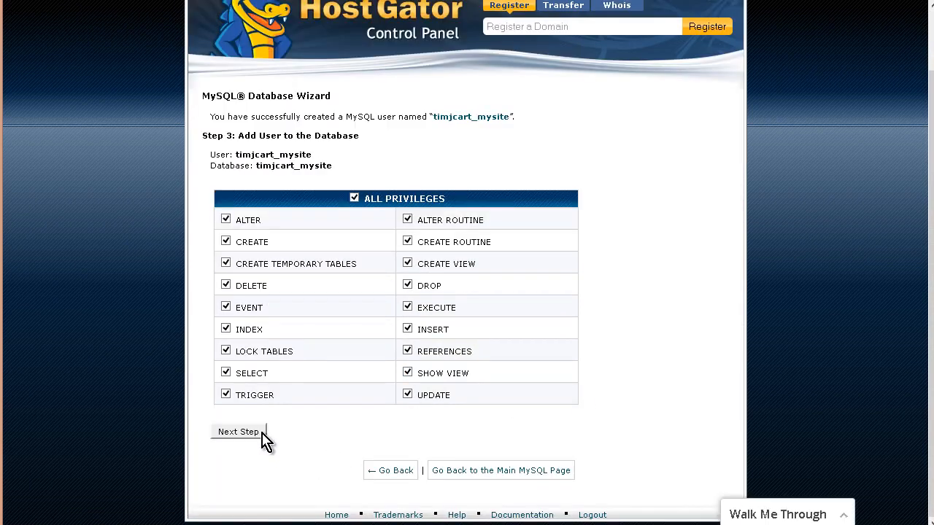
{"action": "left_click", "coordinate": [259, 433]}
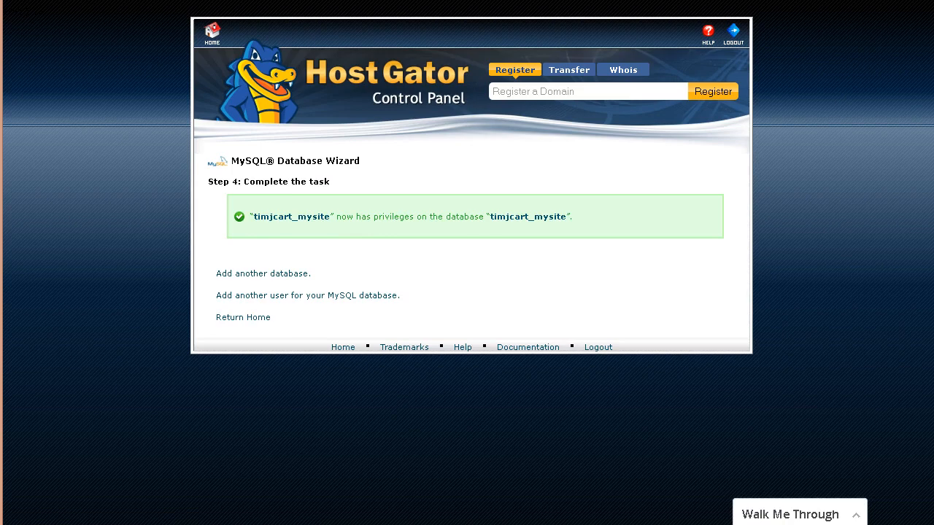
{"action": "key", "text": "alt+Tab"}
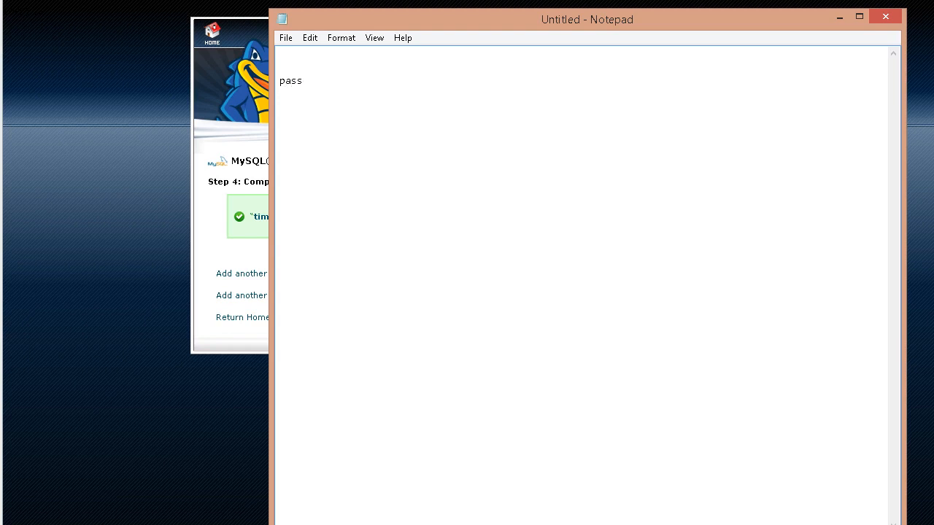
Record the generated database password in the Notepad note and return to cPanel
{"action": "key", "text": "Tab"}
{"action": "left_click", "coordinate": [167, 177]}
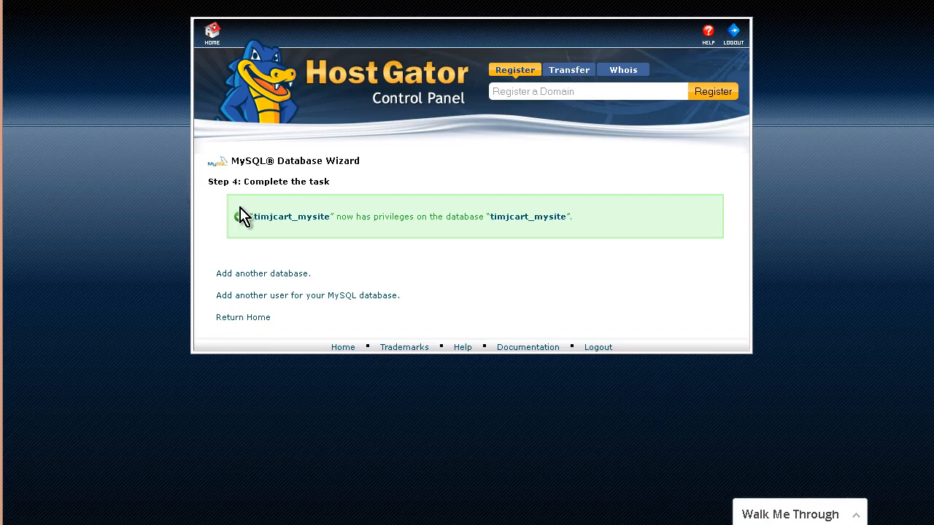
Paste the privileges confirmation sentence as the note's first line, then minimize Notepad
{"action": "left_click_drag", "start_coordinate": [261, 216], "coordinate": [596, 218]}
{"action": "right_click", "coordinate": [504, 215]}
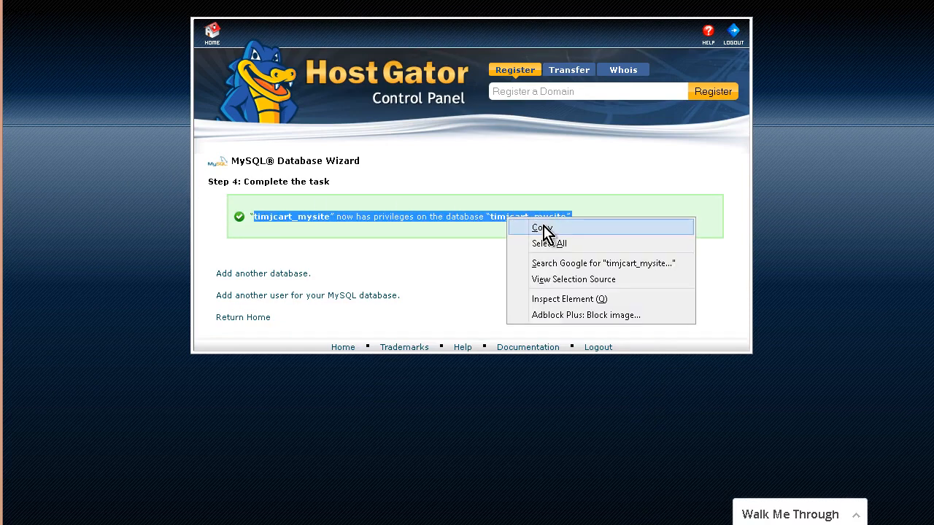
{"action": "left_click", "coordinate": [543, 227]}
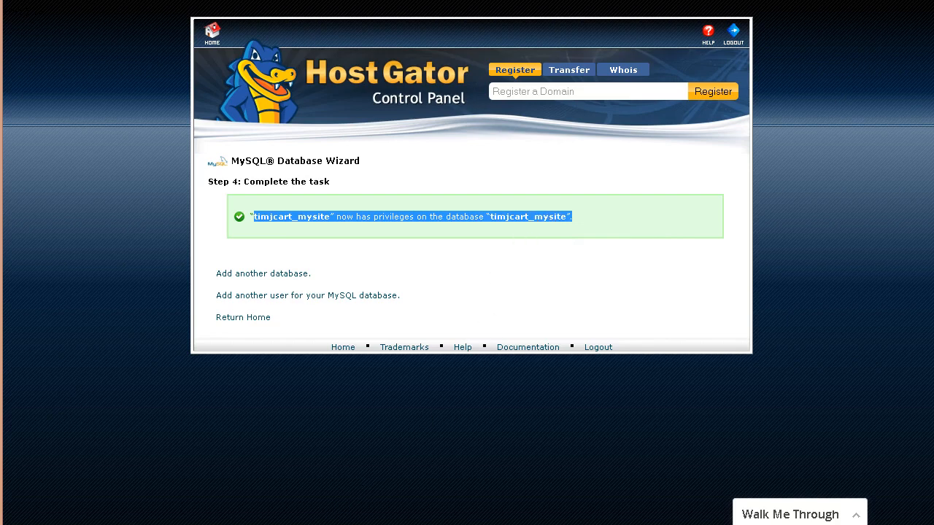
{"action": "left_click", "coordinate": [299, 524]}
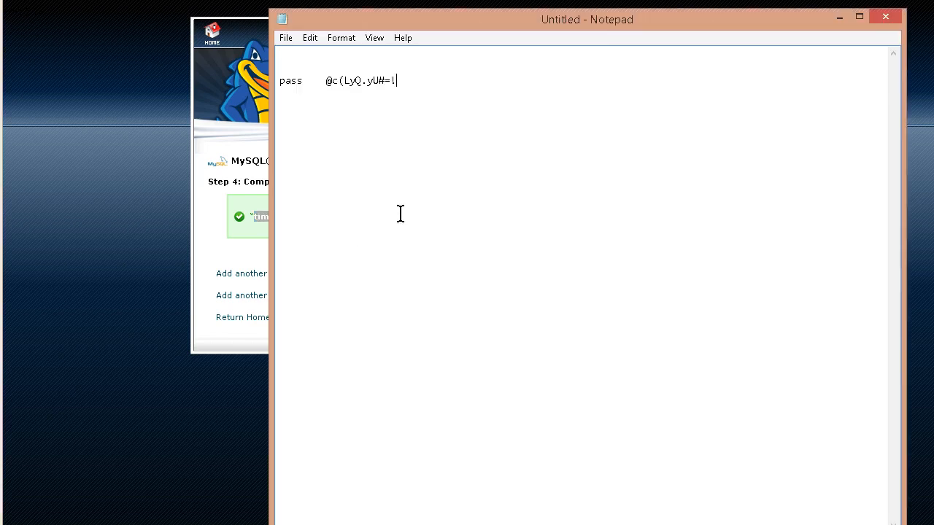
{"action": "left_click", "coordinate": [299, 58]}
{"action": "key", "text": "ctrl+v"}
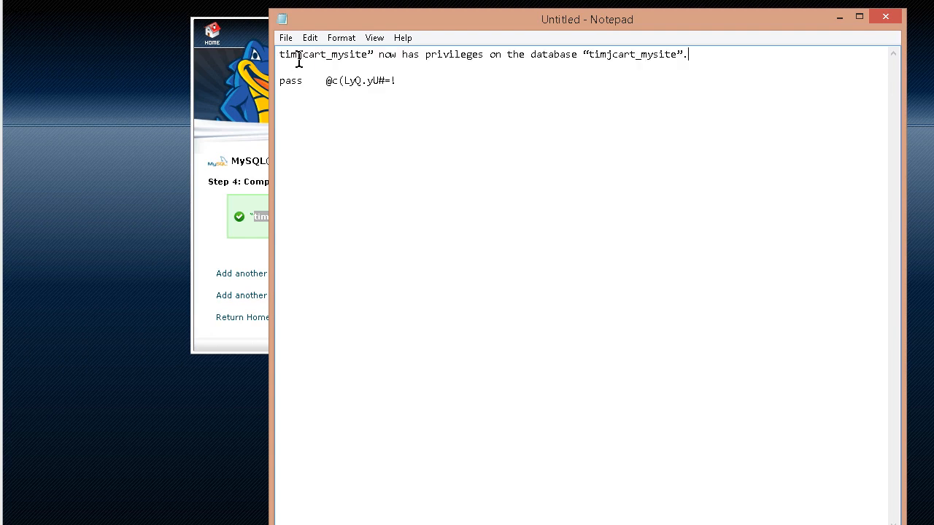
{"action": "left_click", "coordinate": [839, 17]}
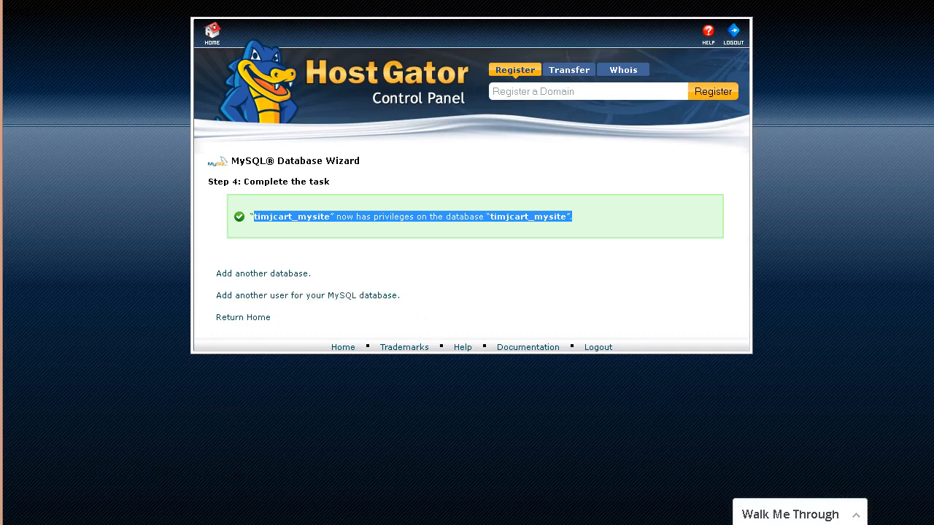
Check the unpacked wordpress-4.1.1 folder in convert, then switch to FileZilla
{"action": "left_click", "coordinate": [36, 524]}
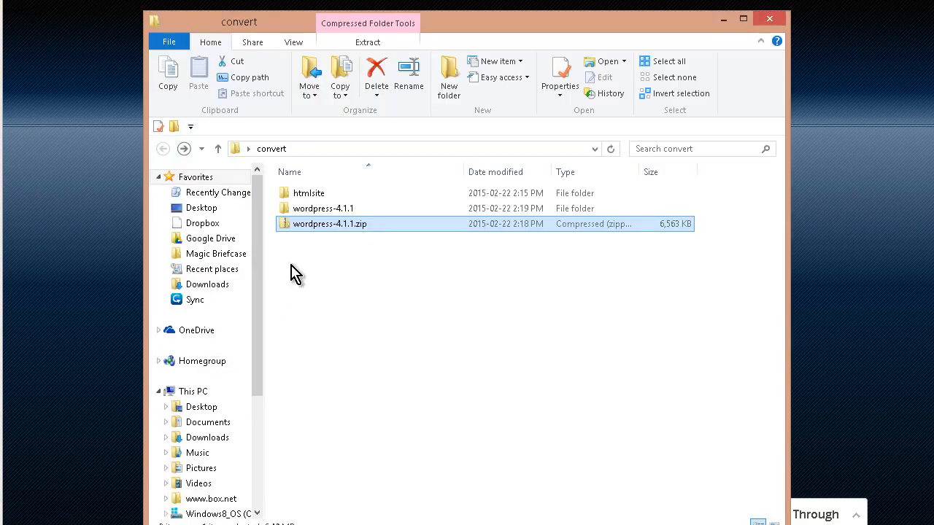
{"action": "left_click", "coordinate": [332, 210]}
{"action": "left_click", "coordinate": [431, 292]}
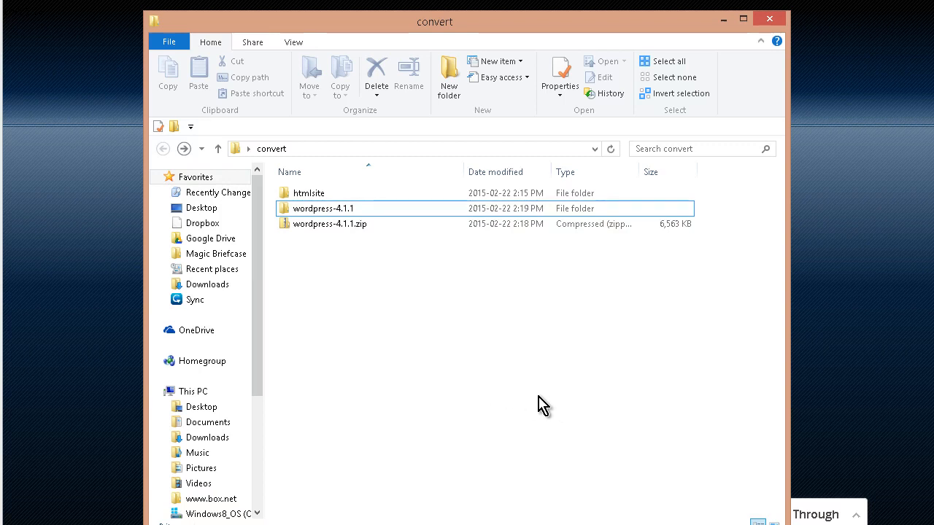
{"action": "key", "text": "alt+Tab"}
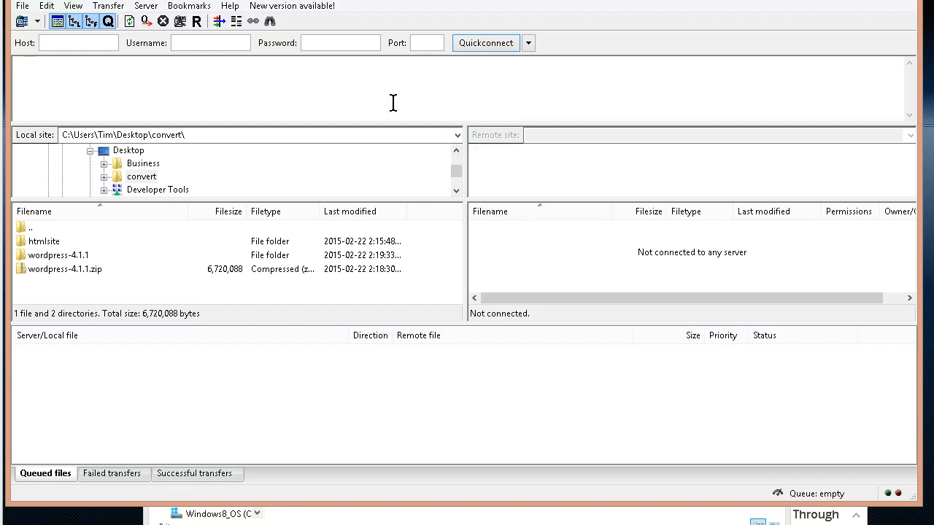
Connect FileZilla to the web host's server through the Site Manager
{"action": "mouse_move", "coordinate": [55, 42]}
{"action": "left_click", "coordinate": [23, 7]}
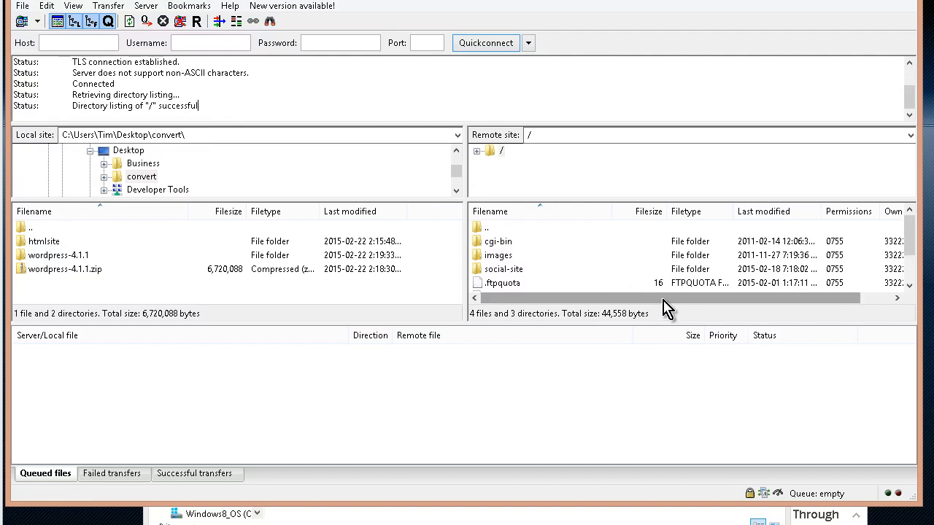
Create a /mysite directory in the server root and open it
{"action": "left_click", "coordinate": [493, 232]}
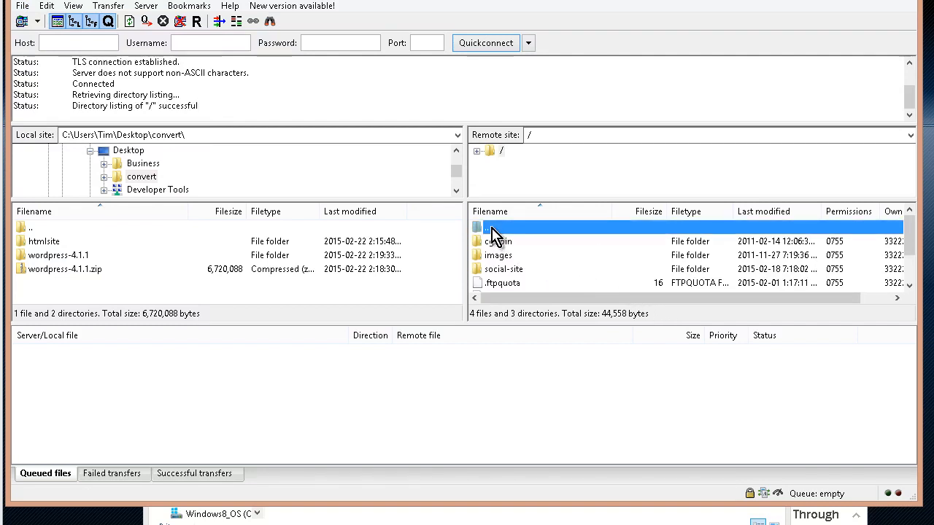
{"action": "right_click", "coordinate": [493, 235]}
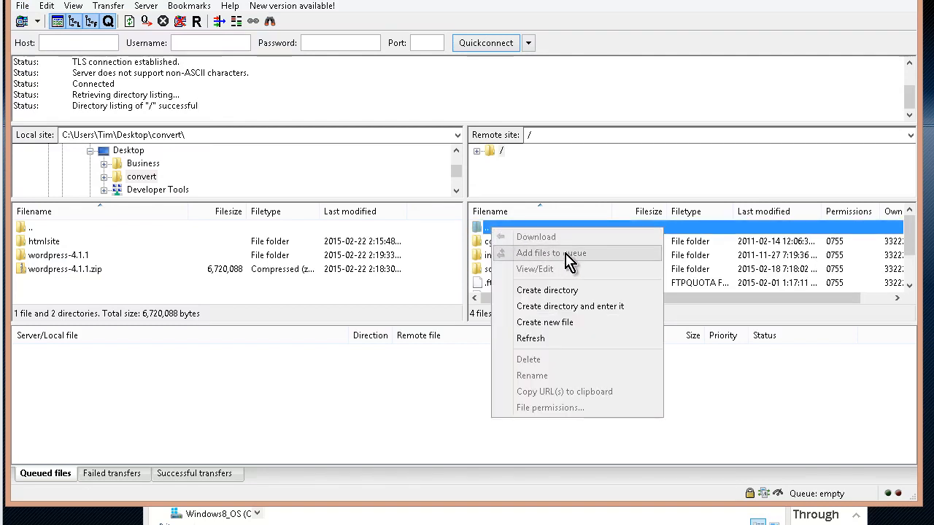
{"action": "left_click", "coordinate": [571, 290]}
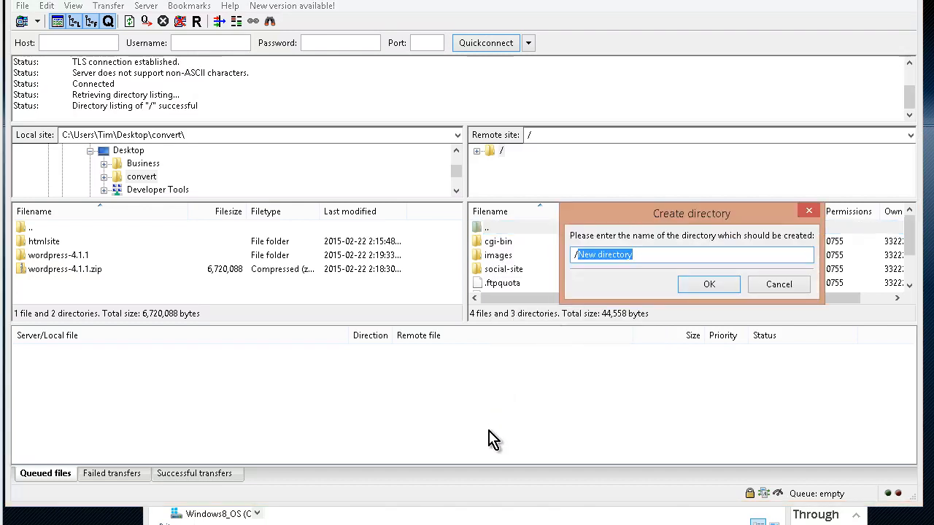
{"action": "type", "text": "mysite"}
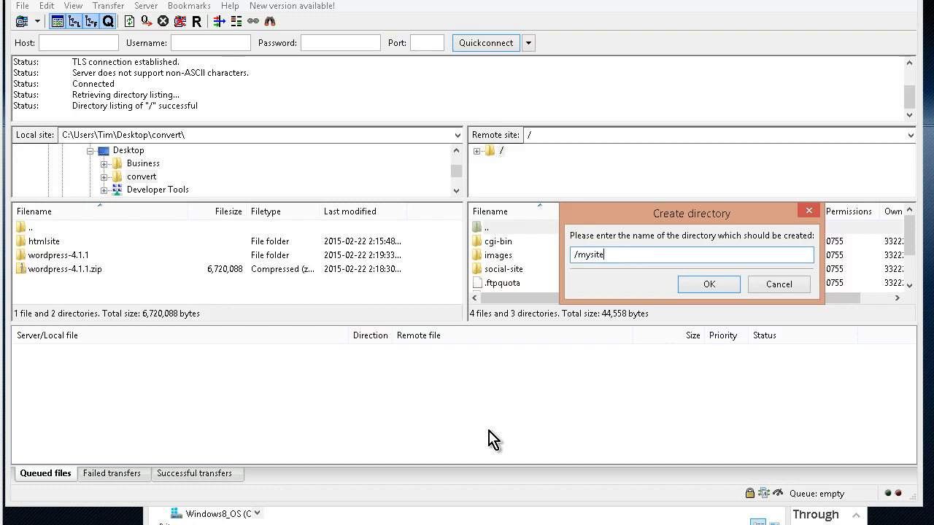
{"action": "key", "text": "Return"}
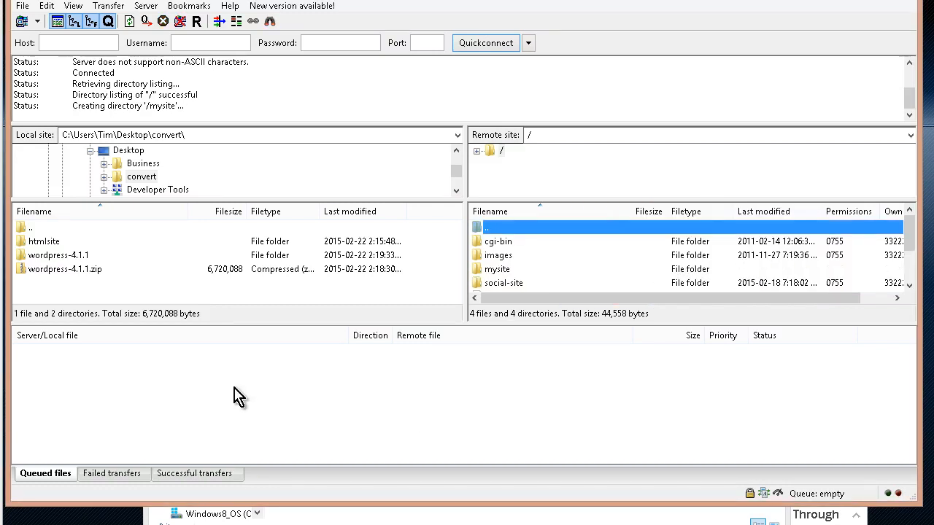
{"action": "left_click", "coordinate": [497, 281]}
{"action": "double_click", "coordinate": [497, 281]}
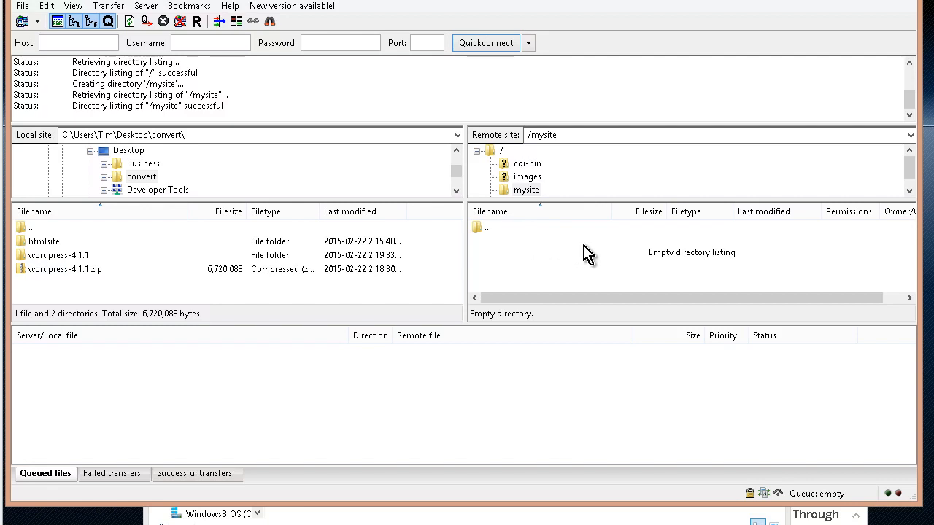
Upload every file and folder from the local wordpress-4.1.1/wordpress folder into /mysite, then close FileZilla
{"action": "double_click", "coordinate": [84, 257]}
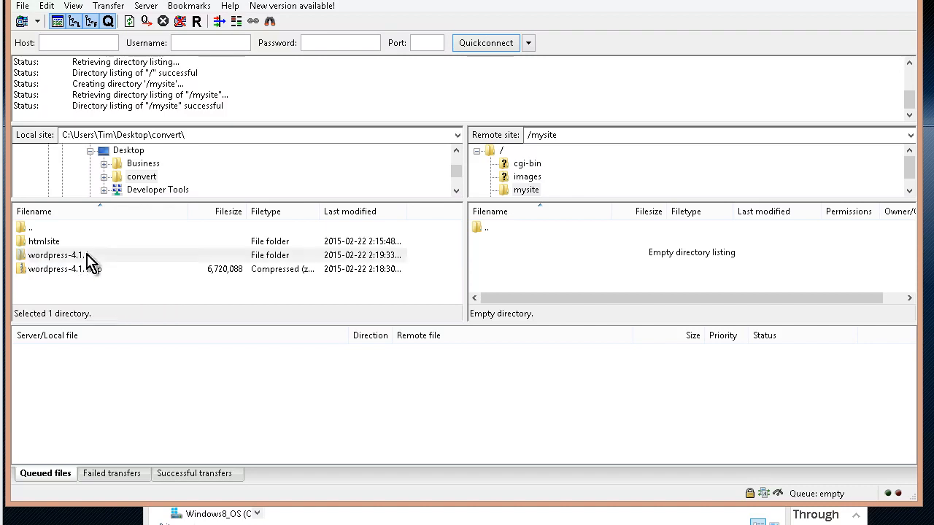
{"action": "double_click", "coordinate": [61, 245]}
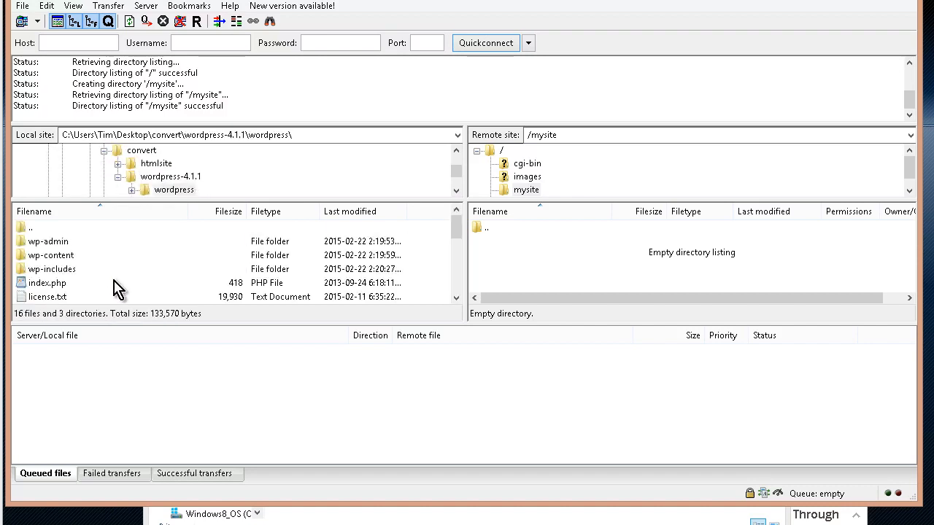
{"action": "left_click", "coordinate": [71, 242]}
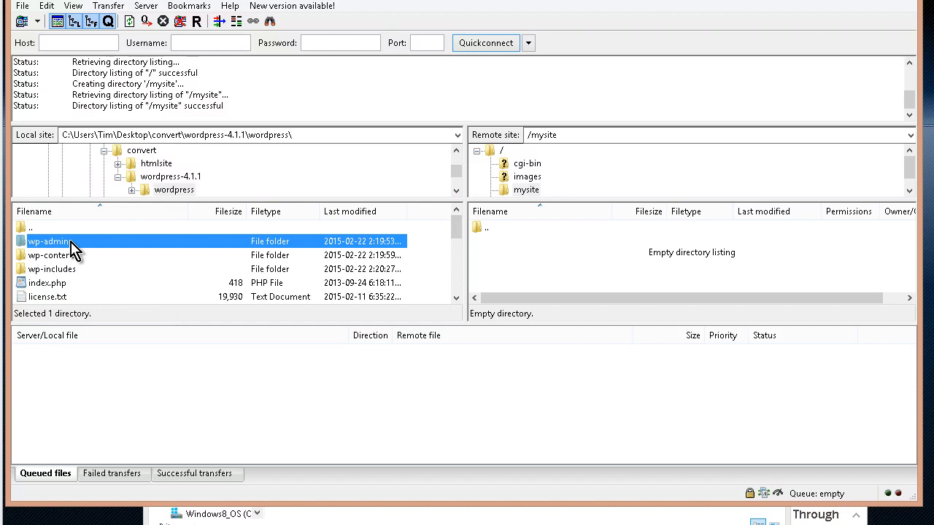
{"action": "key", "text": "ctrl+a"}
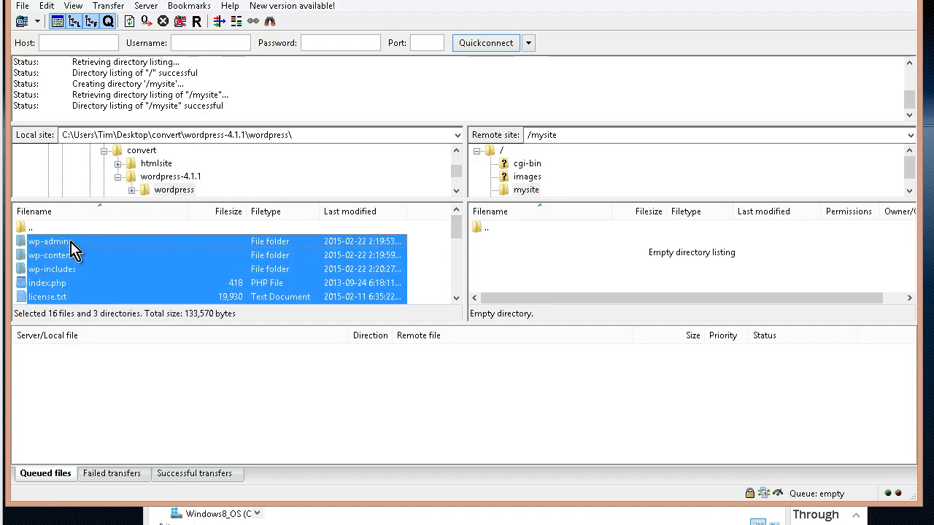
{"action": "right_click", "coordinate": [107, 256]}
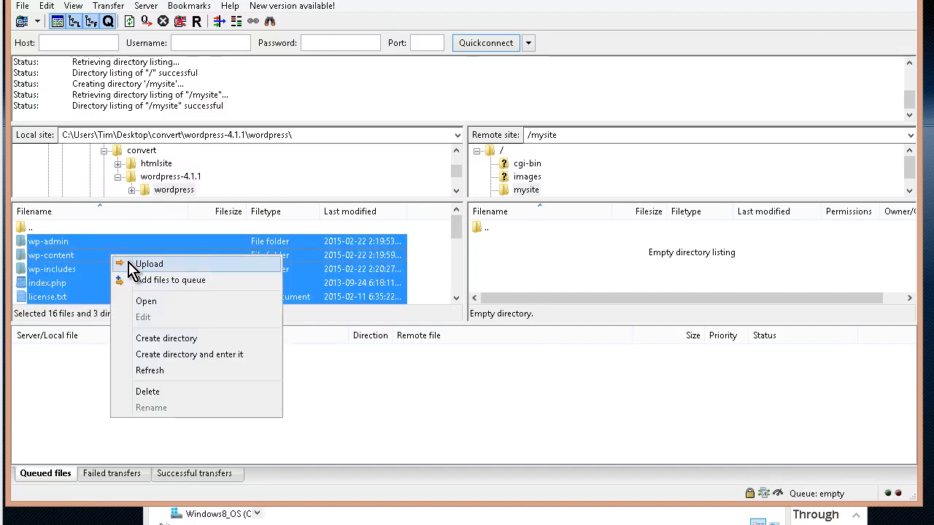
{"action": "left_click", "coordinate": [132, 264]}
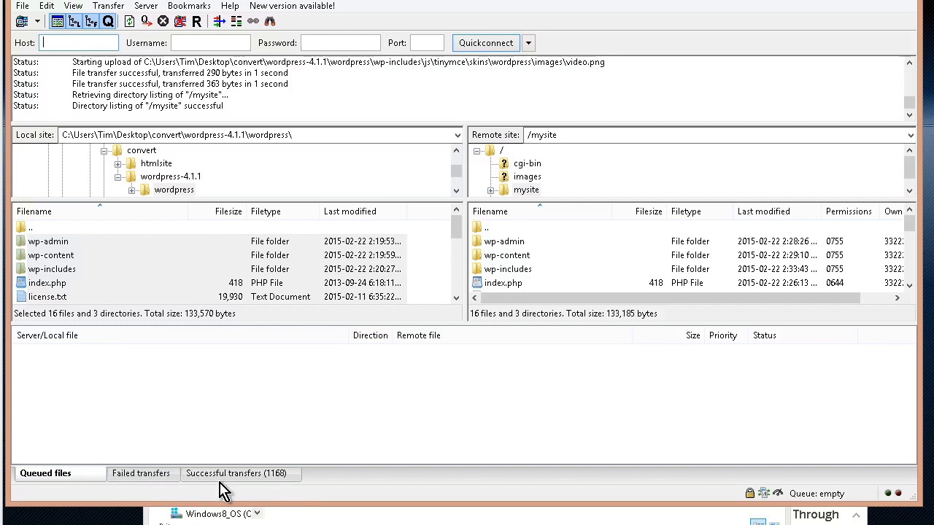
{"action": "left_click", "coordinate": [910, 5]}
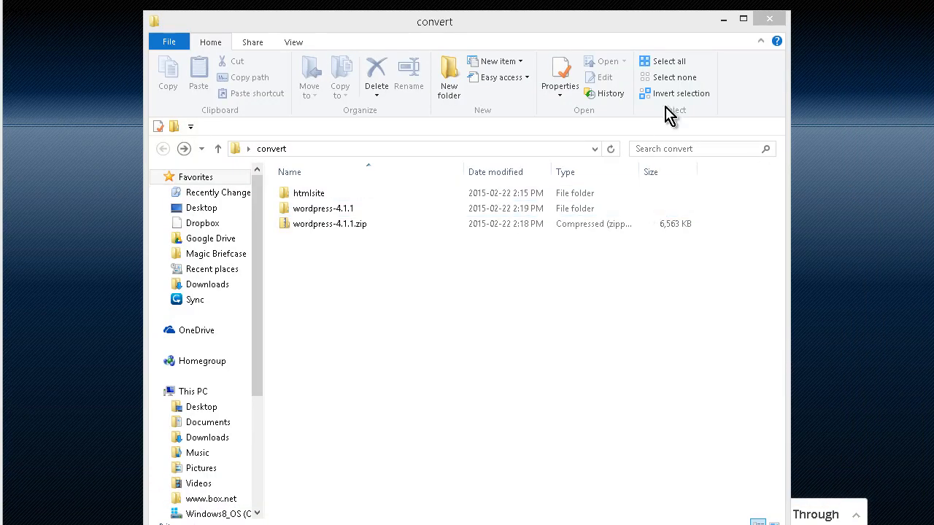
Minimize the convert folder window and open a new Firefox tab for the mysite address
{"action": "left_click", "coordinate": [723, 20]}
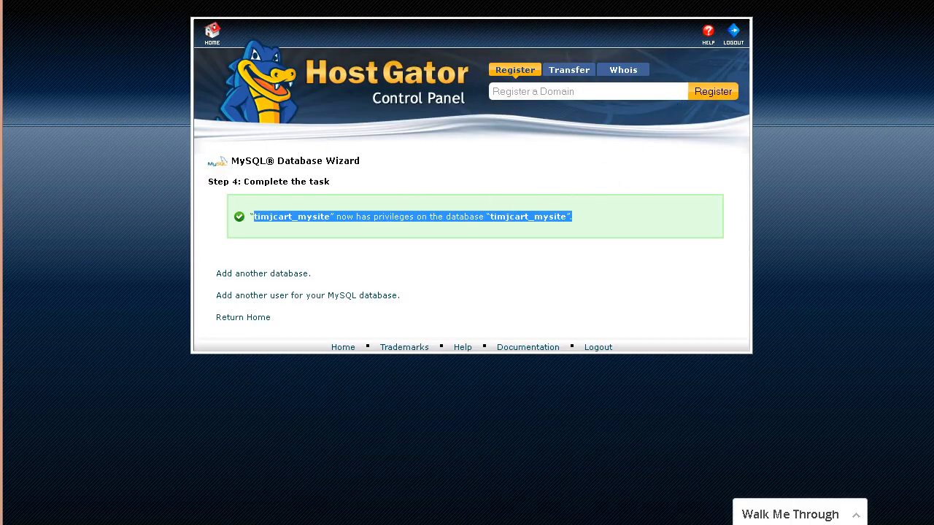
{"action": "key", "text": "ctrl+t"}
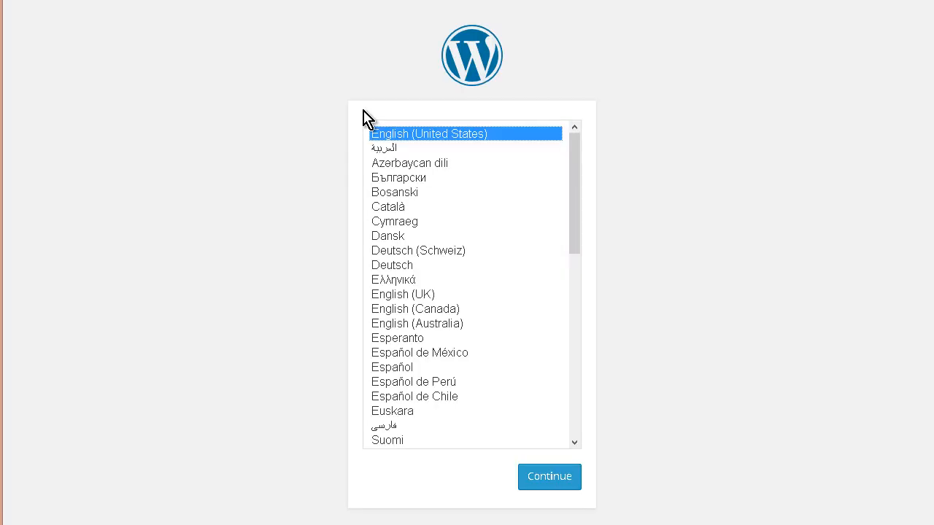
Continue with English (United States), start the database setup, and check the databases in phpMyAdmin
{"action": "left_click", "coordinate": [551, 480]}
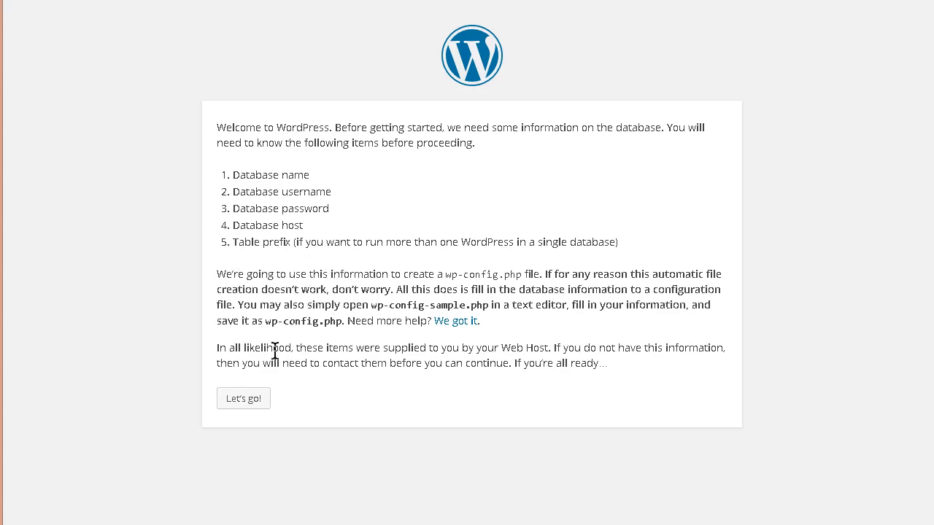
{"action": "left_click", "coordinate": [259, 400]}
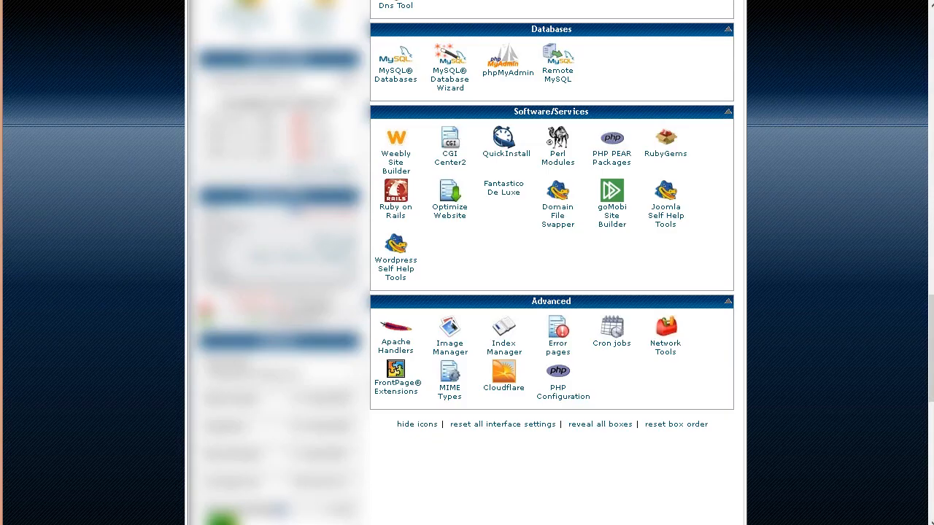
{"action": "left_click", "coordinate": [504, 61]}
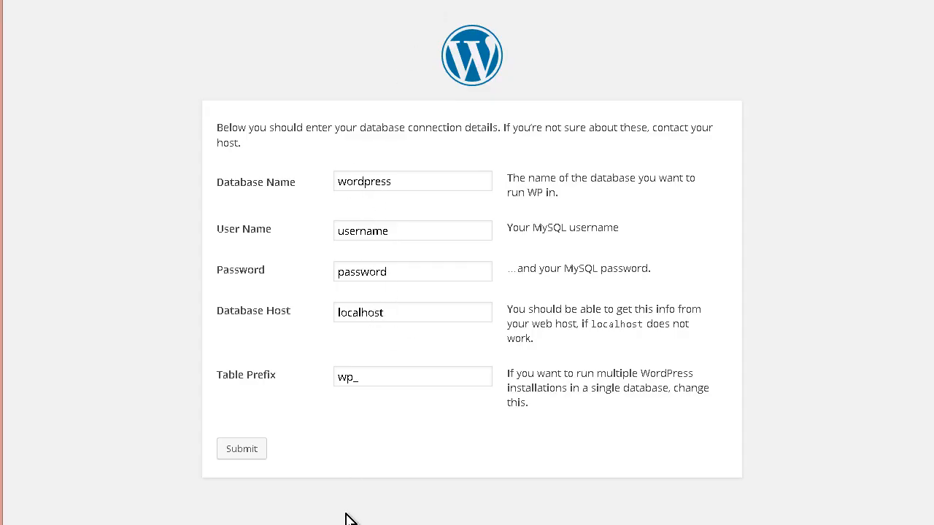
Copy the database name from the notes into the Database Name and User Name fields
{"action": "key", "text": "alt+Tab"}
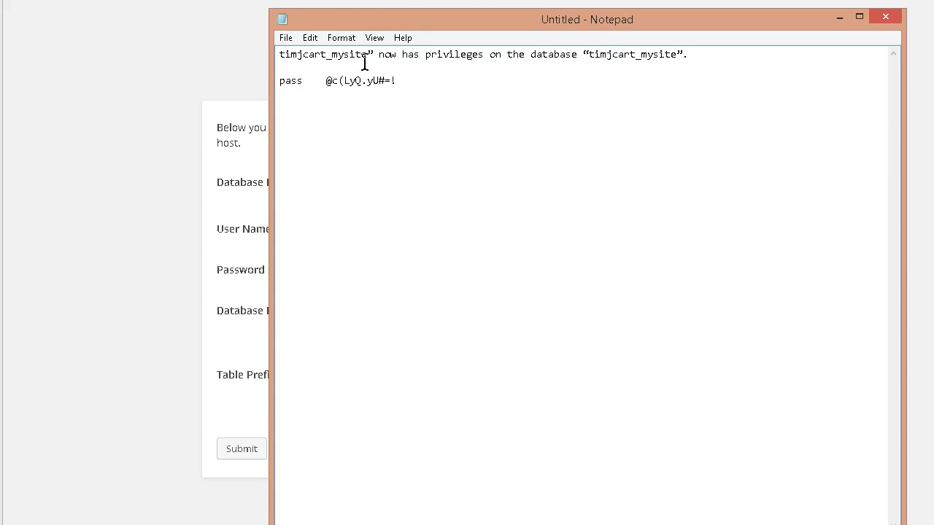
{"action": "left_click_drag", "start_coordinate": [367, 55], "coordinate": [274, 56]}
{"action": "right_click", "coordinate": [300, 56]}
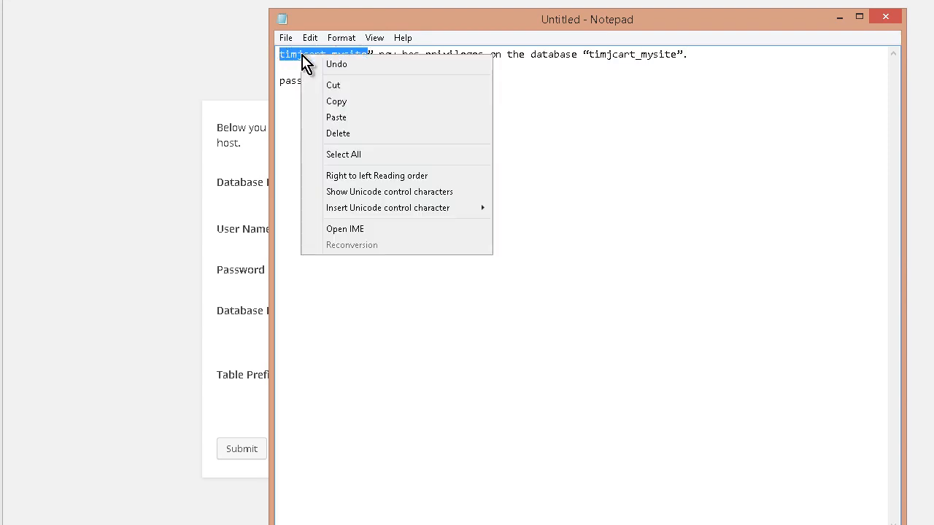
{"action": "left_click", "coordinate": [343, 102]}
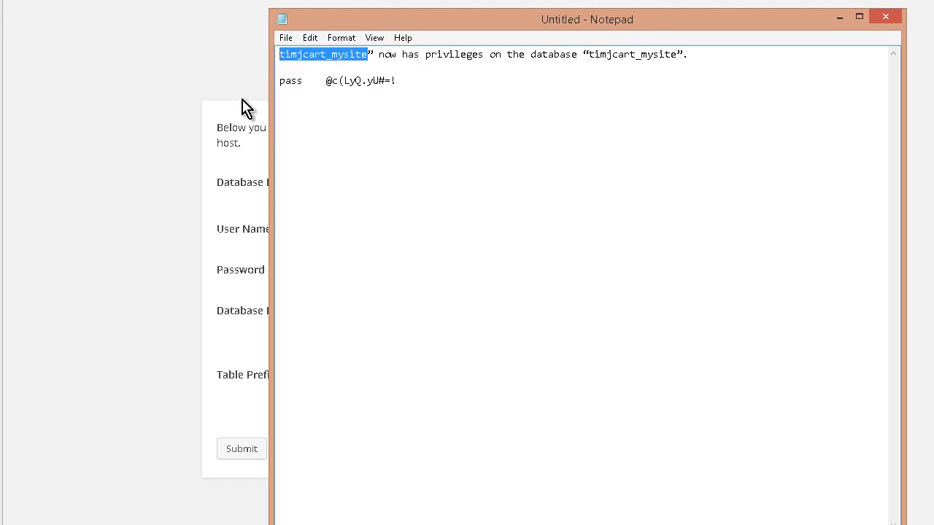
{"action": "left_click", "coordinate": [140, 95]}
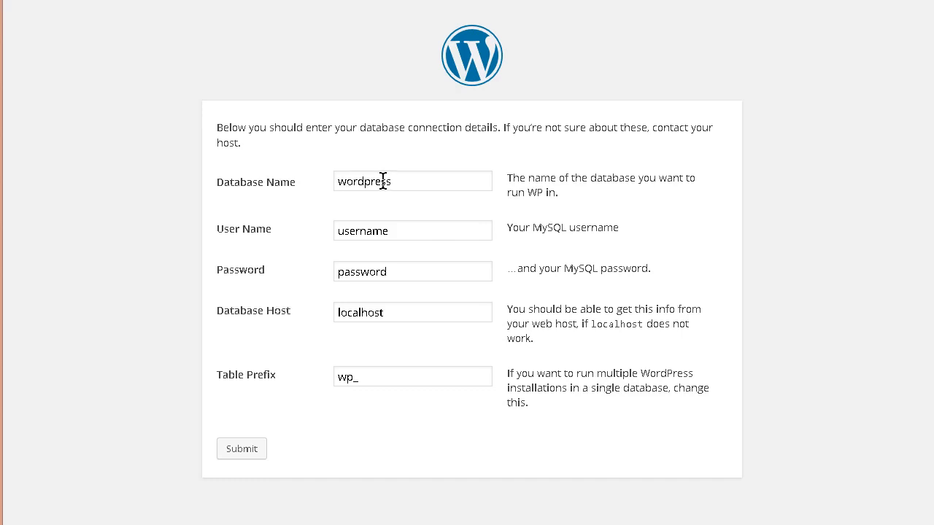
{"action": "left_click_drag", "start_coordinate": [411, 187], "coordinate": [164, 186]}
{"action": "key", "text": "ctrl+v"}
{"action": "key", "text": "Tab"}
{"action": "key", "text": "ctrl+v"}
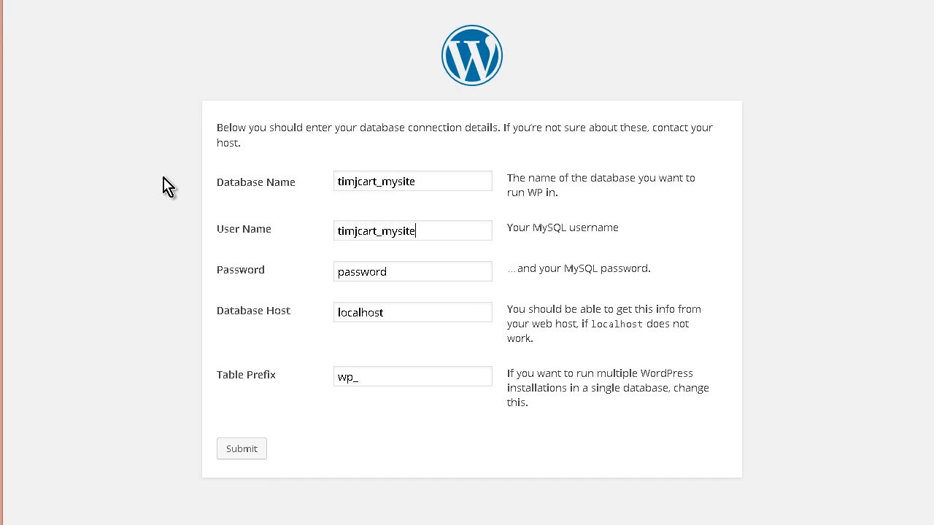
{"action": "key", "text": "Tab"}
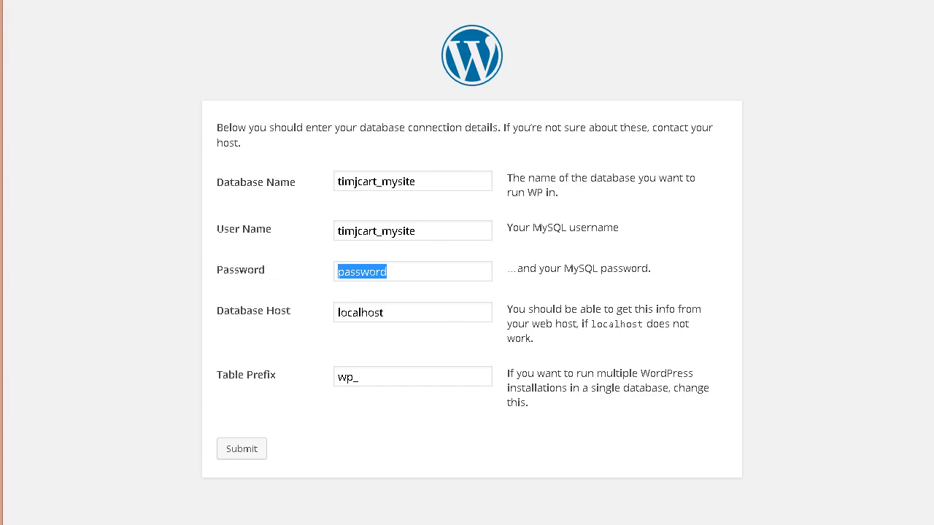
Paste the database password from the notes into Password and select wp in Table Prefix
{"action": "key", "text": "alt+Tab"}
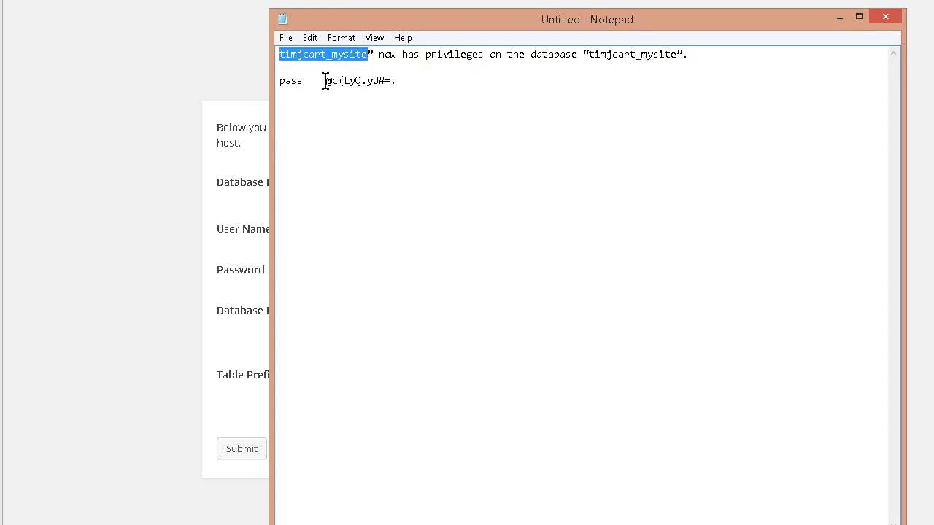
{"action": "left_click_drag", "start_coordinate": [325, 80], "coordinate": [398, 83]}
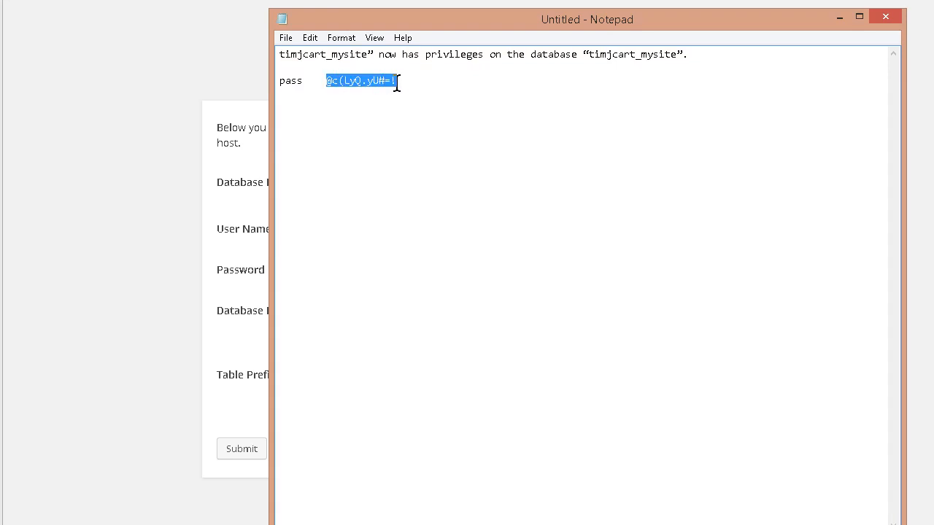
{"action": "right_click", "coordinate": [387, 83]}
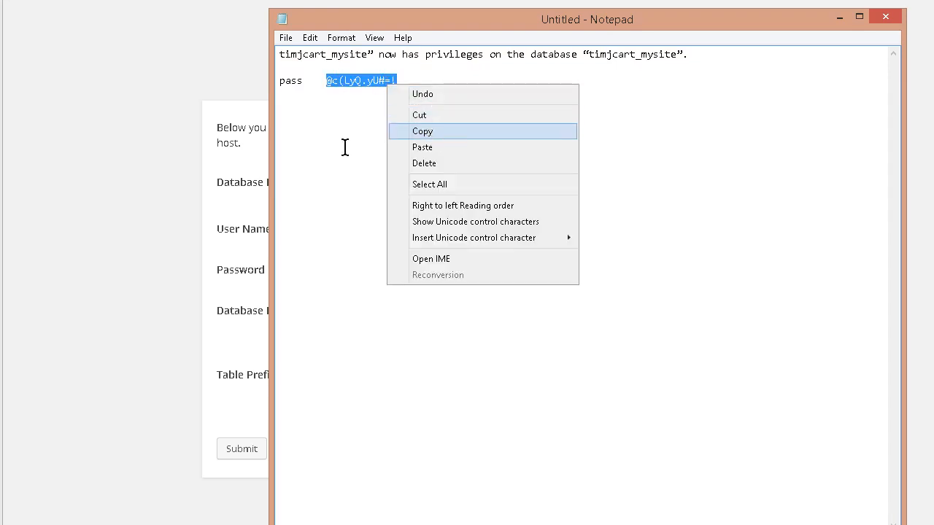
{"action": "left_click", "coordinate": [426, 131]}
{"action": "left_click", "coordinate": [159, 222]}
{"action": "left_click", "coordinate": [371, 270]}
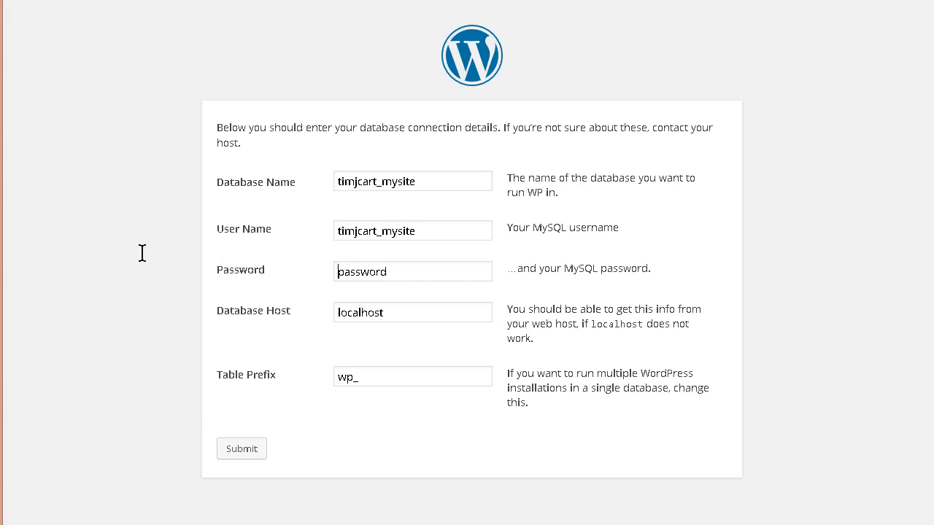
{"action": "key", "text": "ctrl+v"}
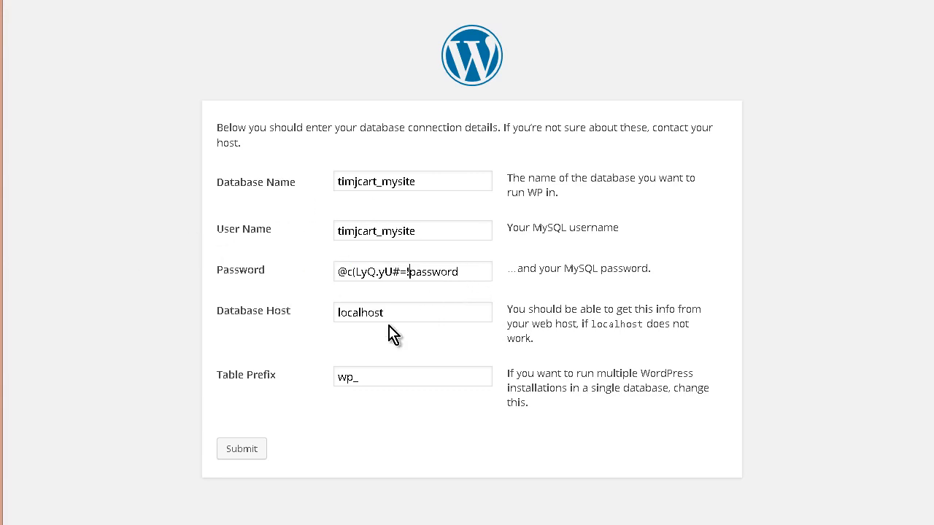
{"action": "left_click_drag", "start_coordinate": [351, 379], "coordinate": [38, 350]}
Change the table prefix to ms_ and submit the database connection details
{"action": "type", "text": "ms_"}
{"action": "left_click", "coordinate": [252, 450]}
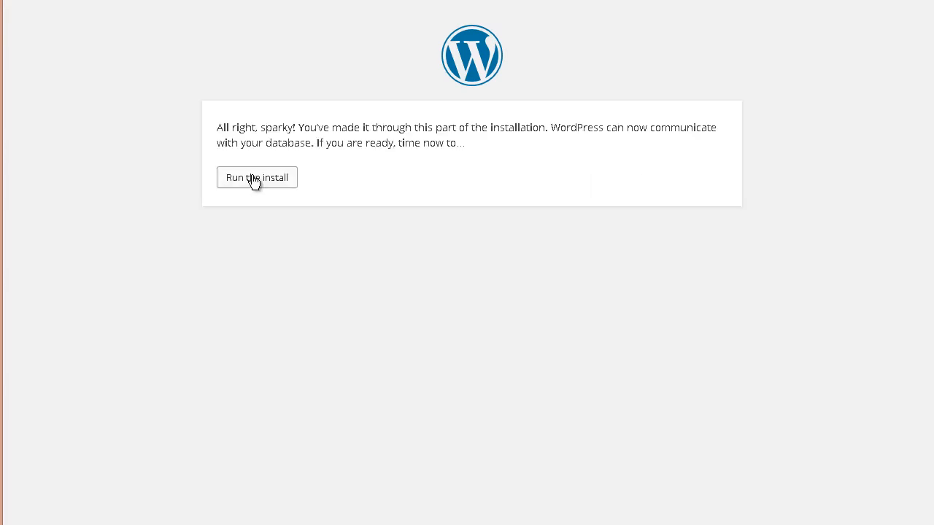
Install WordPress with site title 'My Site', admin user mysiteadmin, a password and an e-mail address
{"action": "left_click", "coordinate": [255, 180]}
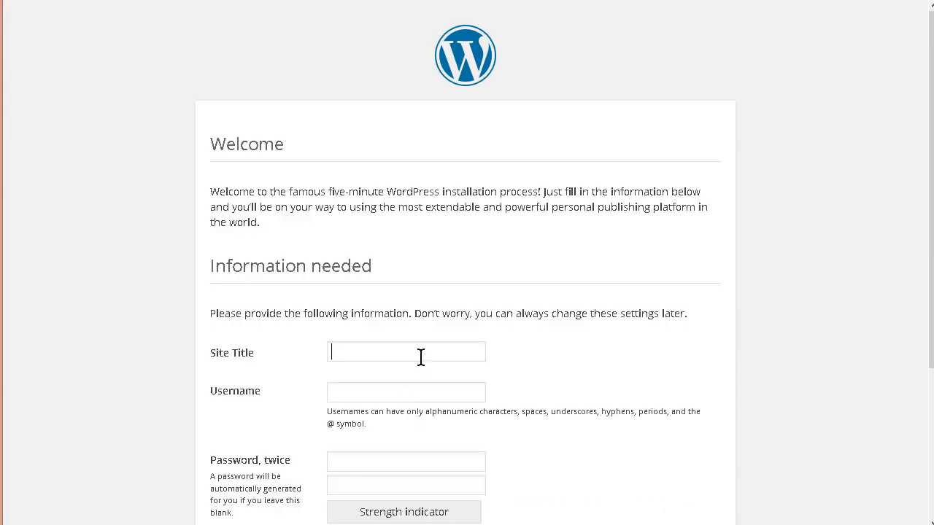
{"action": "scroll", "coordinate": [438, 336], "scroll_direction": "down", "scroll_amount": 3}
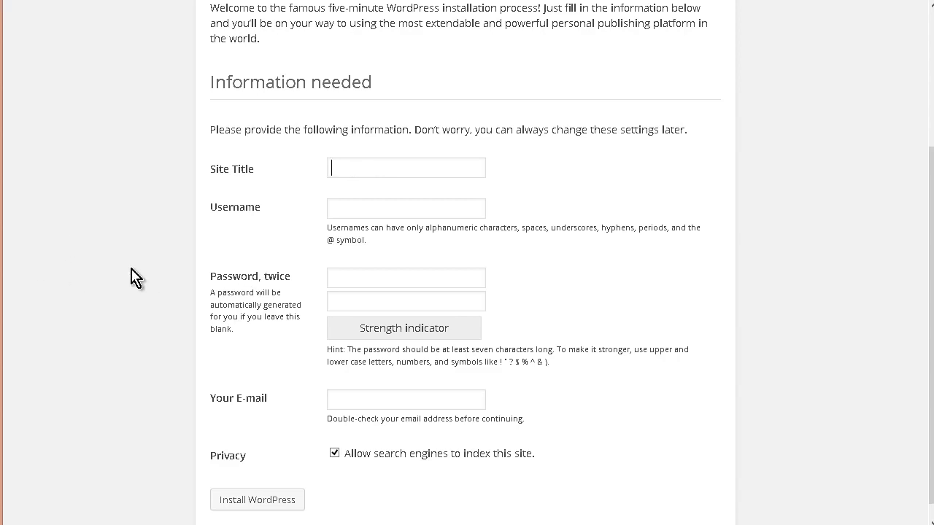
{"action": "type", "text": "My"}
{"action": "type", "text": " S"}
{"action": "type", "text": "ite"}
{"action": "type", "text": "m"}
{"action": "type", "text": "ysit"}
{"action": "type", "text": "eadmin"}
{"action": "left_click", "coordinate": [297, 498]}
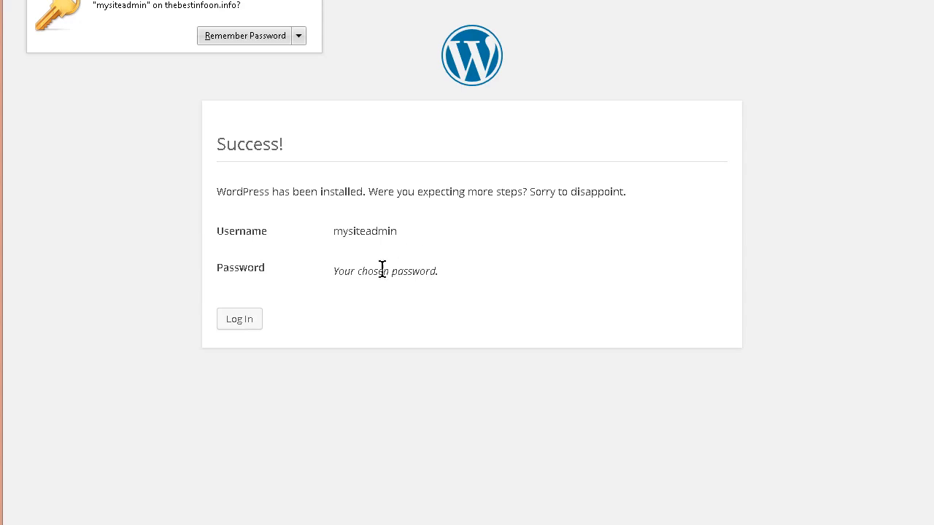
Log in as the admin with Remember Me ticked, decline saving the password, and reach the Dashboard
{"action": "left_click", "coordinate": [226, 322]}
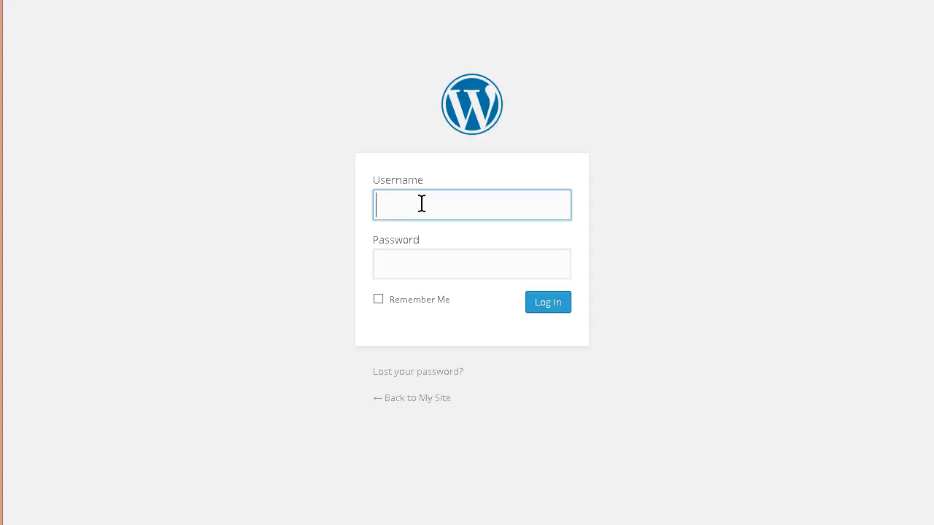
{"action": "key", "text": "ctrl+v"}
{"action": "key", "text": "Tab"}
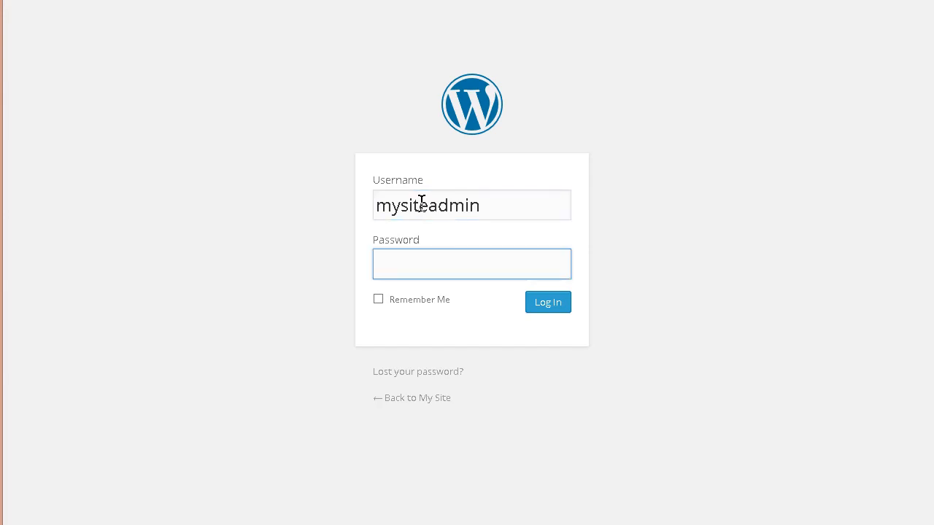
{"action": "type", "text": "••••••••"}
{"action": "key", "text": "Tab"}
{"action": "key", "text": "space"}
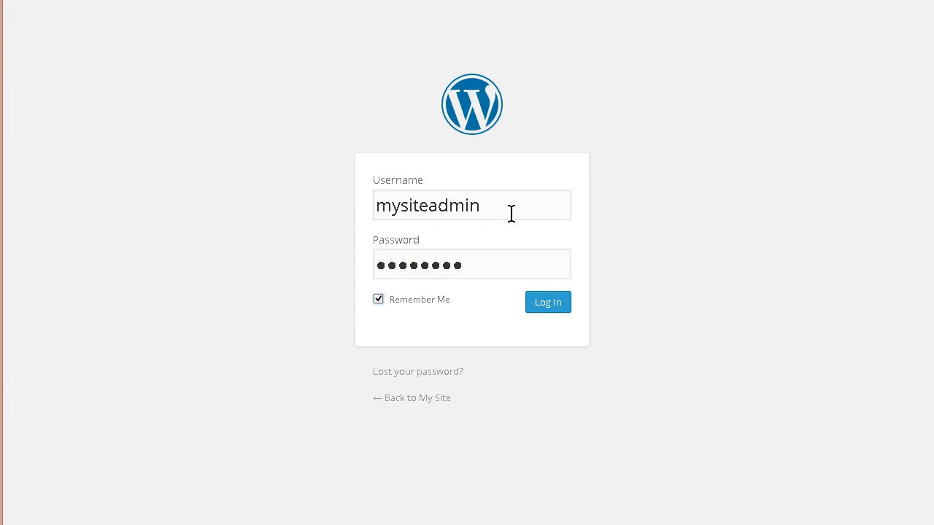
{"action": "left_click", "coordinate": [551, 308]}
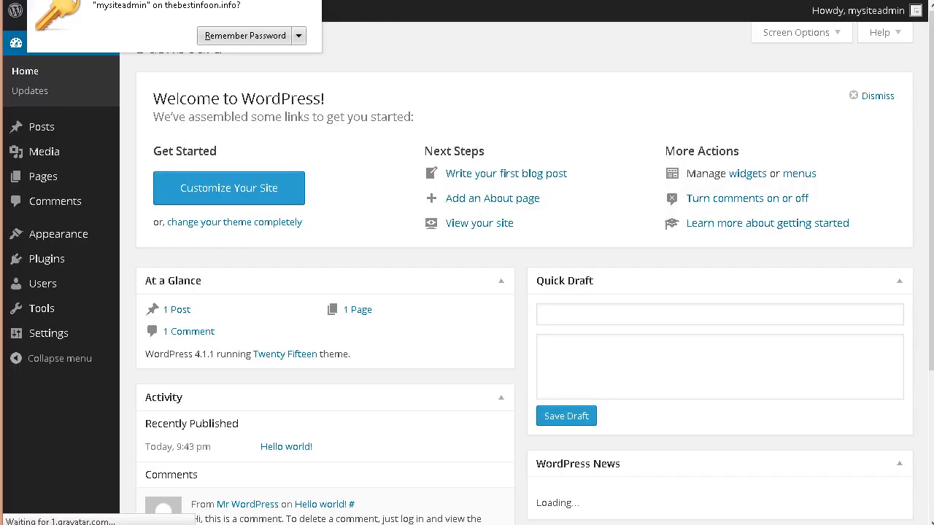
{"action": "left_click", "coordinate": [313, 3]}
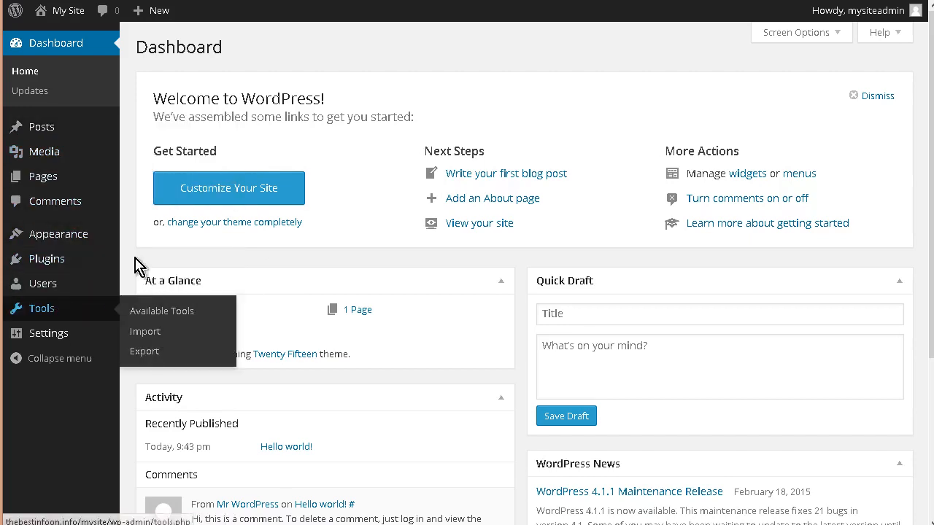
{"action": "mouse_move", "coordinate": [32, 182]}
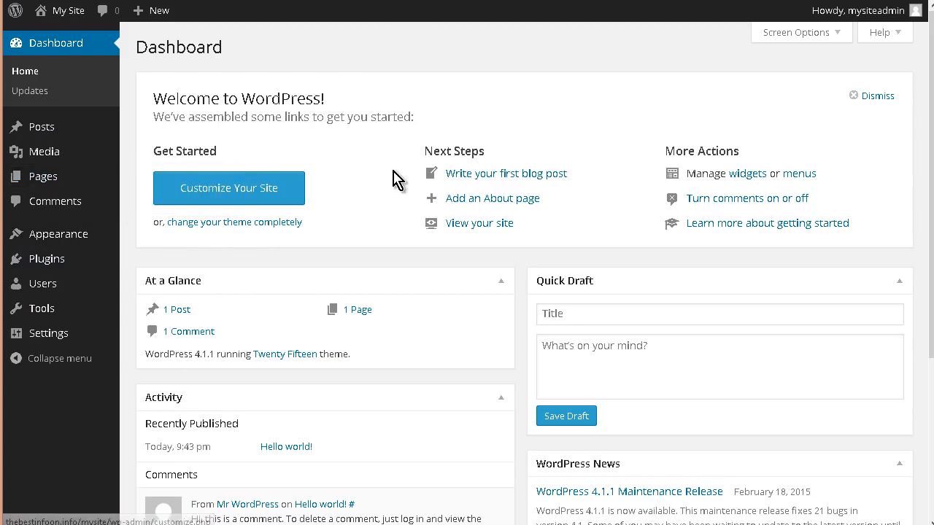
{"action": "left_click", "coordinate": [63, 30]}
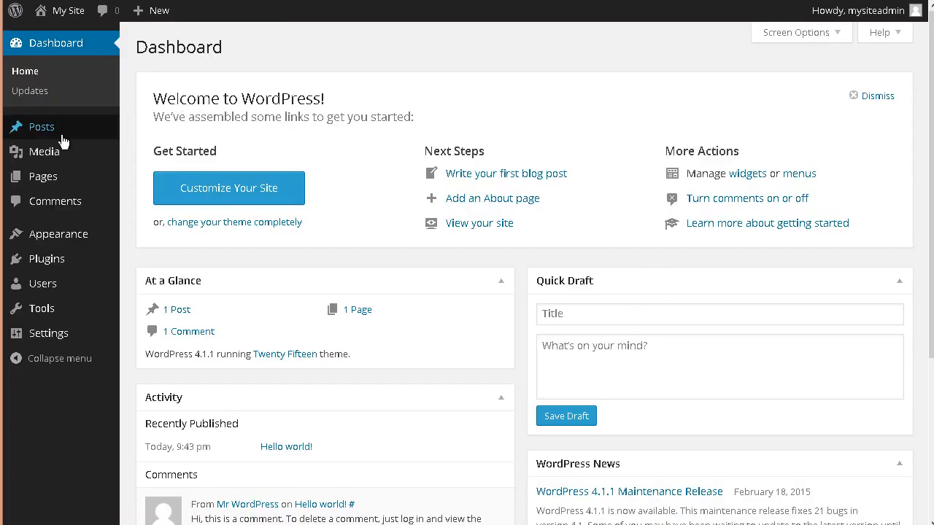
Trash the Hello world! post from the All Posts list
{"action": "mouse_move", "coordinate": [17, 129]}
{"action": "left_click", "coordinate": [174, 135]}
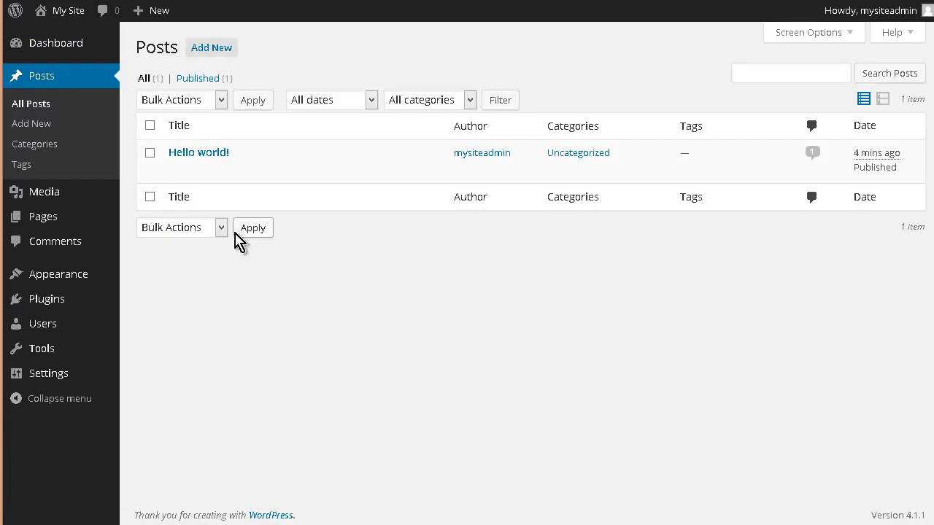
{"action": "mouse_move", "coordinate": [217, 153]}
{"action": "left_click", "coordinate": [260, 171]}
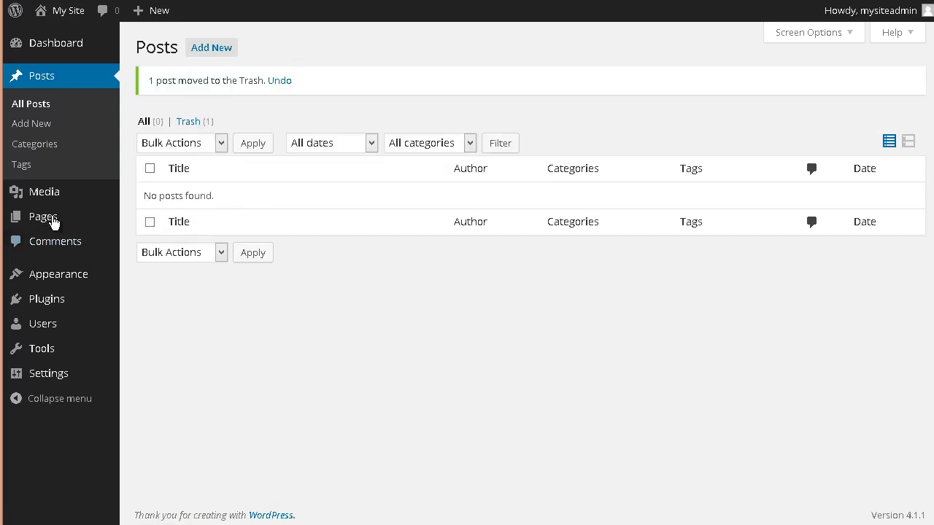
Trash the Sample Page from the All Pages list
{"action": "mouse_move", "coordinate": [59, 216]}
{"action": "left_click", "coordinate": [183, 222]}
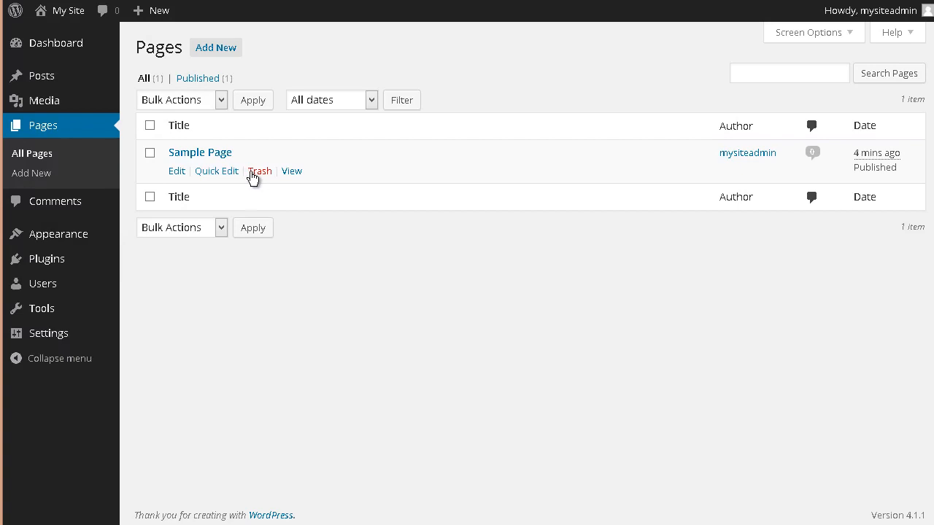
{"action": "left_click", "coordinate": [259, 172]}
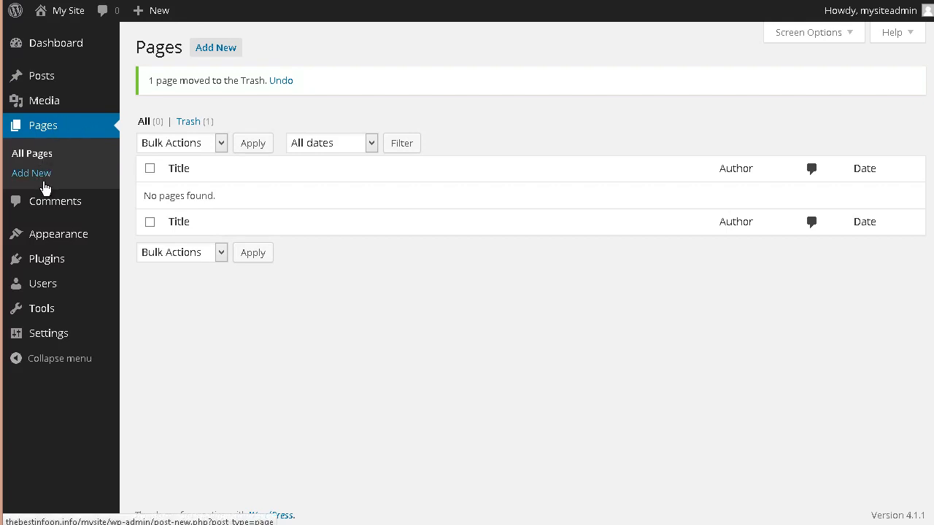
{"action": "mouse_move", "coordinate": [77, 333]}
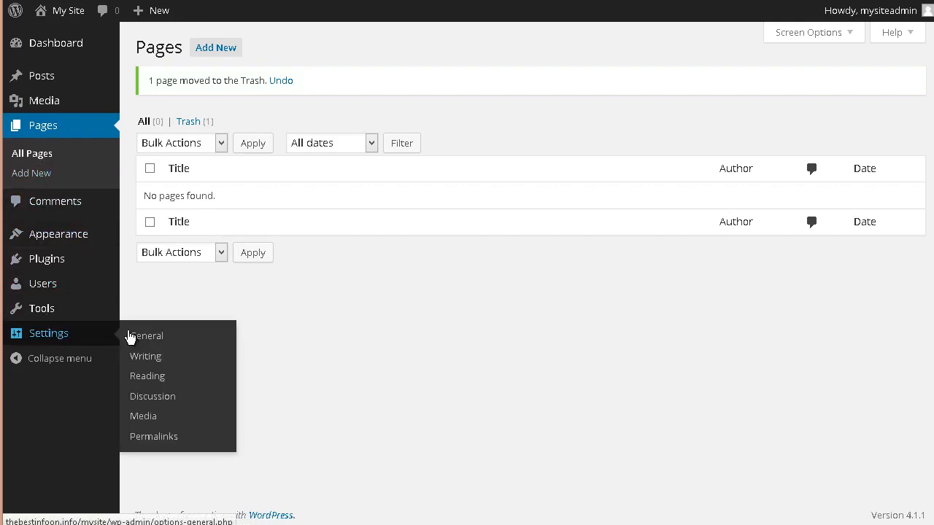
Open Settings > General, showing site title My Site, then switch to the convert folder window
{"action": "left_click", "coordinate": [158, 338]}
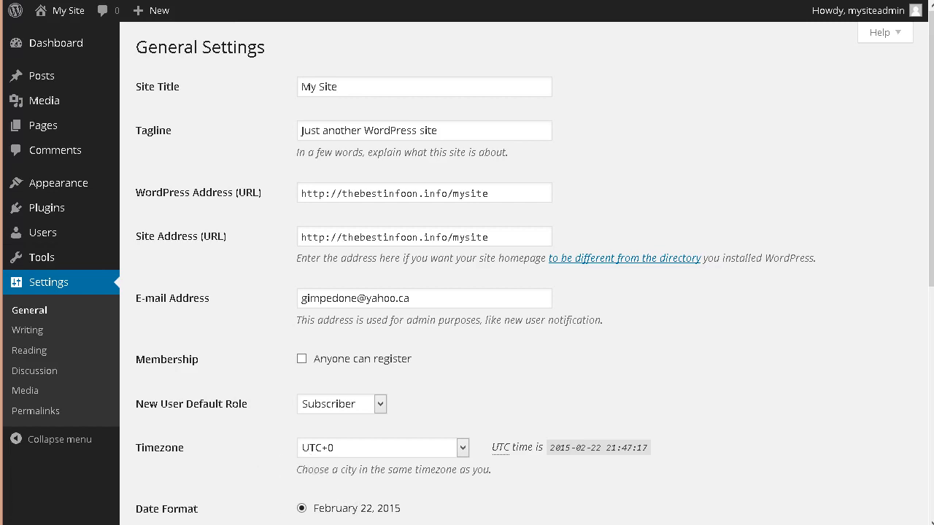
{"action": "key", "text": "alt+Tab"}
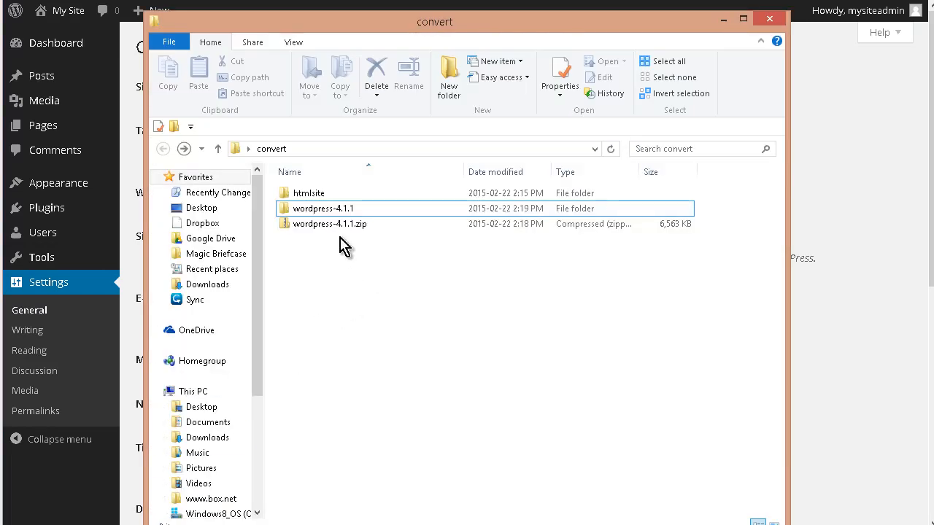
Open the htmlsite folder and check index.html's Open with options without opening the file
{"action": "double_click", "coordinate": [338, 194]}
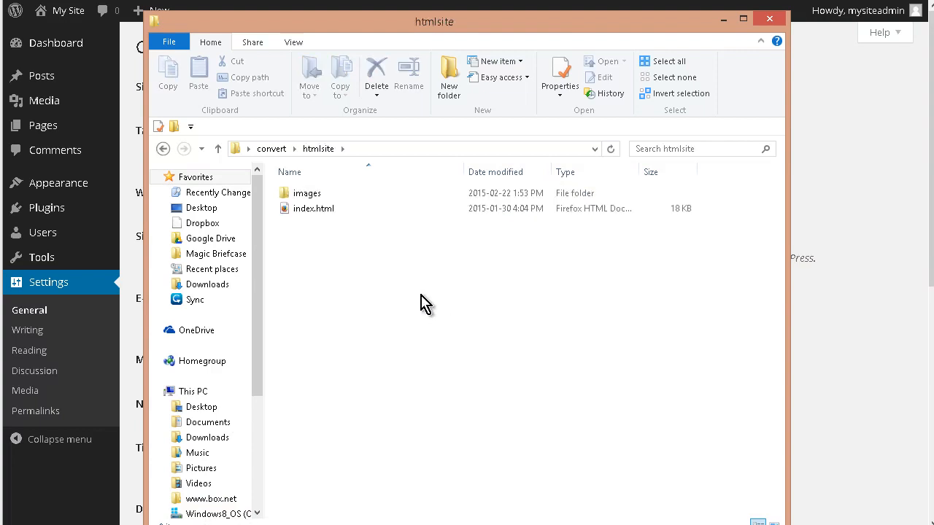
{"action": "left_click", "coordinate": [331, 212]}
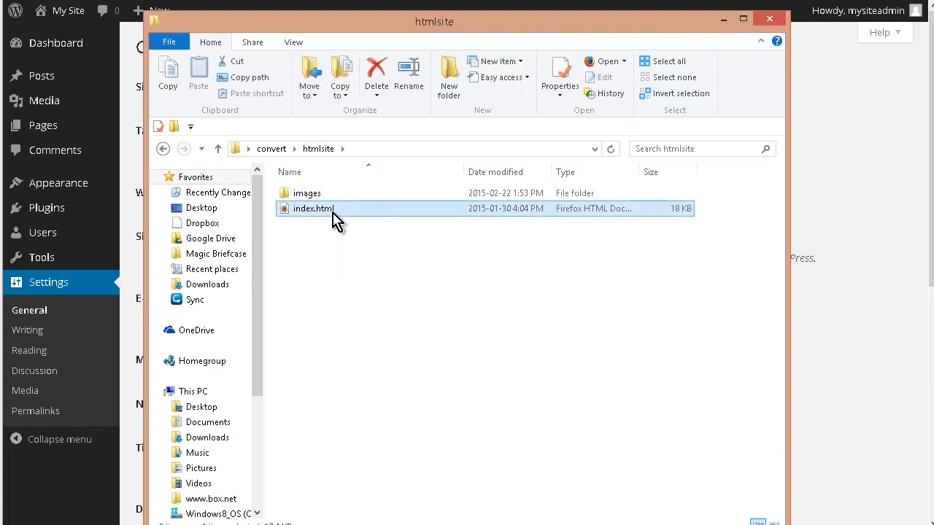
{"action": "right_click", "coordinate": [333, 211]}
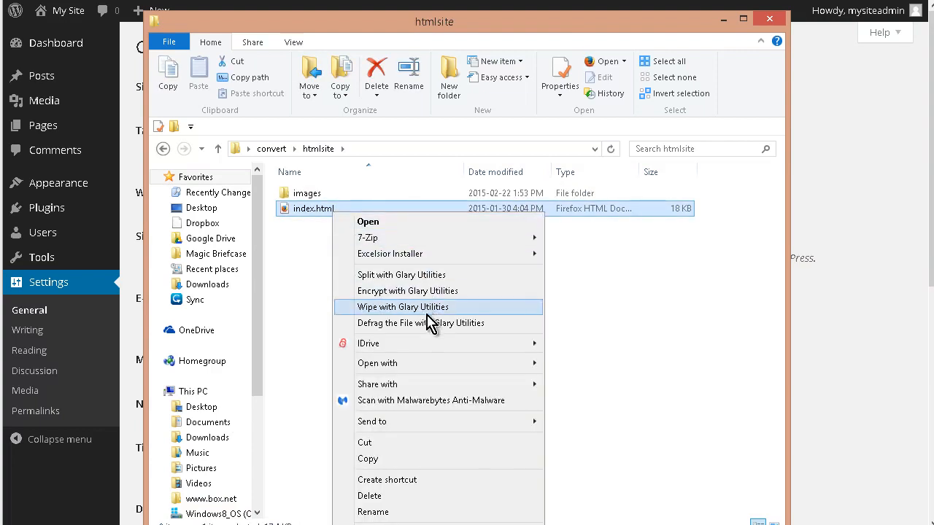
{"action": "mouse_move", "coordinate": [431, 373]}
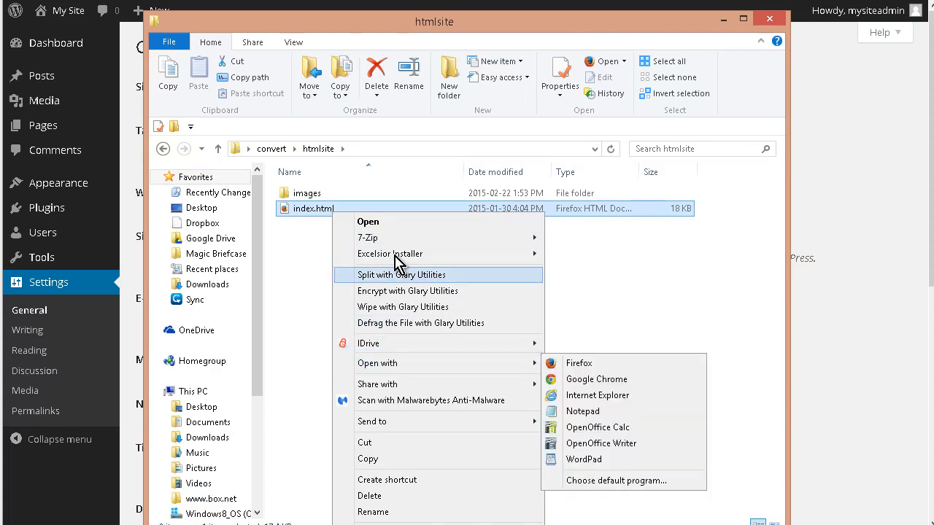
{"action": "left_click", "coordinate": [296, 303]}
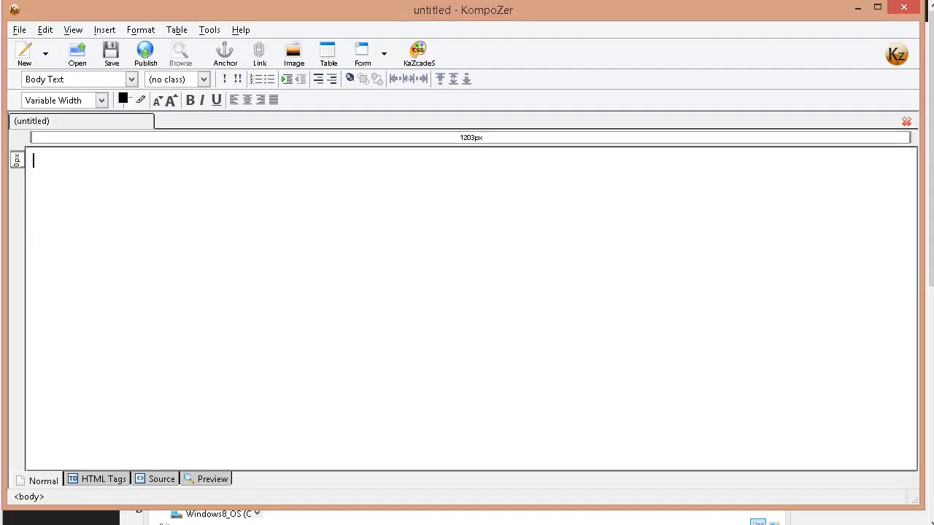
Open the old sales page index.html from the htmlsite folder in KompoZer
{"action": "left_click", "coordinate": [78, 64]}
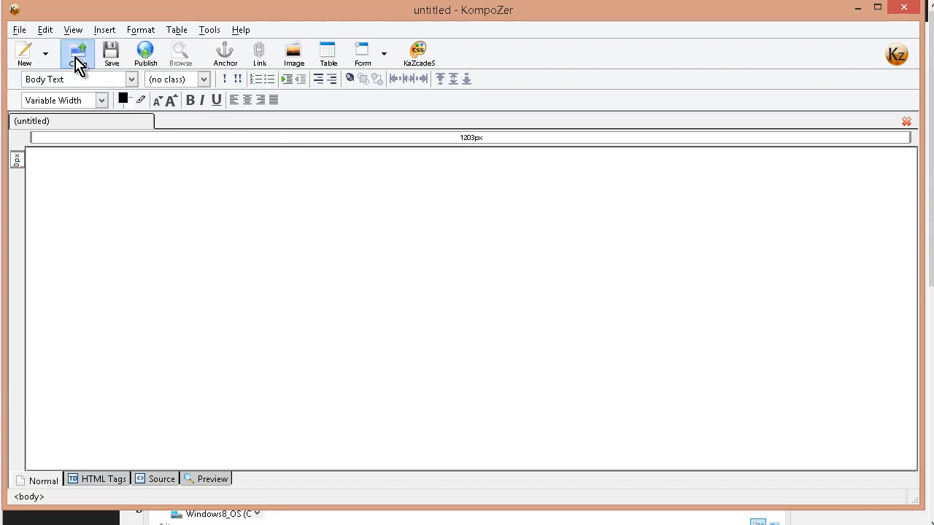
{"action": "double_click", "coordinate": [173, 126]}
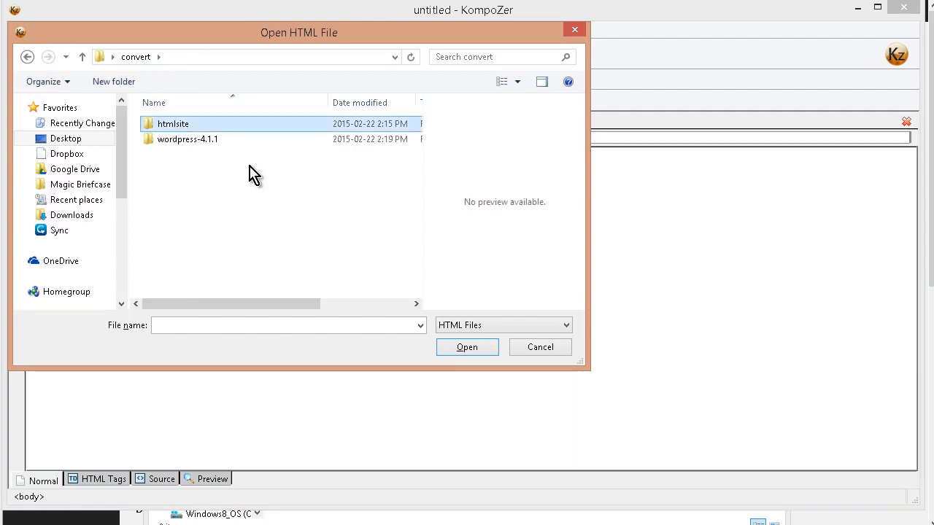
{"action": "left_click", "coordinate": [233, 140]}
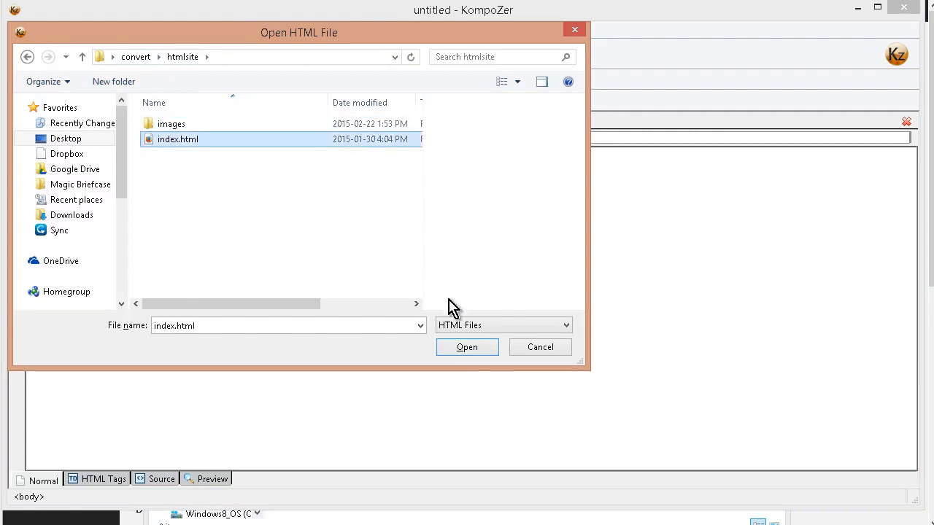
{"action": "left_click", "coordinate": [471, 348]}
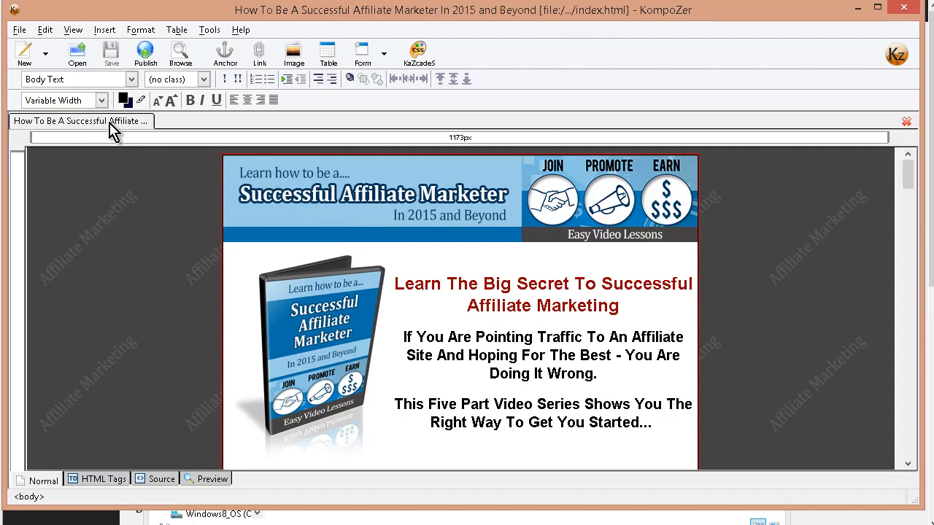
Copy the page title from Page Title and Properties and select WordPress's 'My Site' title
{"action": "left_click", "coordinate": [140, 31]}
{"action": "left_click", "coordinate": [201, 295]}
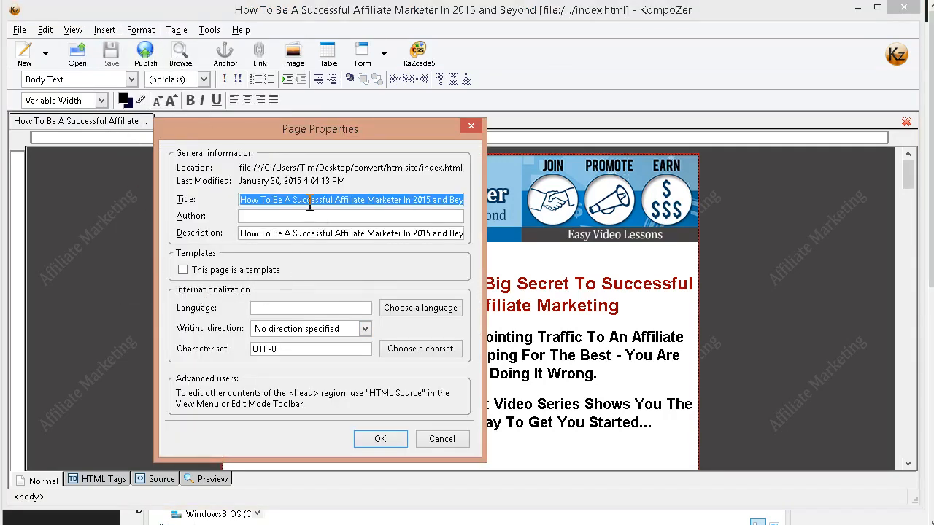
{"action": "right_click", "coordinate": [309, 202]}
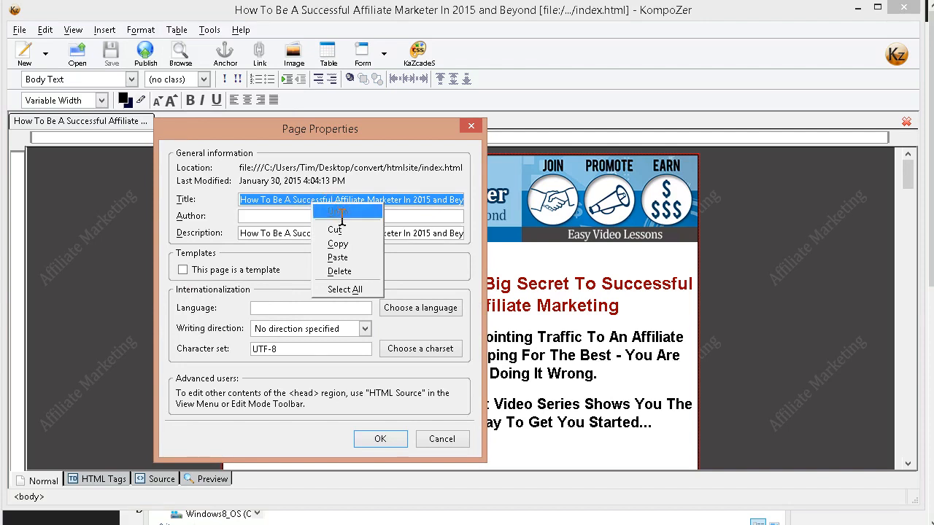
{"action": "left_click", "coordinate": [362, 242]}
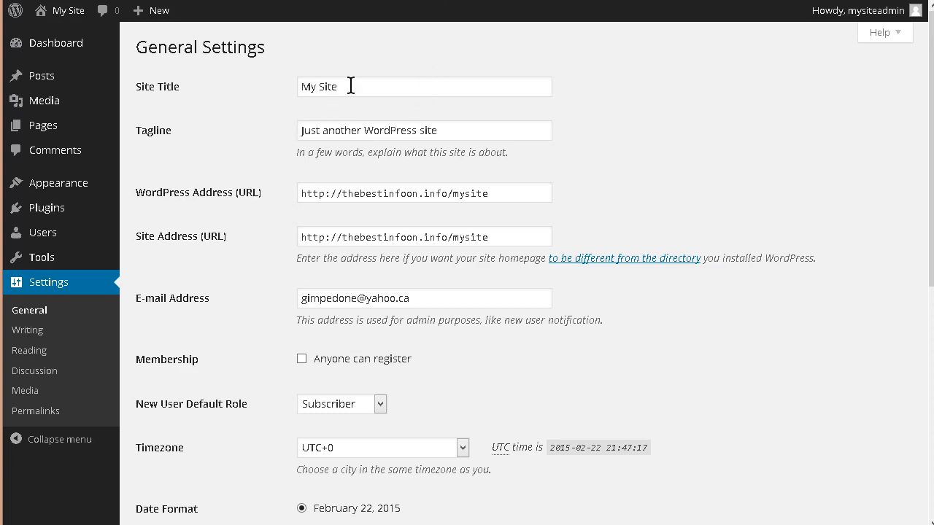
{"action": "left_click_drag", "start_coordinate": [351, 86], "coordinate": [285, 85]}
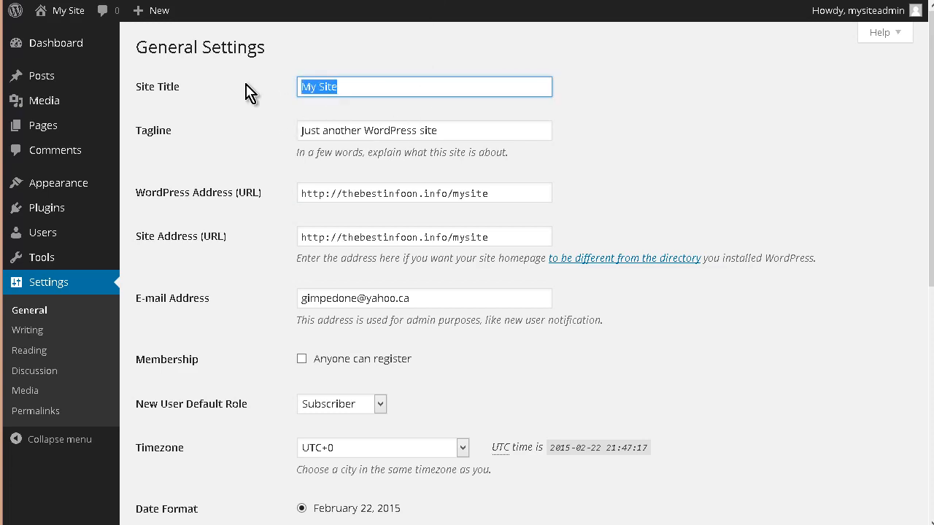
Paste 'How To Be A Successful Affiliate Marketer In 2015 and Beyond' as Site Title; cancel KompoZer's dialog
{"action": "key", "text": "ctrl+v"}
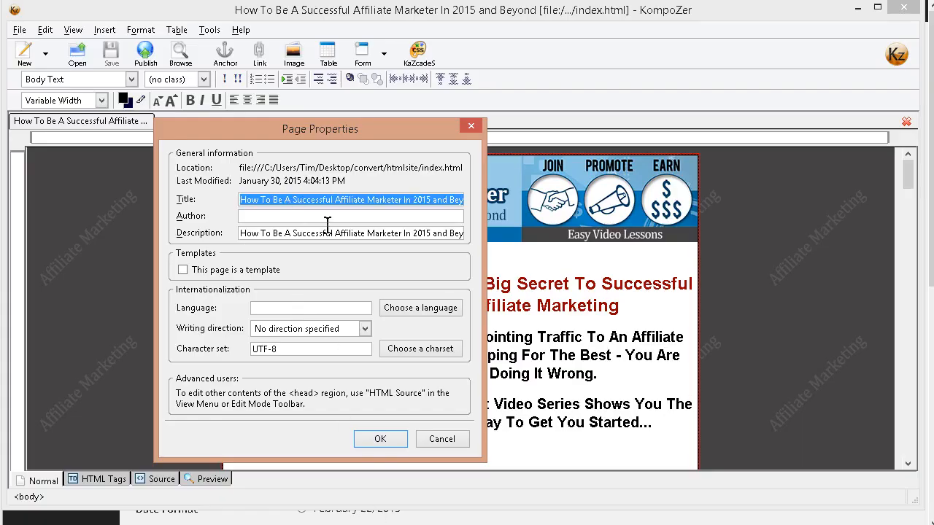
{"action": "left_click", "coordinate": [330, 232]}
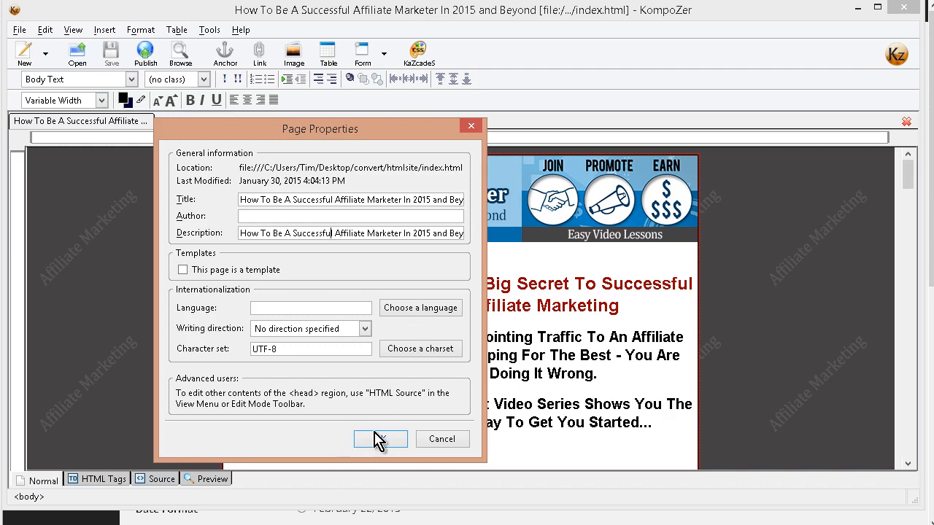
{"action": "left_click", "coordinate": [448, 440]}
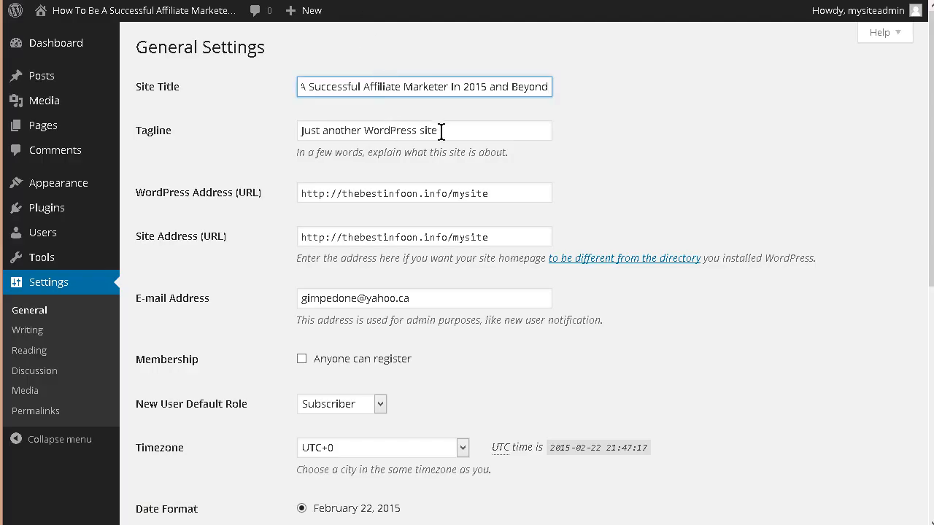
Clear the default tagline and save the General Settings
{"action": "left_click", "coordinate": [437, 131]}
{"action": "key", "text": "ctrl+a"}
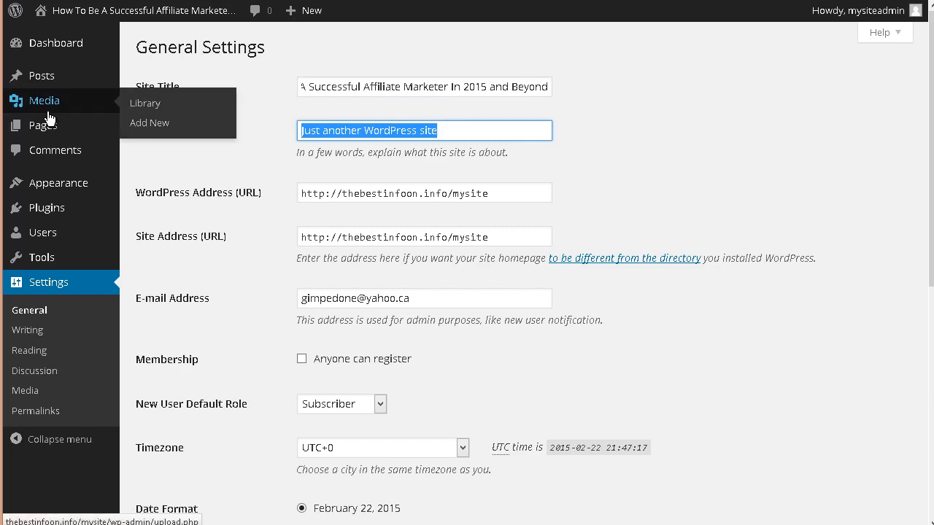
{"action": "key", "text": "BackSpace"}
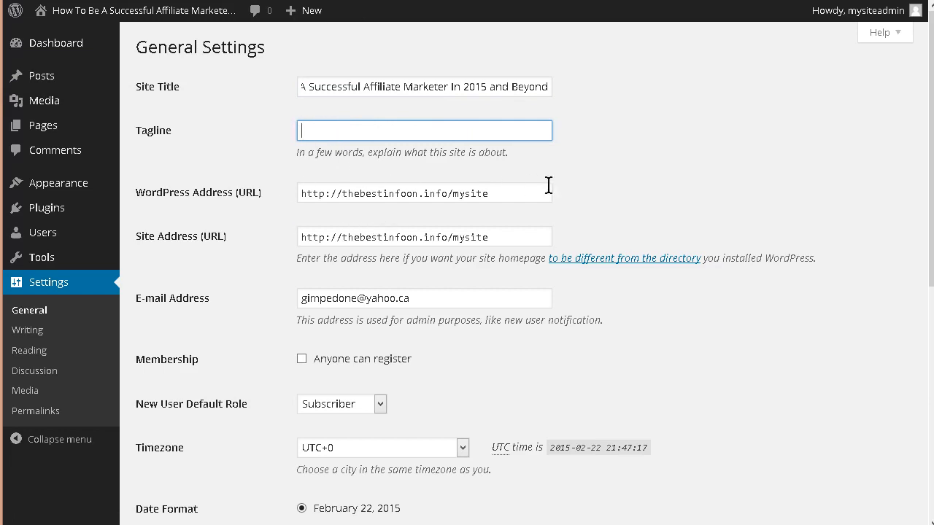
{"action": "scroll", "coordinate": [535, 176], "scroll_direction": "down", "scroll_amount": 1}
{"action": "scroll", "coordinate": [536, 177], "scroll_direction": "down", "scroll_amount": 3}
{"action": "scroll", "coordinate": [525, 136], "scroll_direction": "up", "scroll_amount": 2}
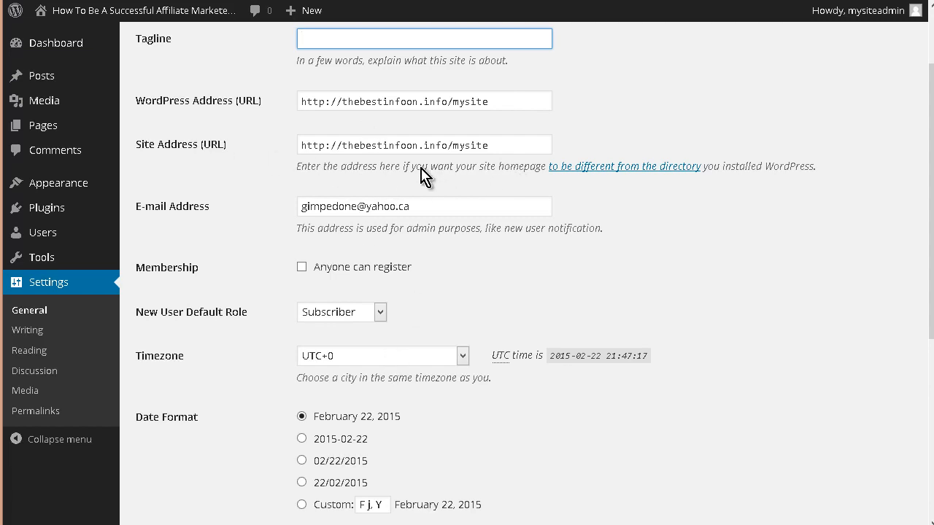
{"action": "scroll", "coordinate": [262, 215], "scroll_direction": "down", "scroll_amount": 3}
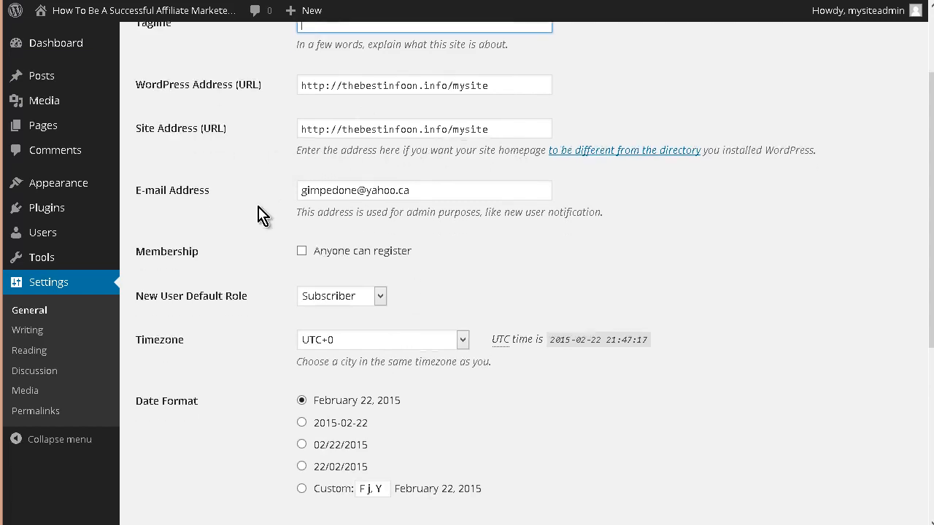
{"action": "scroll", "coordinate": [259, 216], "scroll_direction": "down", "scroll_amount": 2}
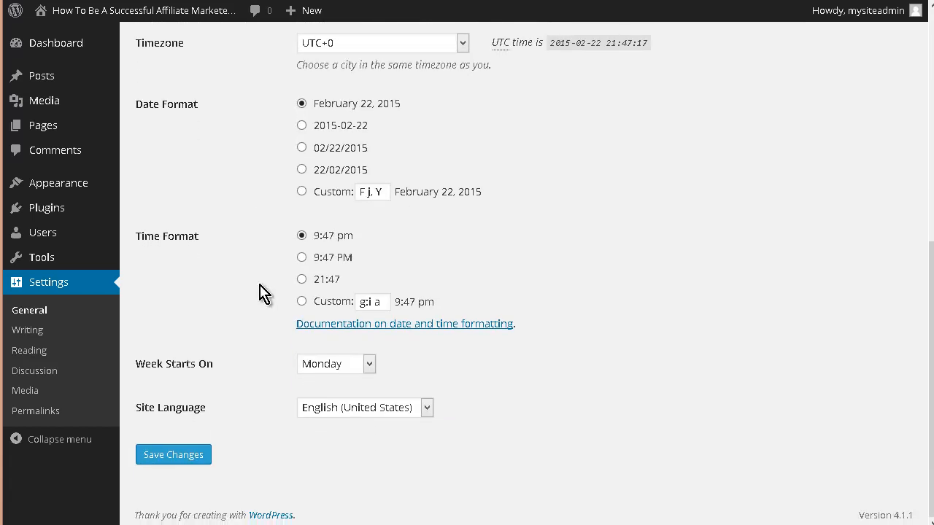
{"action": "left_click", "coordinate": [156, 443]}
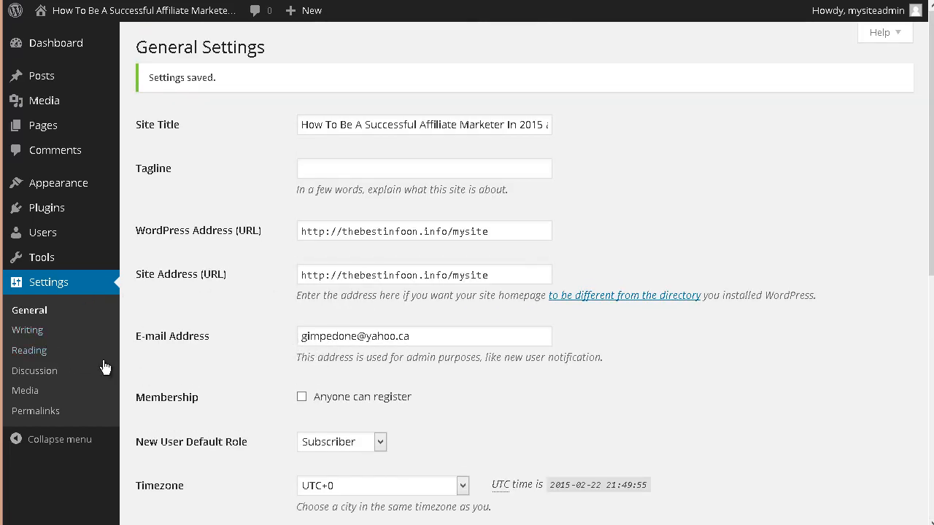
Uncheck blog notifications, pingbacks/trackbacks and comments for new articles in Discussion Settings, then save
{"action": "left_click", "coordinate": [37, 373]}
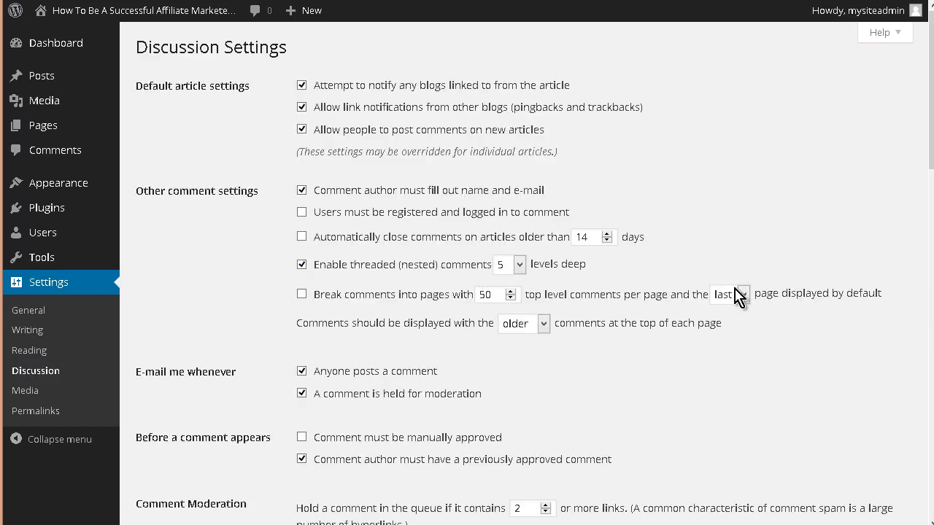
{"action": "left_click", "coordinate": [302, 86]}
{"action": "scroll", "coordinate": [248, 348], "scroll_direction": "down", "scroll_amount": 15}
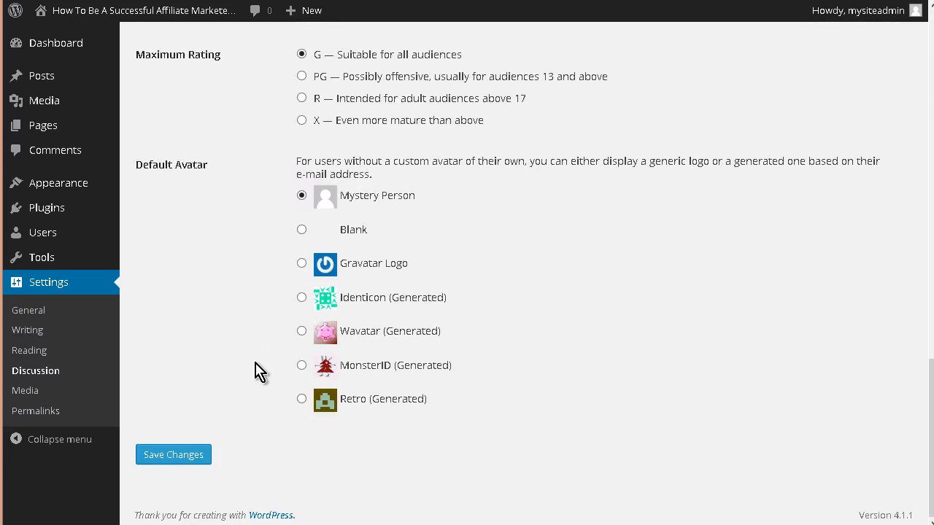
{"action": "left_click", "coordinate": [191, 452]}
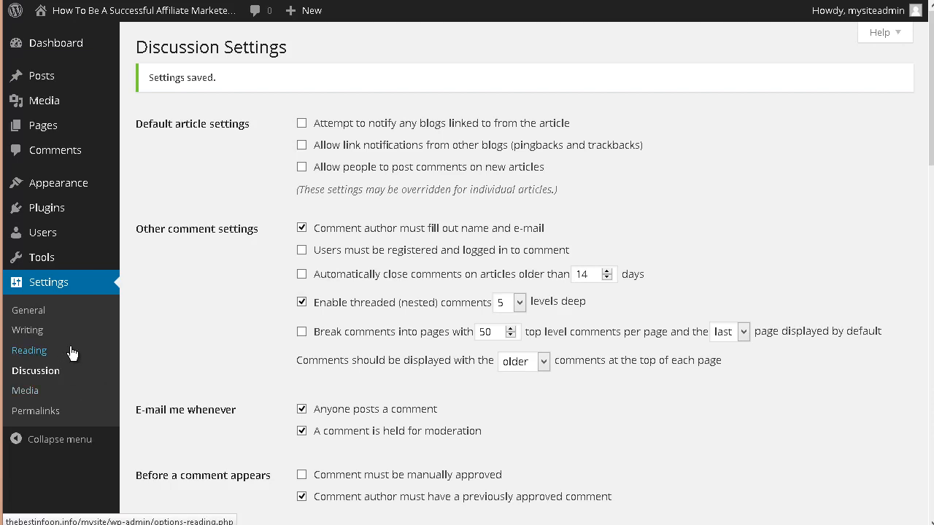
Install Twenty Eleven from the Popular list under Appearance > Themes > Add New
{"action": "mouse_move", "coordinate": [51, 195]}
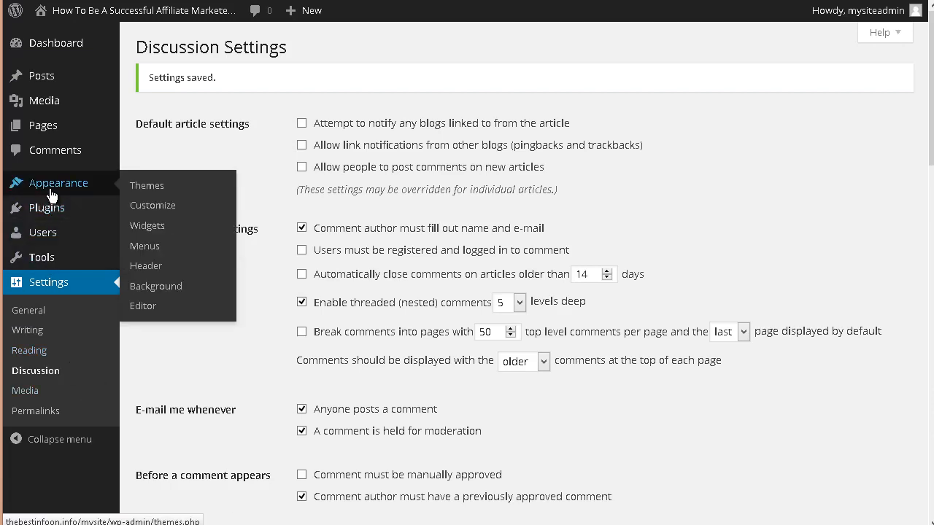
{"action": "left_click", "coordinate": [146, 186]}
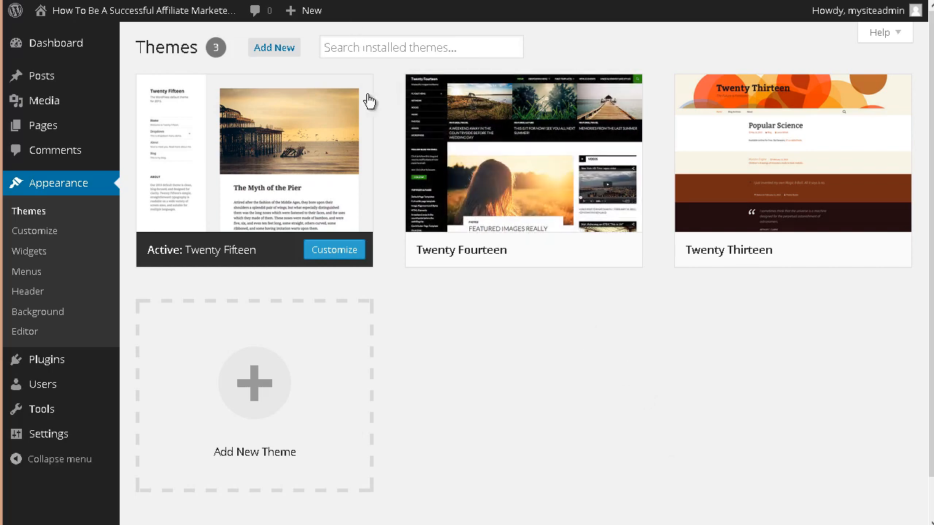
{"action": "left_click", "coordinate": [286, 48]}
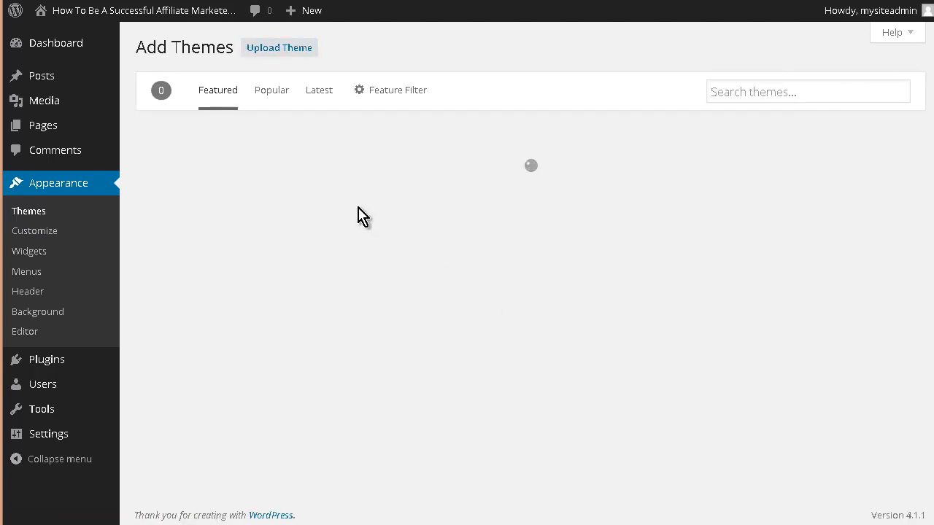
{"action": "left_click", "coordinate": [261, 95]}
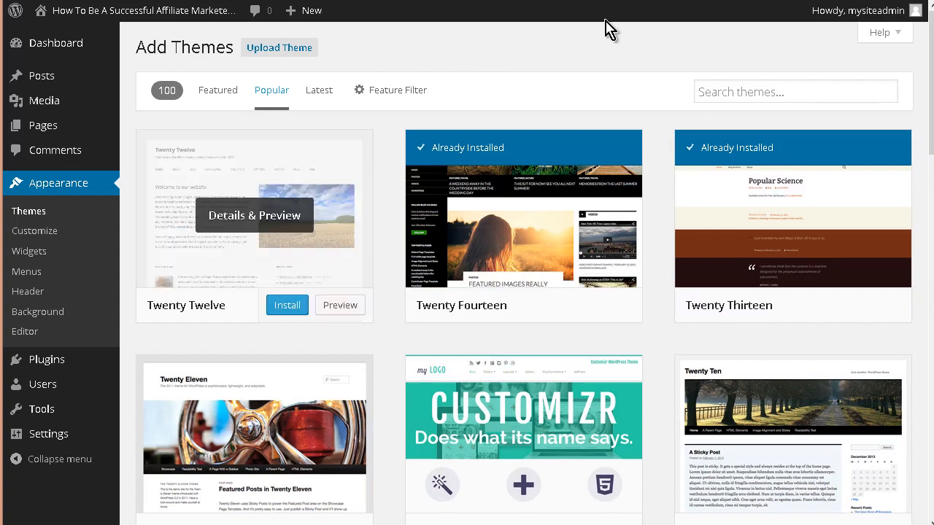
{"action": "scroll", "coordinate": [652, 267], "scroll_direction": "down", "scroll_amount": 3}
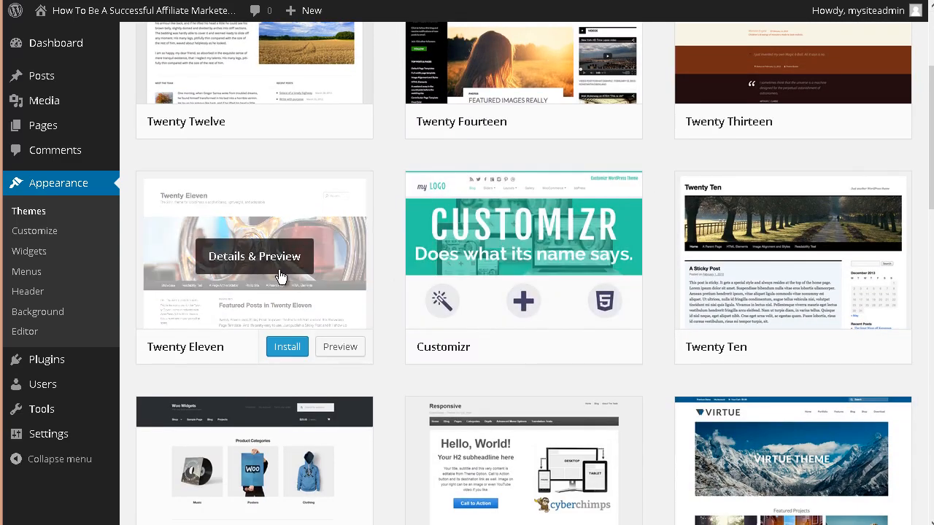
{"action": "left_click", "coordinate": [283, 351]}
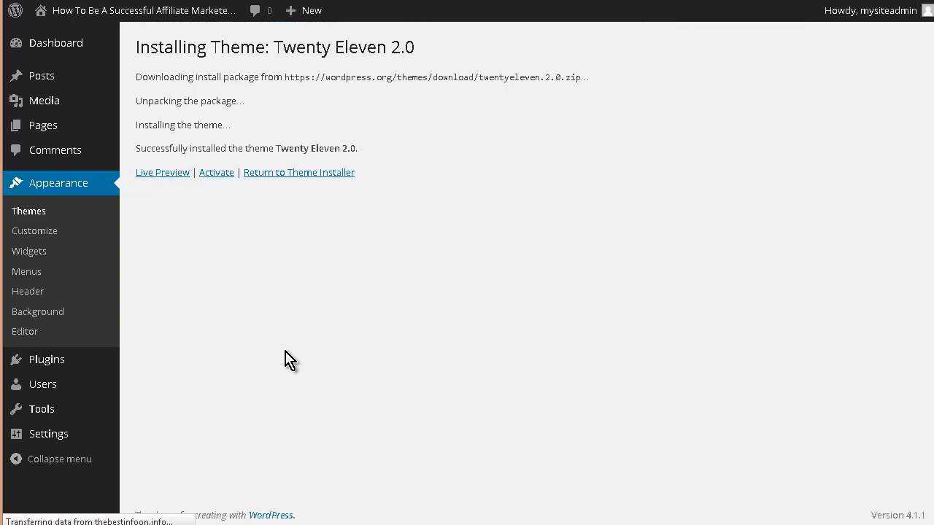
Activate the newly installed Twenty Eleven theme
{"action": "left_click", "coordinate": [216, 174]}
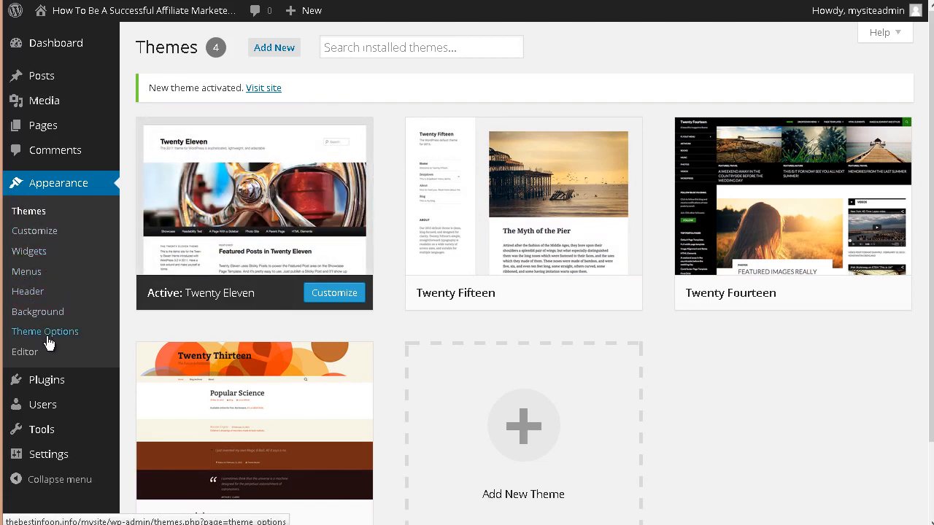
Scroll to the end of Twenty Eleven's style.css in the theme Editor, then switch to KompoZer
{"action": "left_click", "coordinate": [24, 353]}
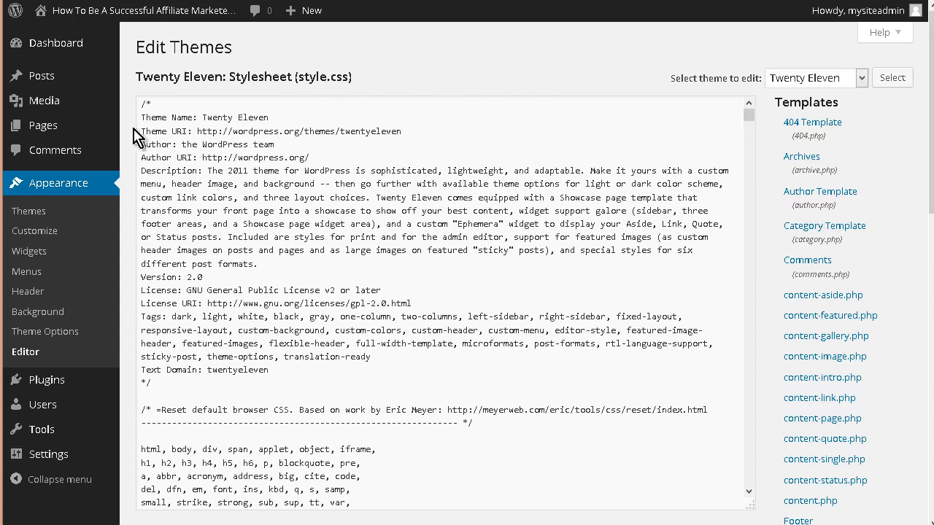
{"action": "scroll", "coordinate": [325, 166], "scroll_direction": "down", "scroll_amount": 5}
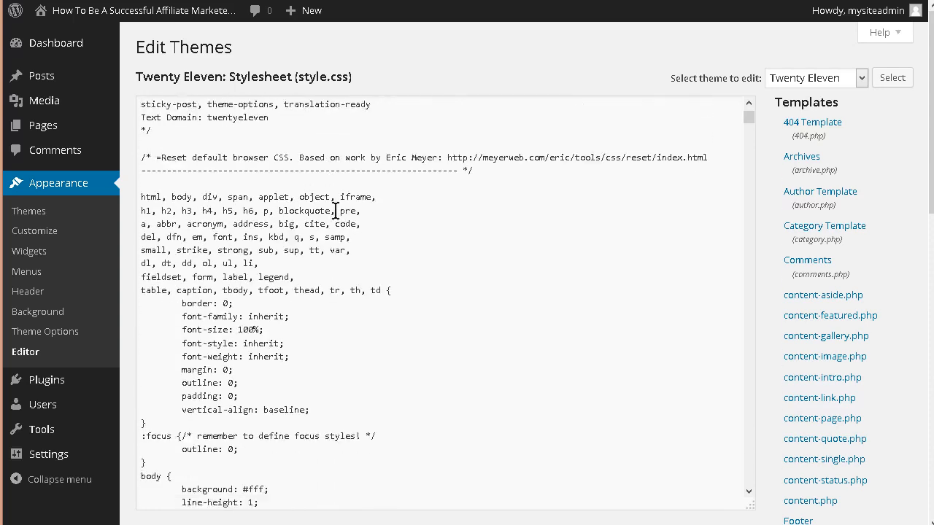
{"action": "scroll", "coordinate": [364, 234], "scroll_direction": "up", "scroll_amount": 2}
{"action": "scroll", "coordinate": [500, 210], "scroll_direction": "up", "scroll_amount": 2}
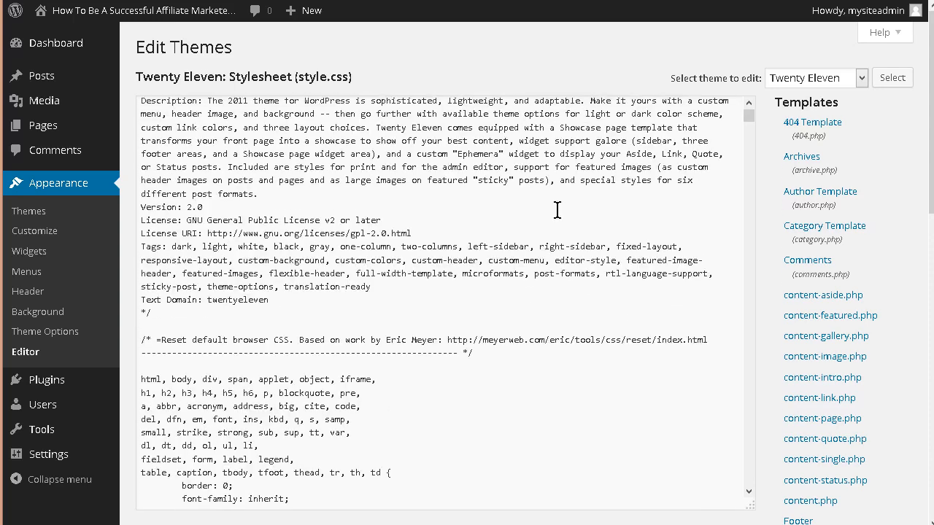
{"action": "scroll", "coordinate": [560, 216], "scroll_direction": "down", "scroll_amount": 5}
{"action": "scroll", "coordinate": [560, 216], "scroll_direction": "down", "scroll_amount": 13}
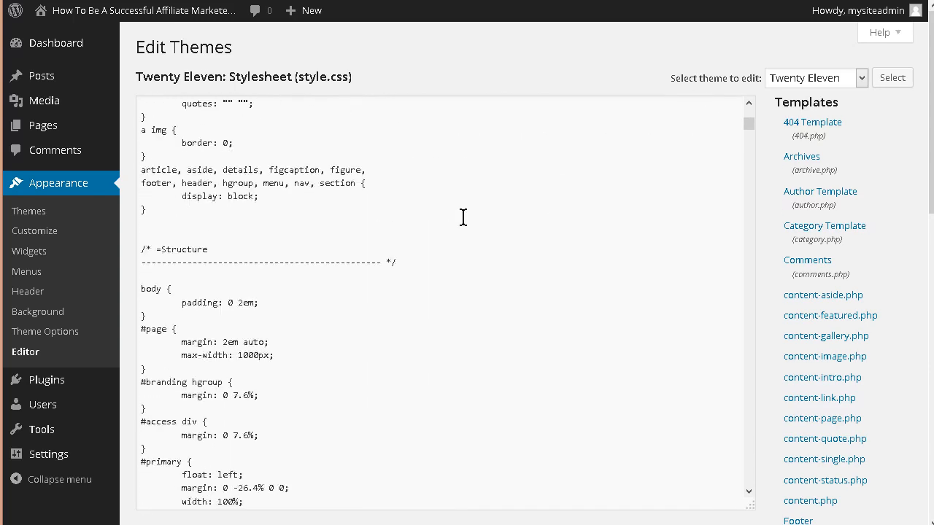
{"action": "scroll", "coordinate": [455, 219], "scroll_direction": "down", "scroll_amount": 15}
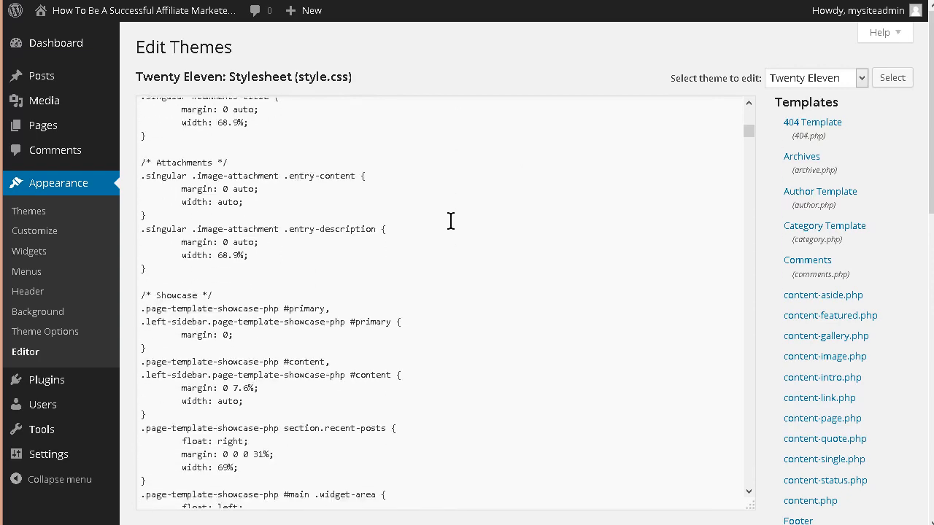
{"action": "scroll", "coordinate": [450, 219], "scroll_direction": "down", "scroll_amount": 16}
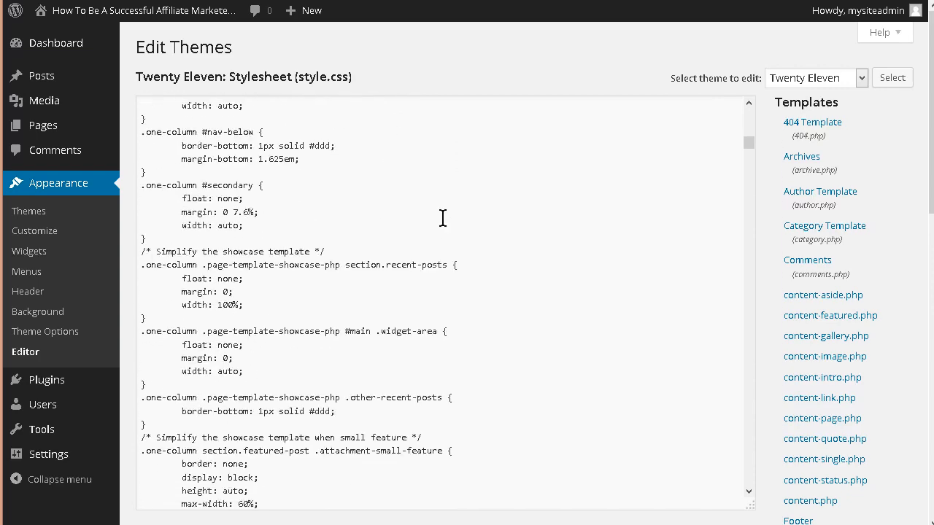
{"action": "scroll", "coordinate": [437, 219], "scroll_direction": "down", "scroll_amount": 16}
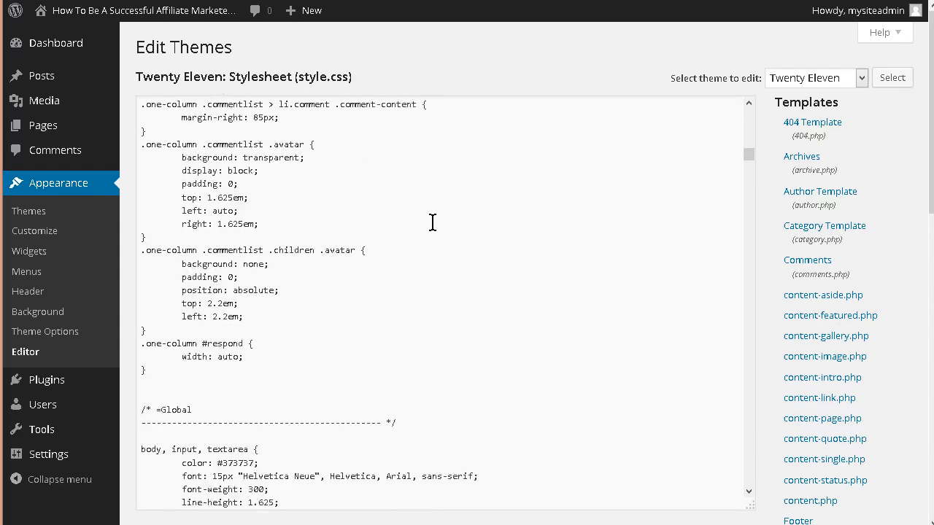
{"action": "scroll", "coordinate": [431, 220], "scroll_direction": "down", "scroll_amount": 10}
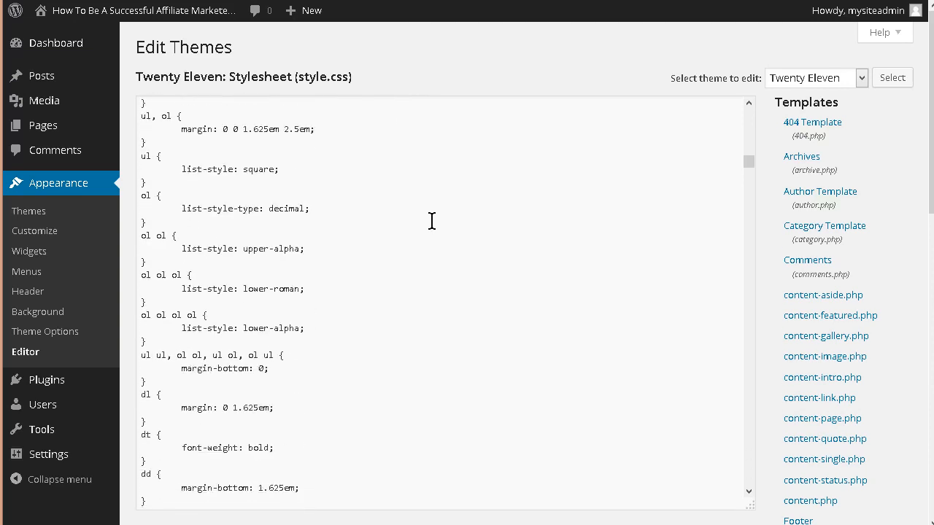
{"action": "scroll", "coordinate": [792, 191], "scroll_direction": "down", "scroll_amount": 1}
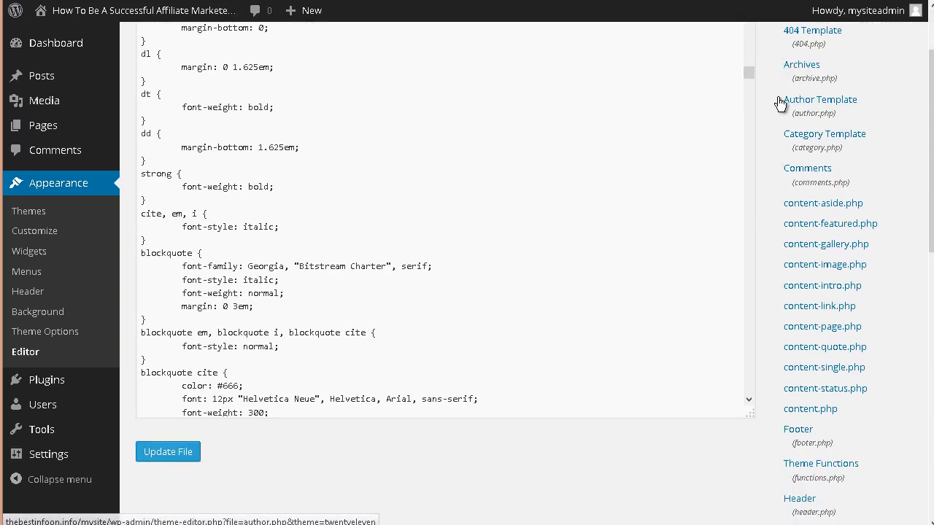
{"action": "left_click_drag", "start_coordinate": [751, 75], "coordinate": [737, 437]}
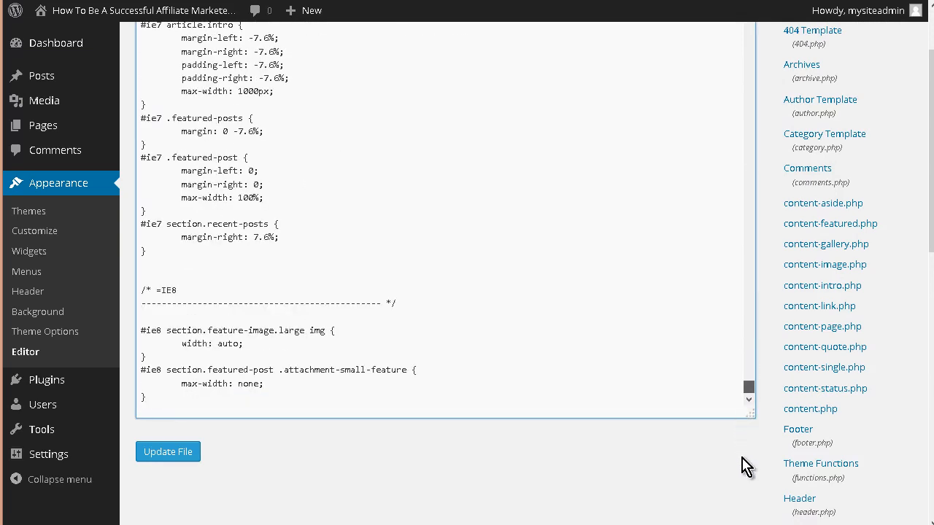
{"action": "scroll", "coordinate": [690, 305], "scroll_direction": "down", "scroll_amount": 1}
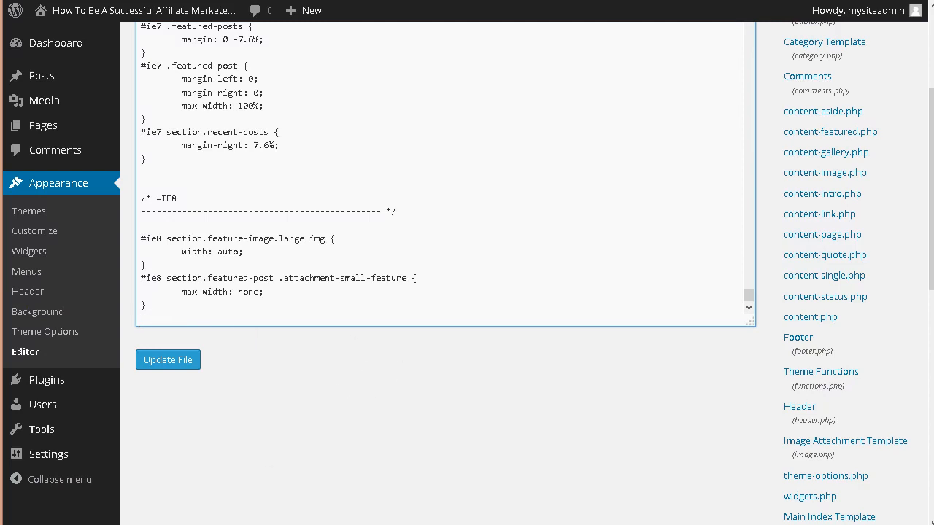
{"action": "key", "text": "alt+Tab"}
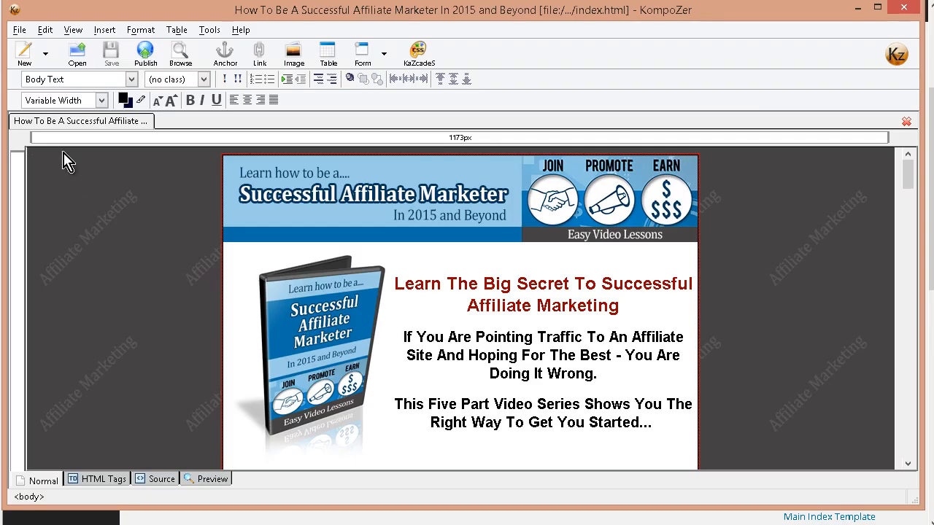
Look at the CSS Editor, cancel it, and view the sales page's source code
{"action": "left_click", "coordinate": [209, 32]}
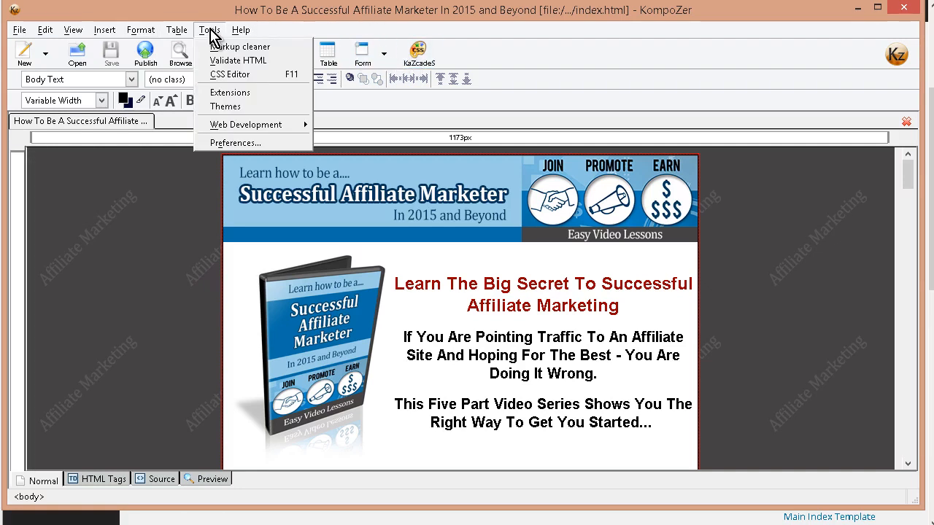
{"action": "left_click", "coordinate": [235, 75]}
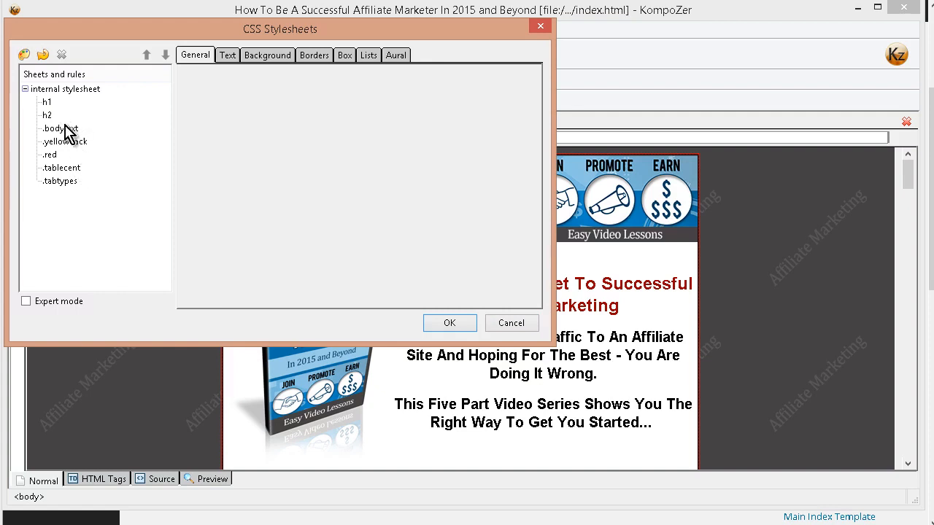
{"action": "left_click", "coordinate": [516, 326]}
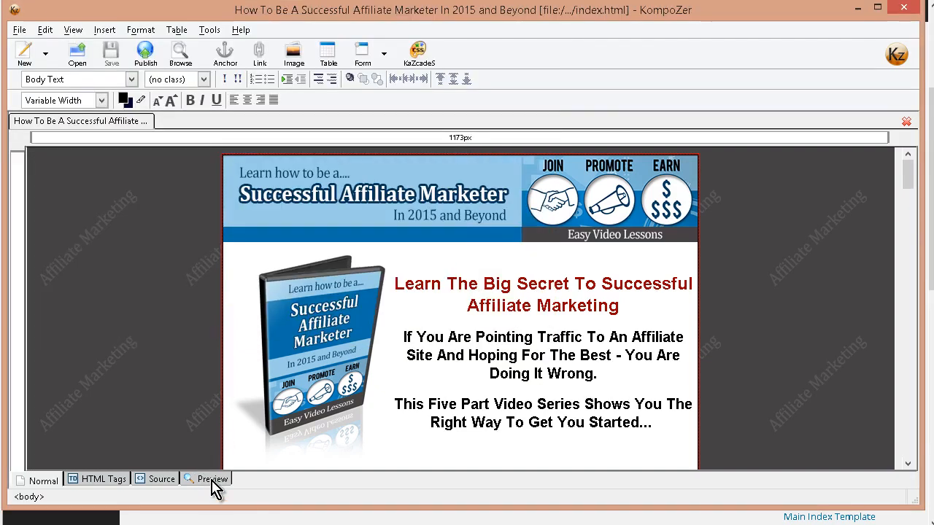
{"action": "left_click", "coordinate": [162, 482]}
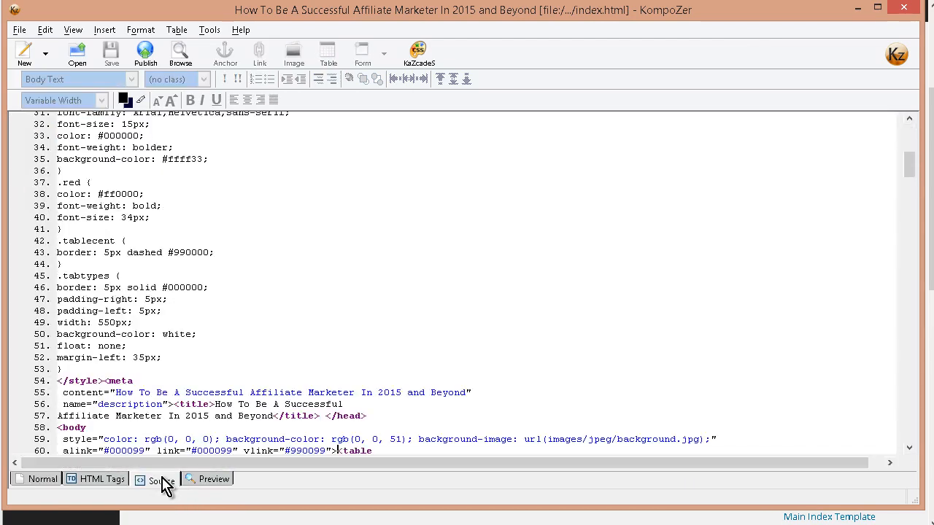
{"action": "scroll", "coordinate": [116, 303], "scroll_direction": "up", "scroll_amount": 10}
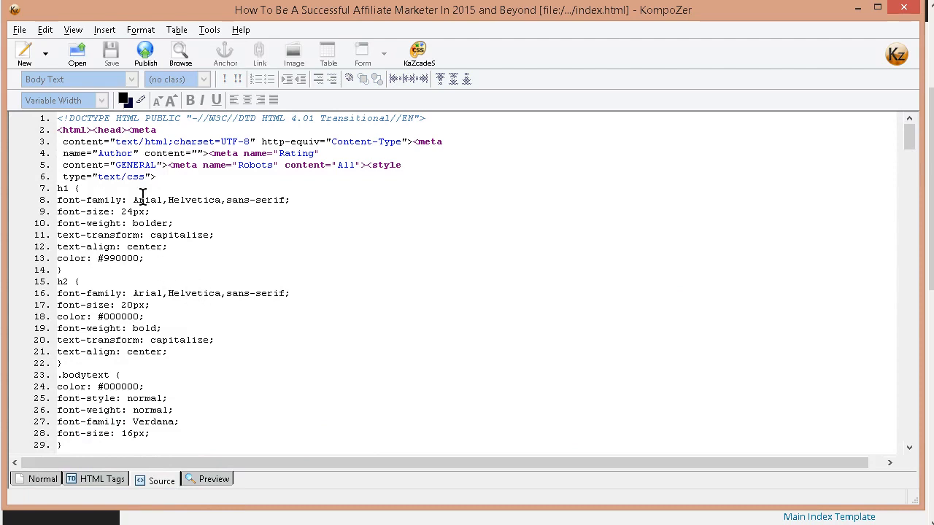
{"action": "scroll", "coordinate": [153, 204], "scroll_direction": "down", "scroll_amount": 1}
{"action": "scroll", "coordinate": [178, 237], "scroll_direction": "up", "scroll_amount": 1}
Select and copy the code from <style> to </style>, then return to WordPress
{"action": "left_click_drag", "start_coordinate": [366, 165], "coordinate": [127, 273]}
{"action": "left_click", "coordinate": [396, 175]}
{"action": "scroll", "coordinate": [400, 267], "scroll_direction": "down", "scroll_amount": 7}
{"action": "scroll", "coordinate": [402, 282], "scroll_direction": "down", "scroll_amount": 4}
{"action": "scroll", "coordinate": [405, 292], "scroll_direction": "down", "scroll_amount": 2}
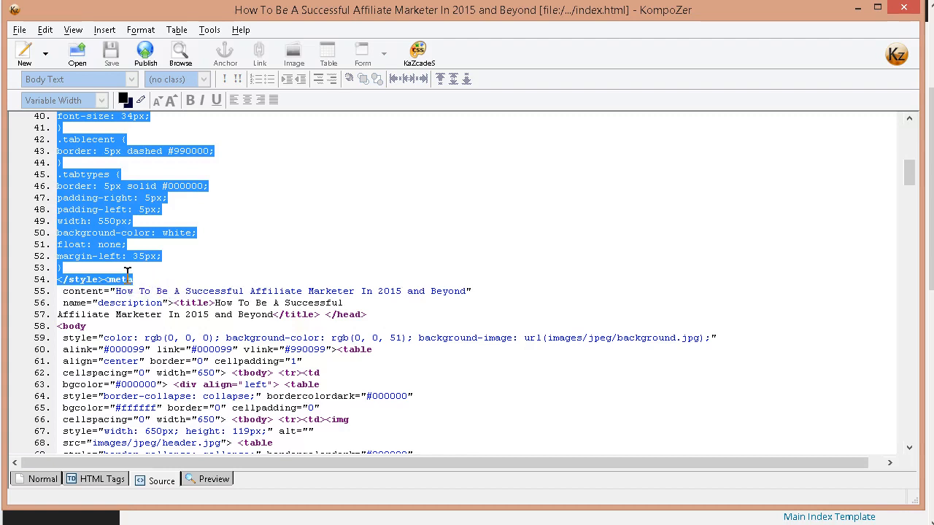
{"action": "right_click", "coordinate": [82, 204]}
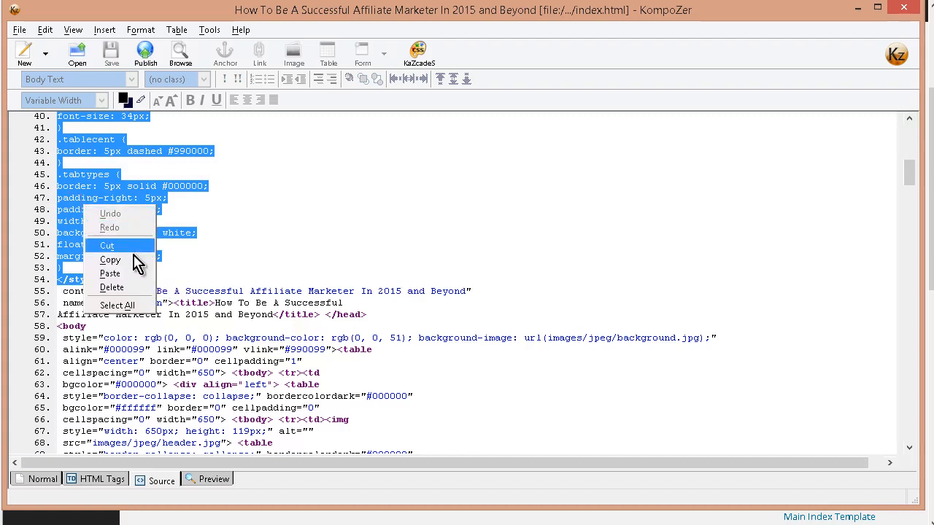
{"action": "left_click", "coordinate": [110, 260]}
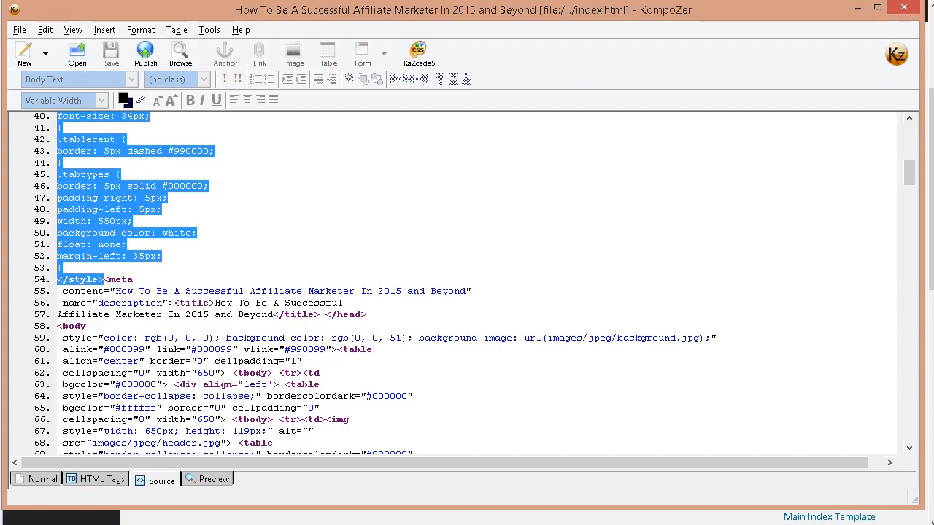
{"action": "left_click", "coordinate": [232, 1]}
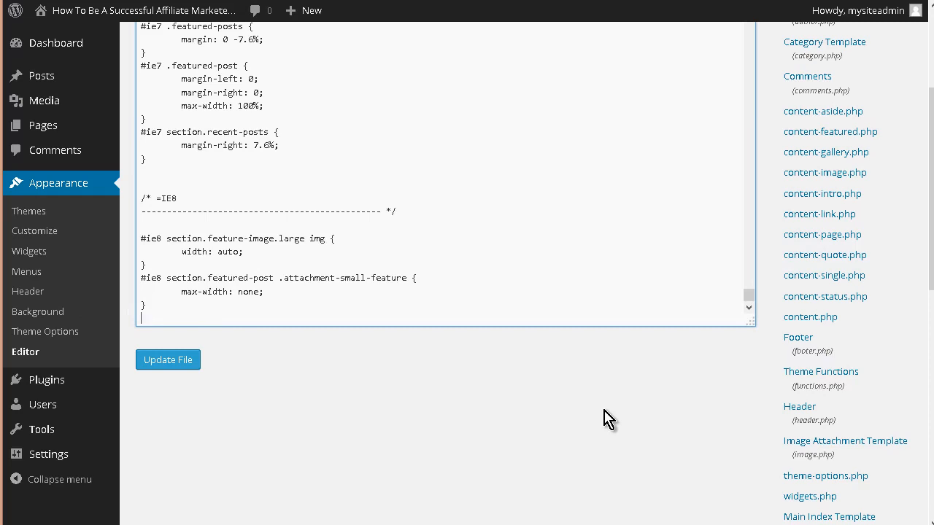
Paste the sales-page rules (.yellowback, .red, .tablecent, .tabtypes) at the end of style.css and update the file
{"action": "key", "text": "ctrl+v"}
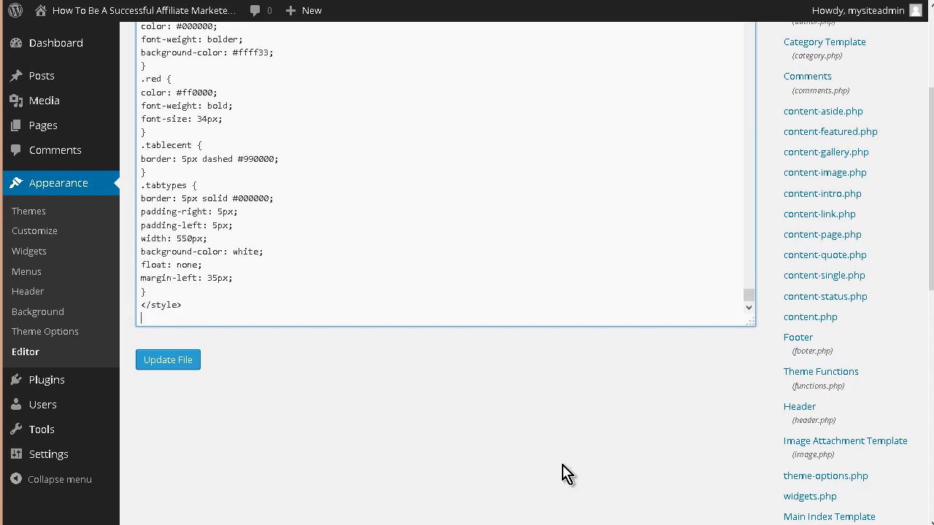
{"action": "left_click", "coordinate": [179, 361]}
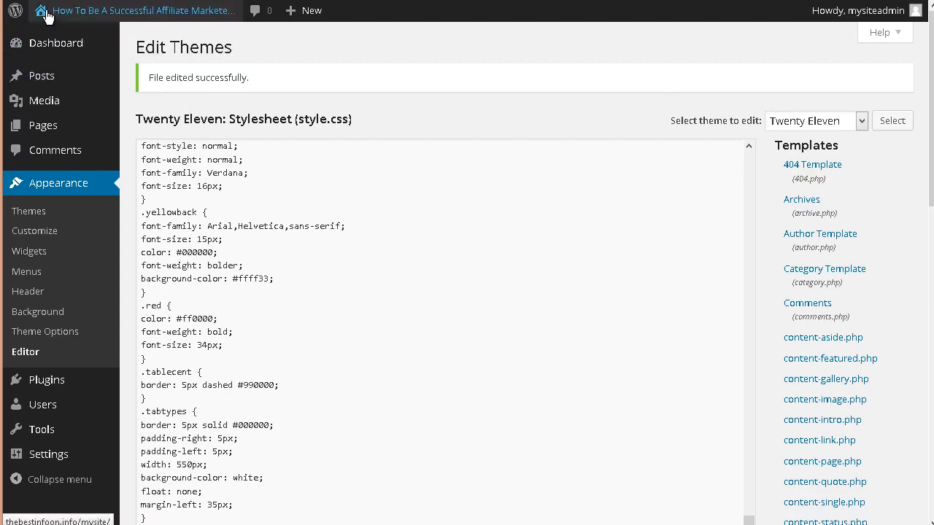
{"action": "mouse_move", "coordinate": [61, 16]}
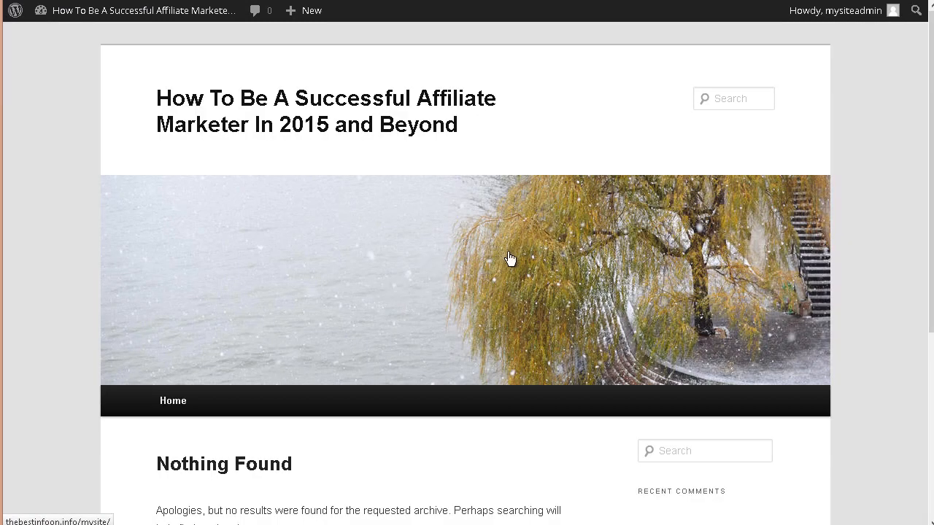
{"action": "scroll", "coordinate": [562, 257], "scroll_direction": "down", "scroll_amount": 1}
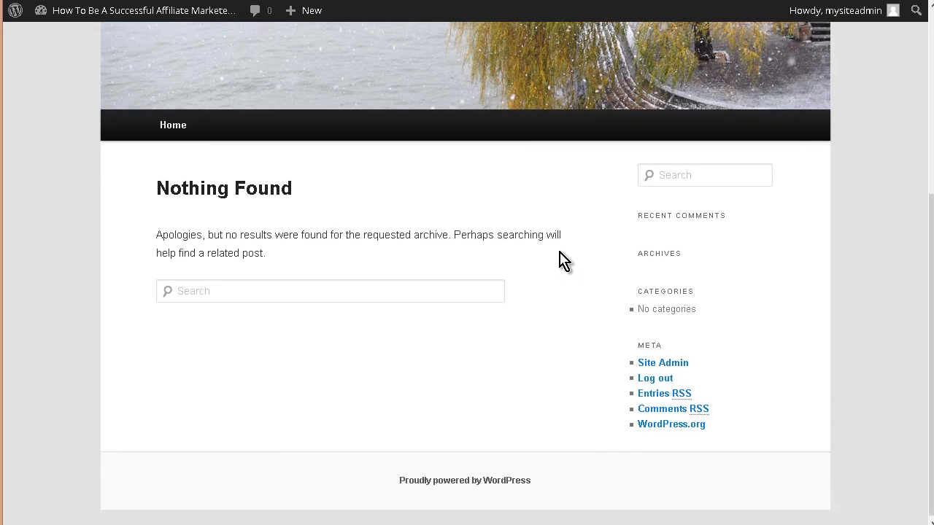
{"action": "scroll", "coordinate": [454, 306], "scroll_direction": "up", "scroll_amount": 5}
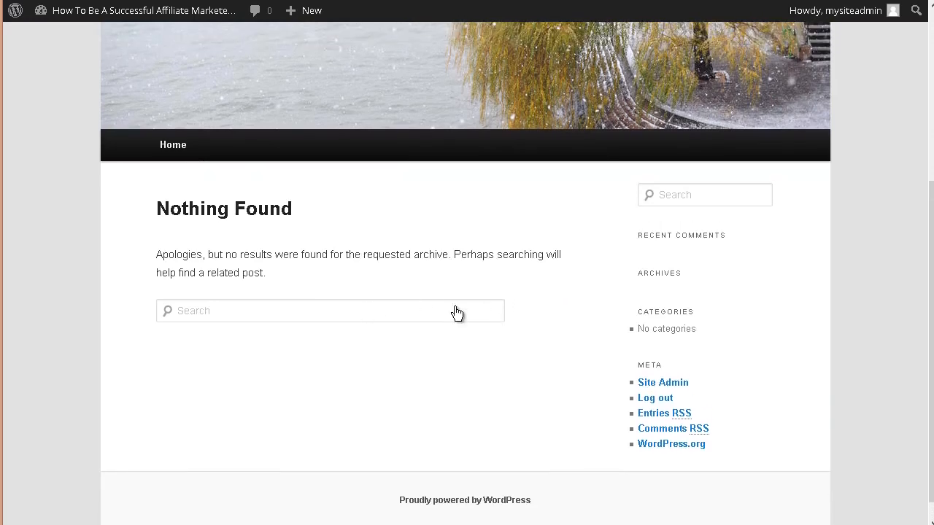
{"action": "mouse_move", "coordinate": [65, 10]}
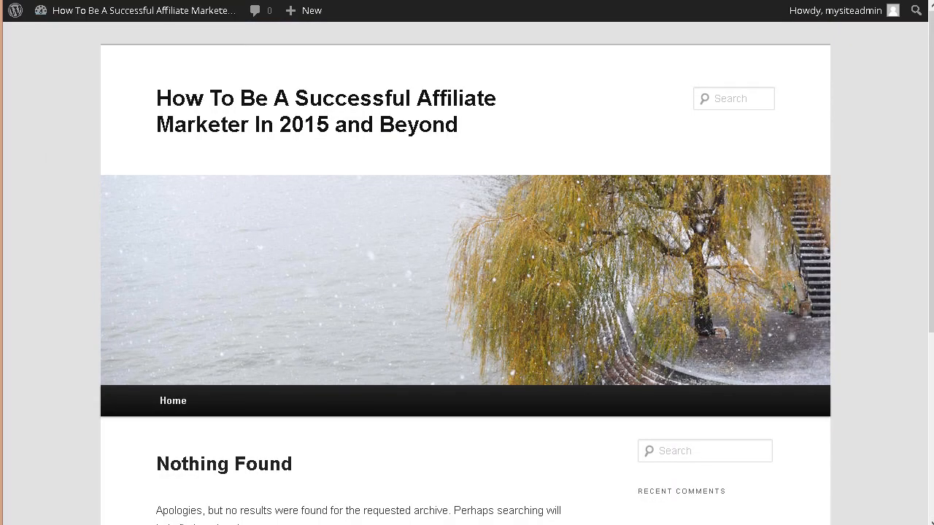
{"action": "key", "text": "F5"}
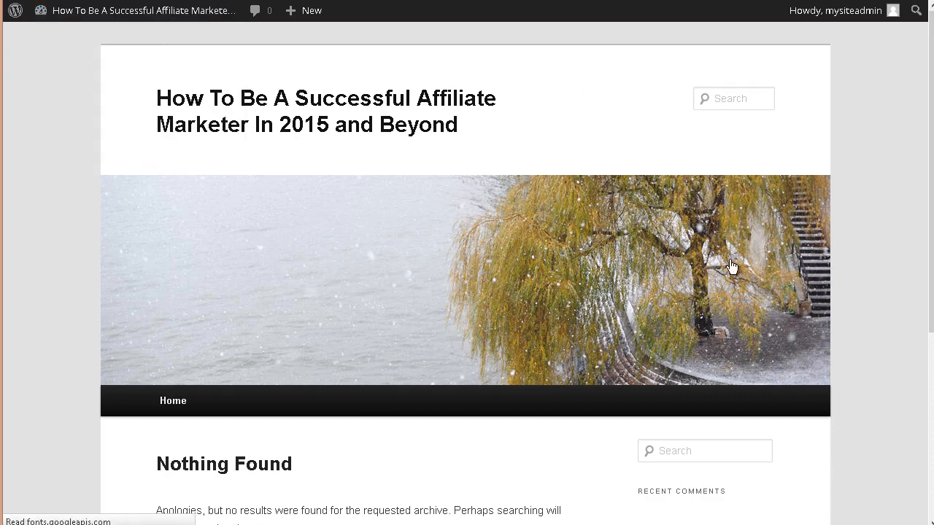
{"action": "key", "text": "ctrl+Tab"}
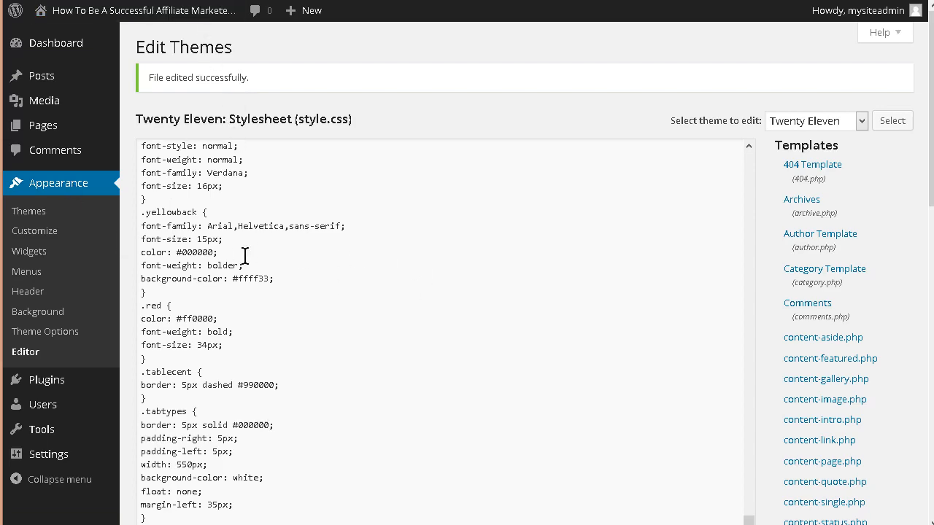
Review the saved style.css with its pasted rules and stray </style> line, then bring up the htmlsite folder
{"action": "scroll", "coordinate": [312, 222], "scroll_direction": "down", "scroll_amount": 10}
{"action": "scroll", "coordinate": [327, 246], "scroll_direction": "up", "scroll_amount": 14}
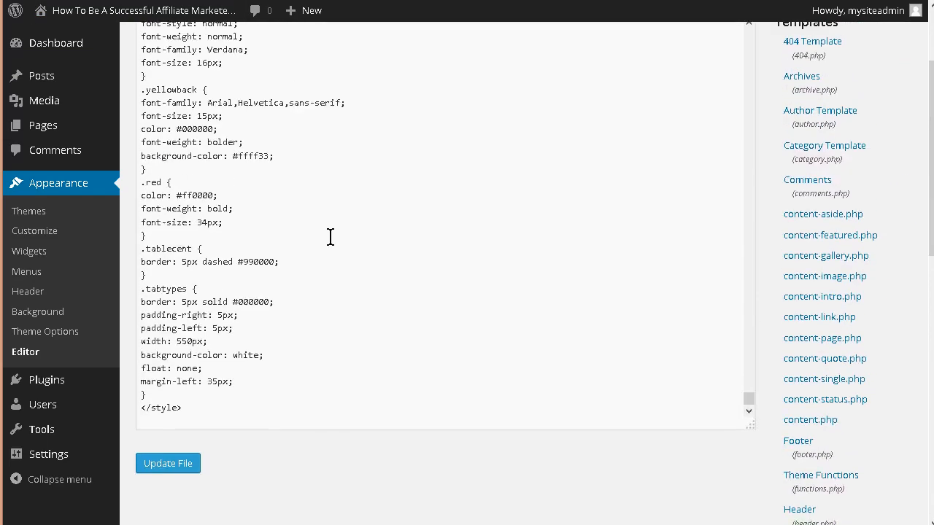
{"action": "scroll", "coordinate": [330, 237], "scroll_direction": "up", "scroll_amount": 15}
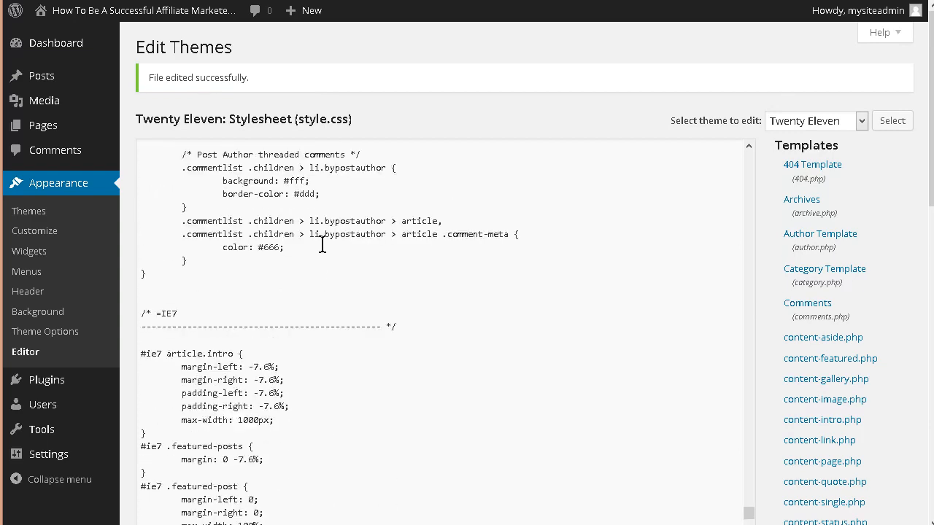
{"action": "scroll", "coordinate": [320, 244], "scroll_direction": "up", "scroll_amount": 15}
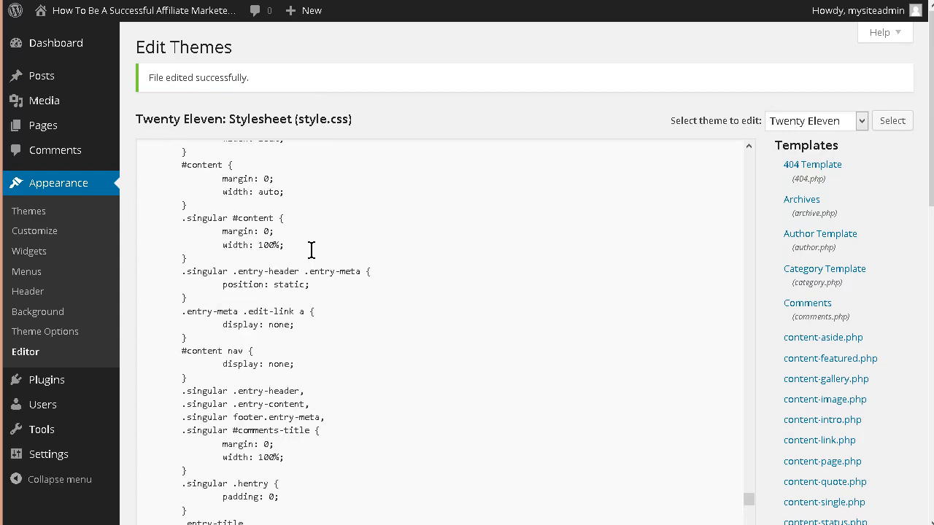
{"action": "scroll", "coordinate": [310, 252], "scroll_direction": "up", "scroll_amount": 15}
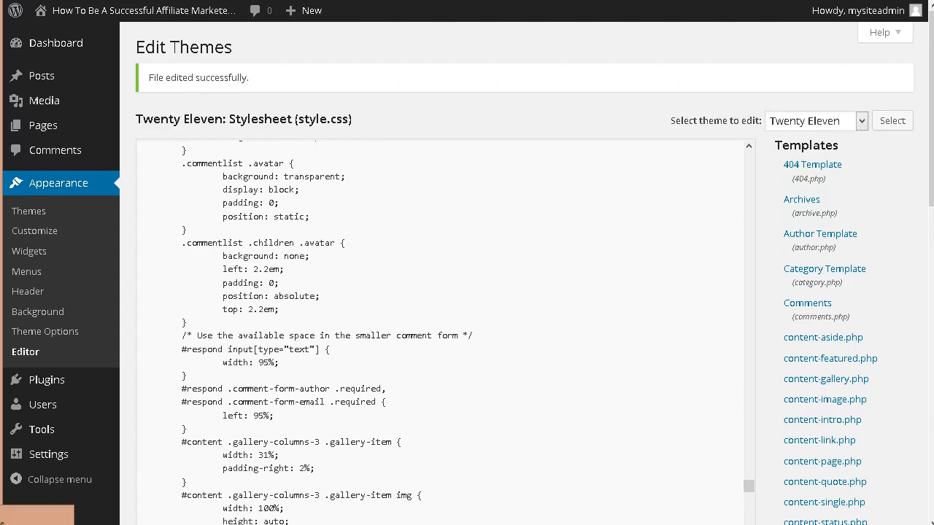
{"action": "left_click", "coordinate": [44, 521]}
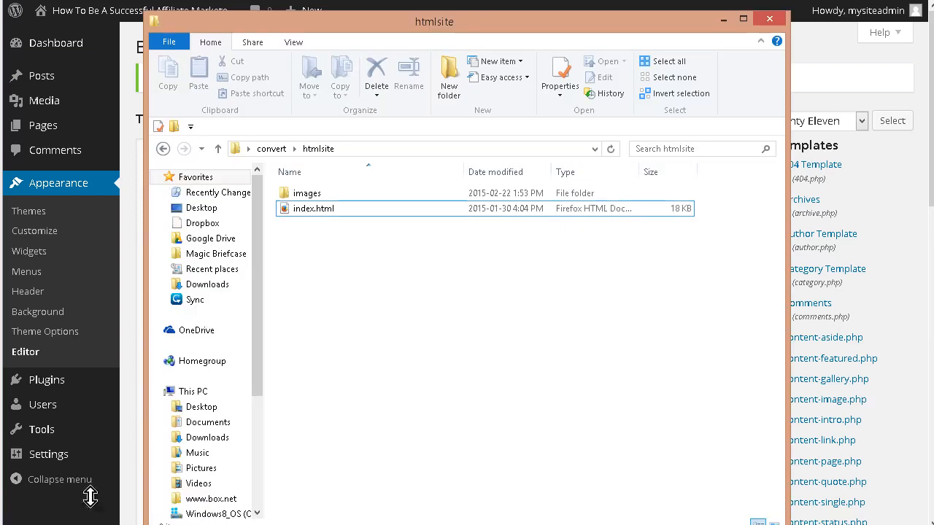
Leave only the images folder selected in htmlsite and switch to FileZilla
{"action": "left_click", "coordinate": [319, 195]}
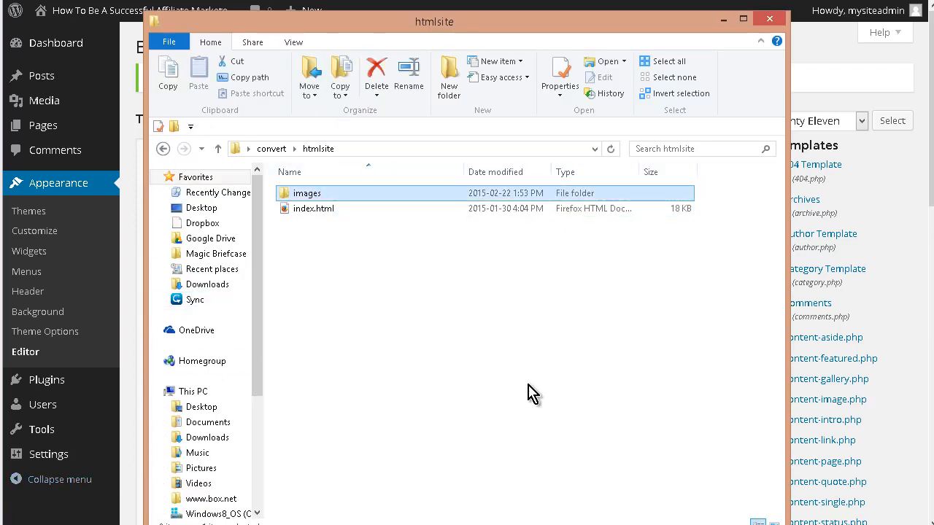
{"action": "left_click", "coordinate": [378, 210], "text": "shift"}
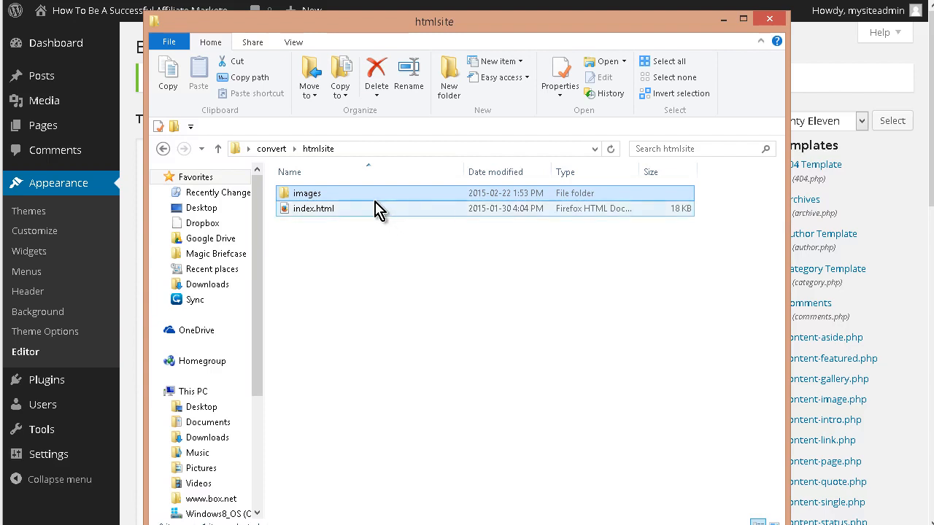
{"action": "left_click", "coordinate": [375, 210], "text": "ctrl"}
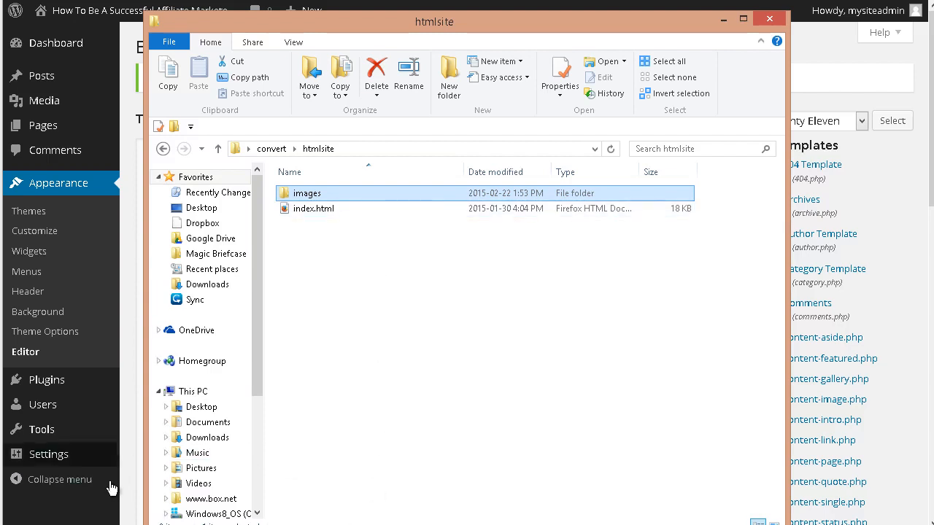
{"action": "left_click", "coordinate": [3, 346]}
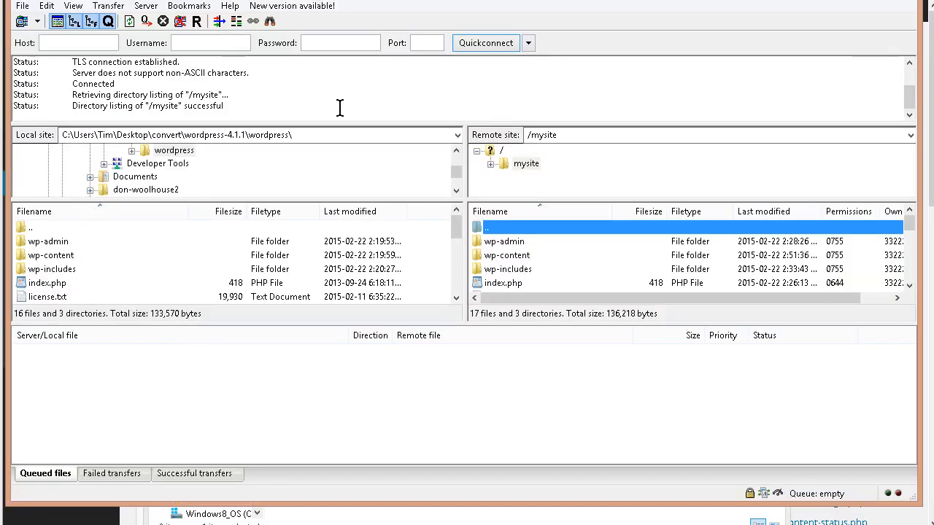
Point FileZilla's Local site path to the convert folder
{"action": "left_click", "coordinate": [298, 135]}
{"action": "left_click", "coordinate": [310, 136]}
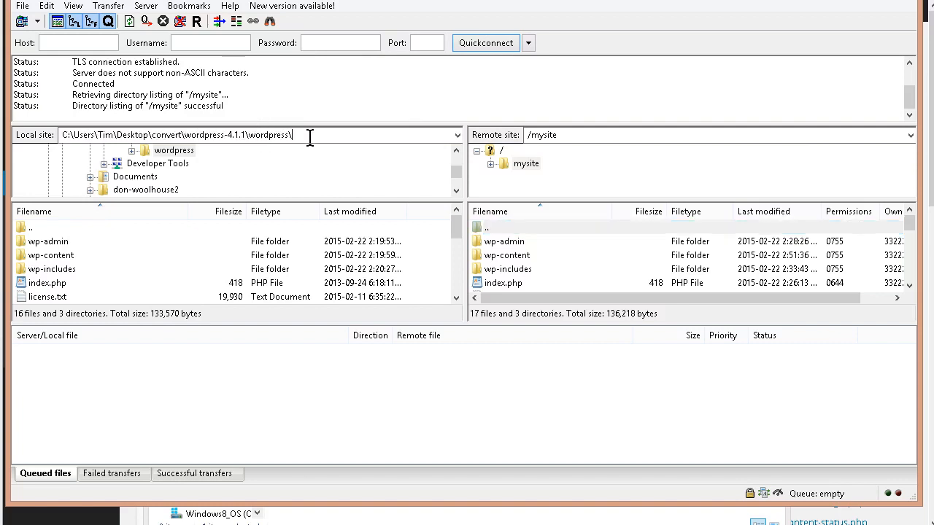
{"action": "key", "text": "BackSpace"}
{"action": "key", "text": "BackSpace"}
{"action": "key", "text": "BackSpace"}
{"action": "key", "text": "BackSpace"}
{"action": "key", "text": "BackSpace"}
{"action": "key", "text": "BackSpace"}
{"action": "key", "text": "BackSpace"}
{"action": "key", "text": "BackSpace"}
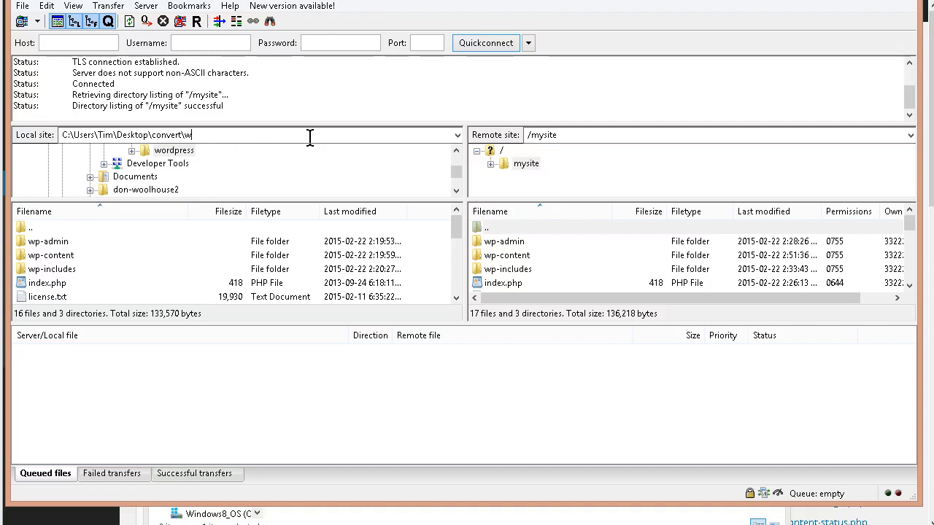
{"action": "key", "text": "Return"}
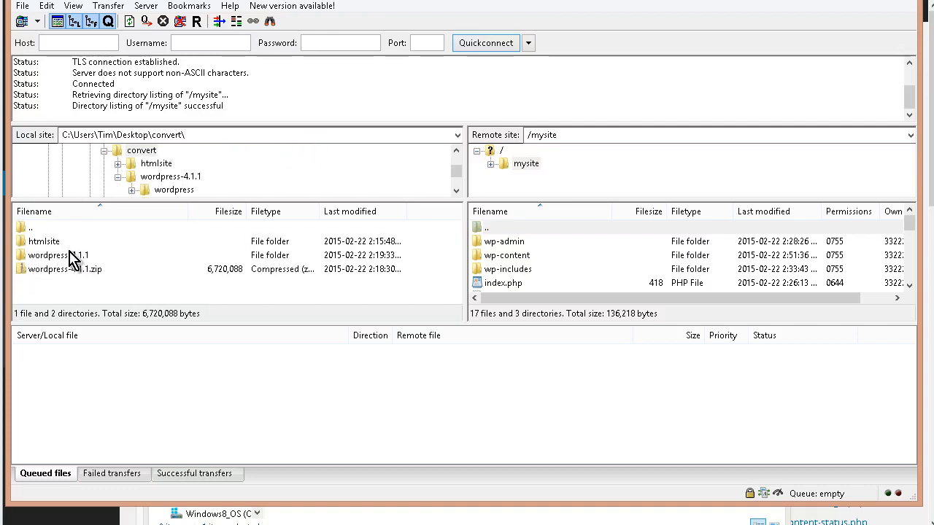
Upload the images folder from htmlsite to /mysite on the server
{"action": "double_click", "coordinate": [45, 242]}
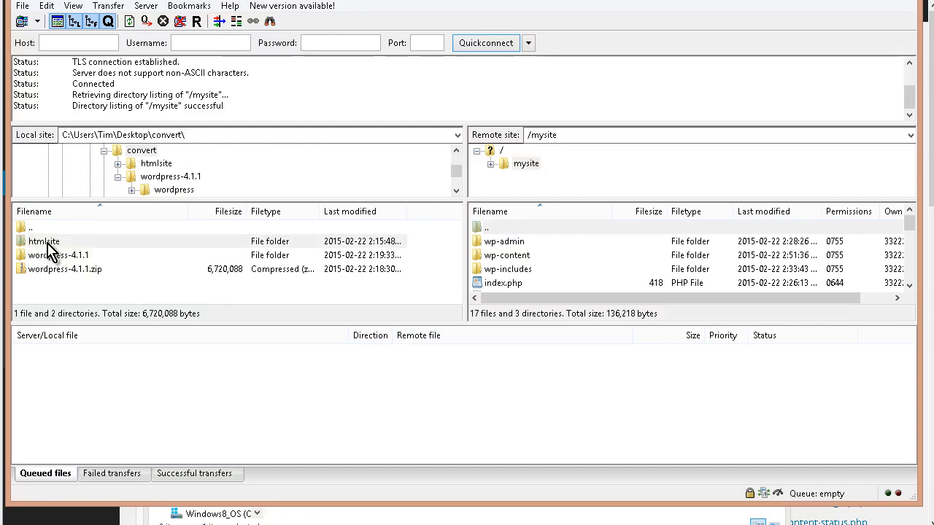
{"action": "left_click", "coordinate": [45, 243]}
{"action": "right_click", "coordinate": [46, 245]}
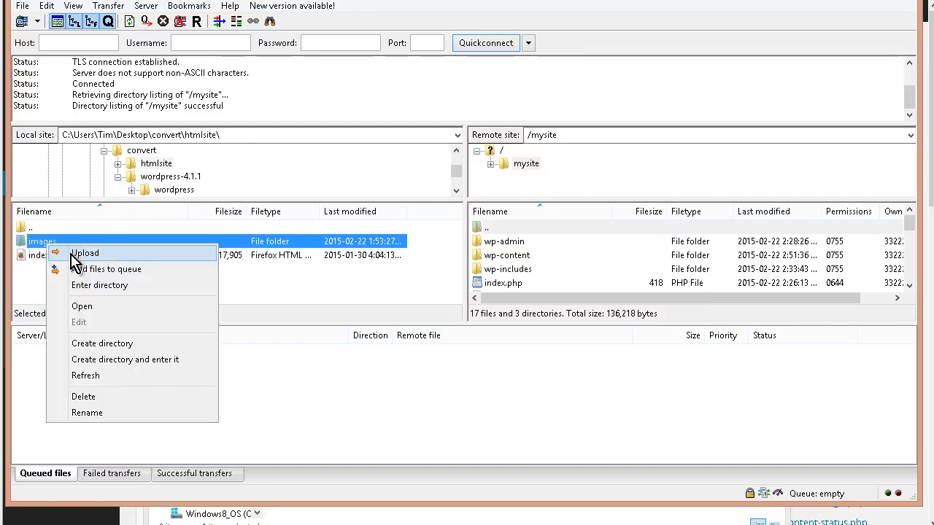
{"action": "left_click", "coordinate": [80, 255]}
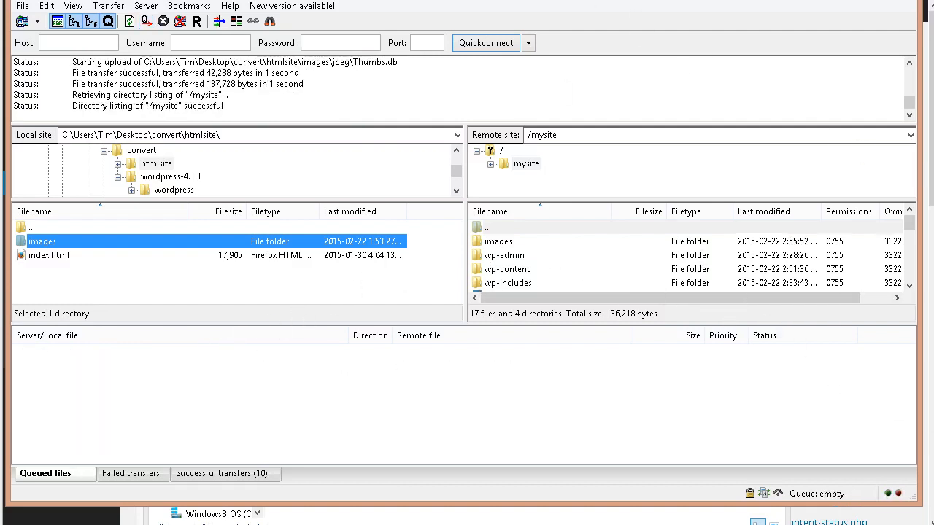
{"action": "left_click", "coordinate": [854, 0]}
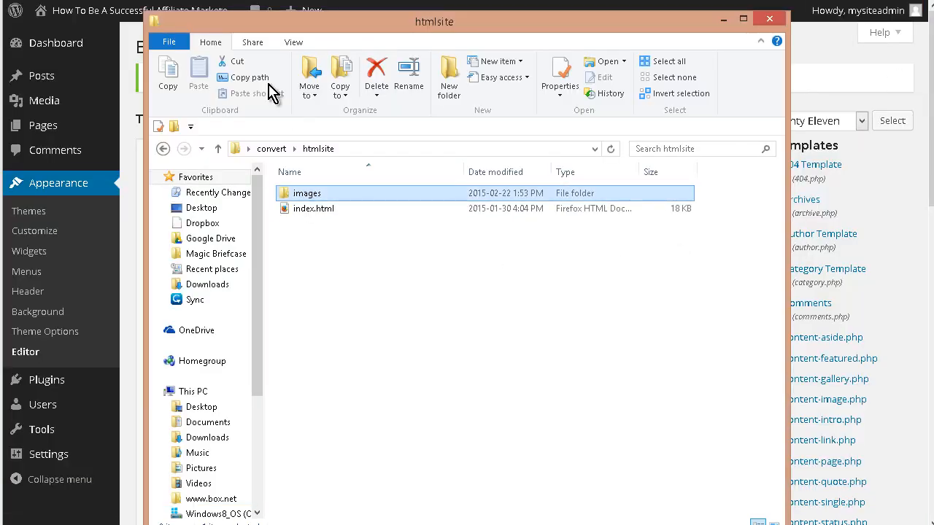
Create an untitled Pages > Add New draft, dismiss its tip, and restore KompoZer
{"action": "left_click", "coordinate": [722, 20]}
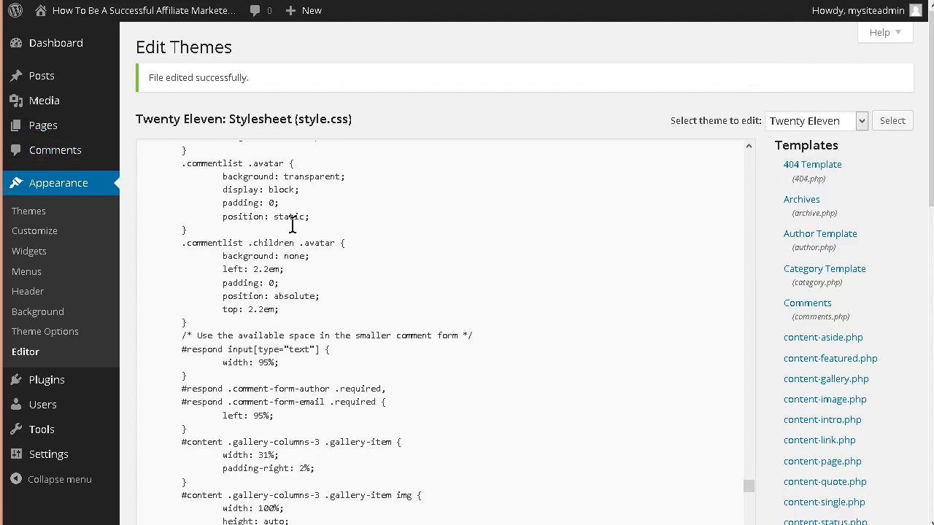
{"action": "mouse_move", "coordinate": [51, 127]}
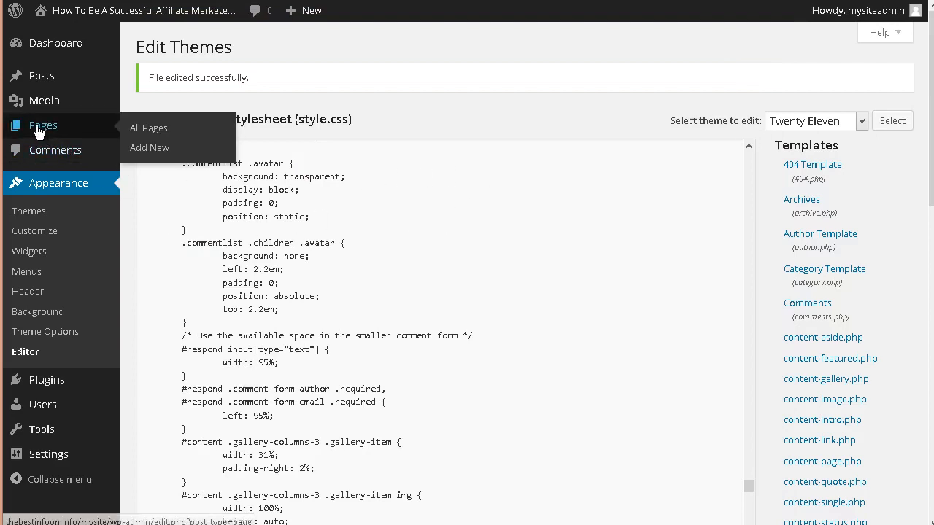
{"action": "left_click", "coordinate": [149, 149]}
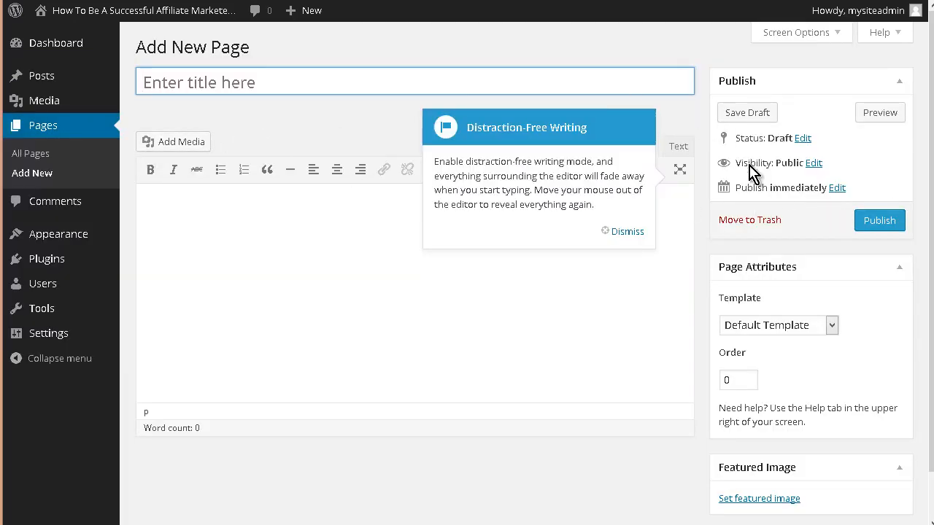
{"action": "left_click", "coordinate": [623, 232]}
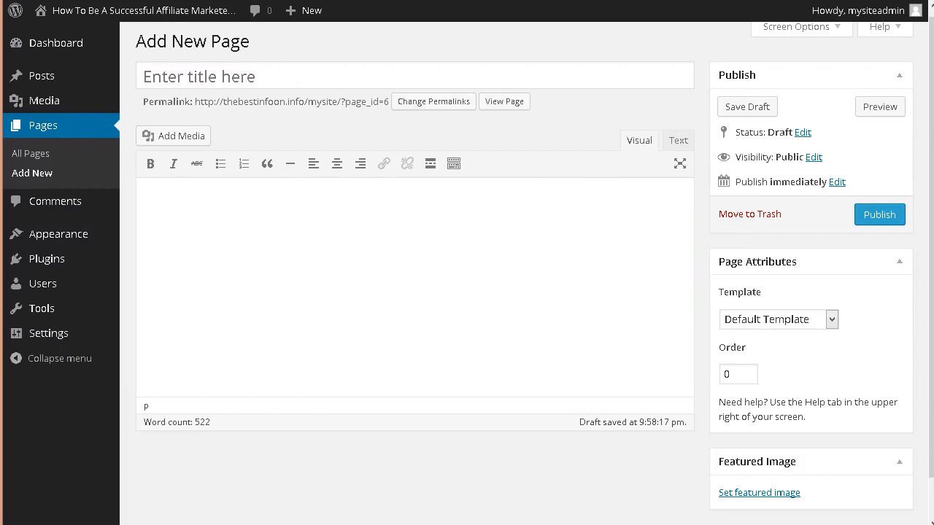
{"action": "left_click", "coordinate": [328, 524]}
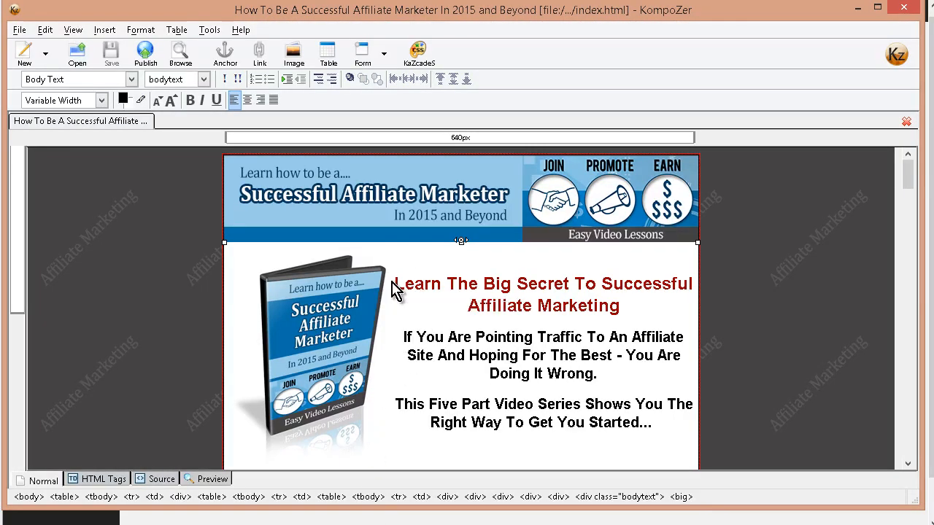
Copy KompoZer's red heading 'Learn The Big Secret To Successful Affiliate Marketing'
{"action": "left_click", "coordinate": [390, 285]}
{"action": "left_click", "coordinate": [593, 300]}
{"action": "left_click", "coordinate": [434, 283]}
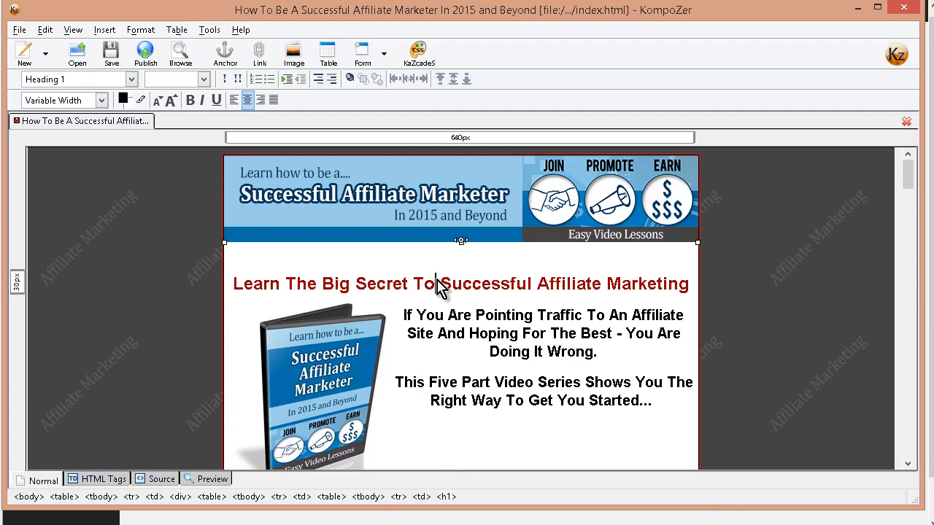
{"action": "right_click", "coordinate": [436, 284]}
{"action": "left_click", "coordinate": [474, 293]}
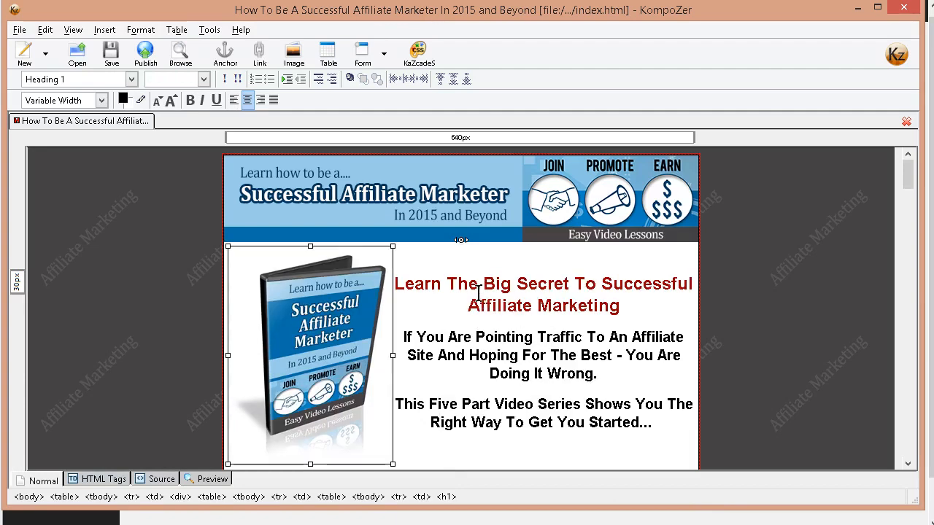
{"action": "left_click", "coordinate": [432, 283]}
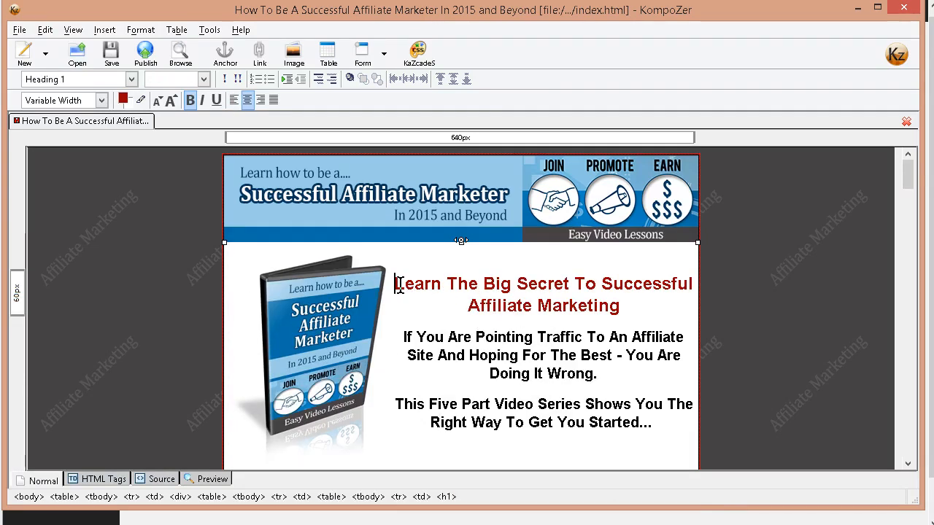
{"action": "left_click_drag", "start_coordinate": [398, 284], "coordinate": [610, 312]}
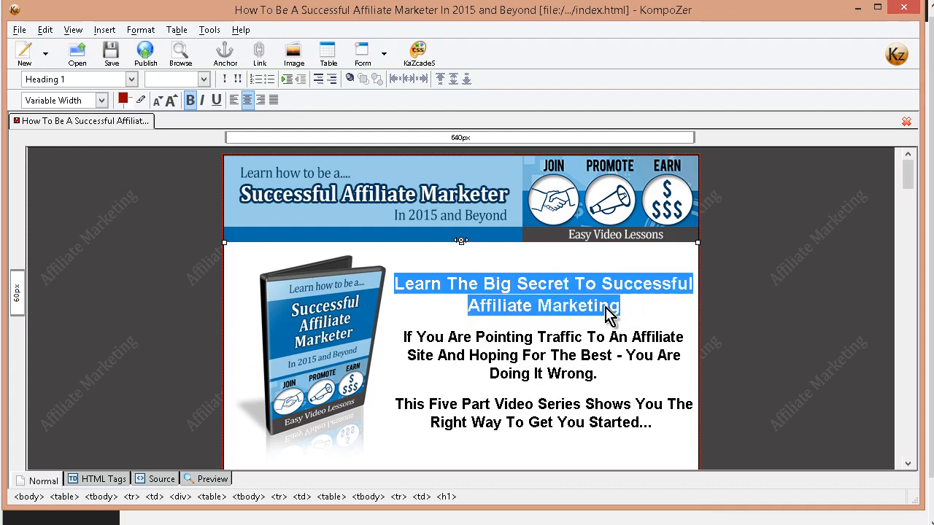
{"action": "right_click", "coordinate": [609, 312]}
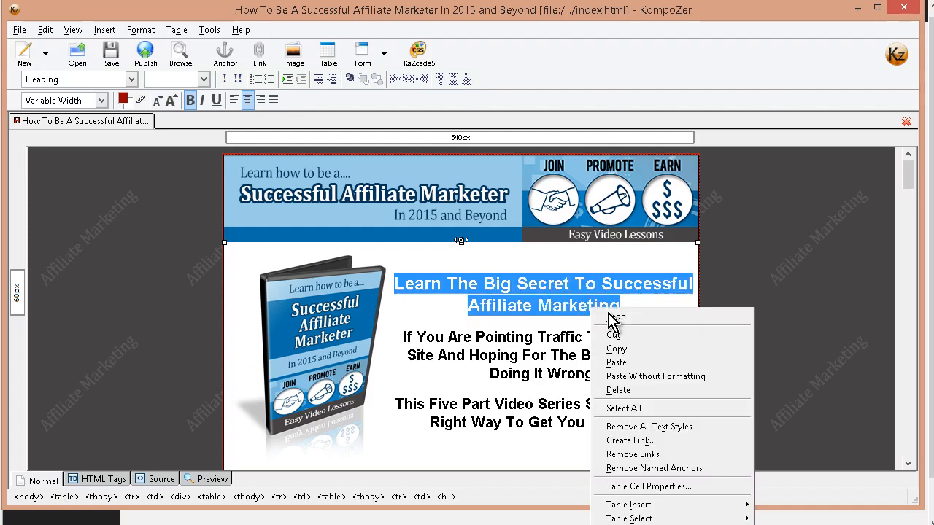
{"action": "left_click", "coordinate": [656, 349]}
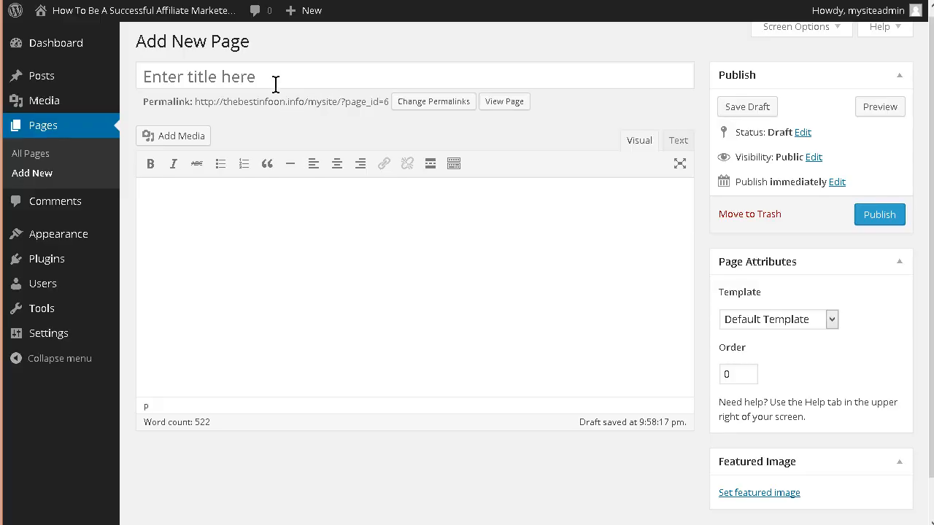
{"action": "left_click", "coordinate": [277, 76]}
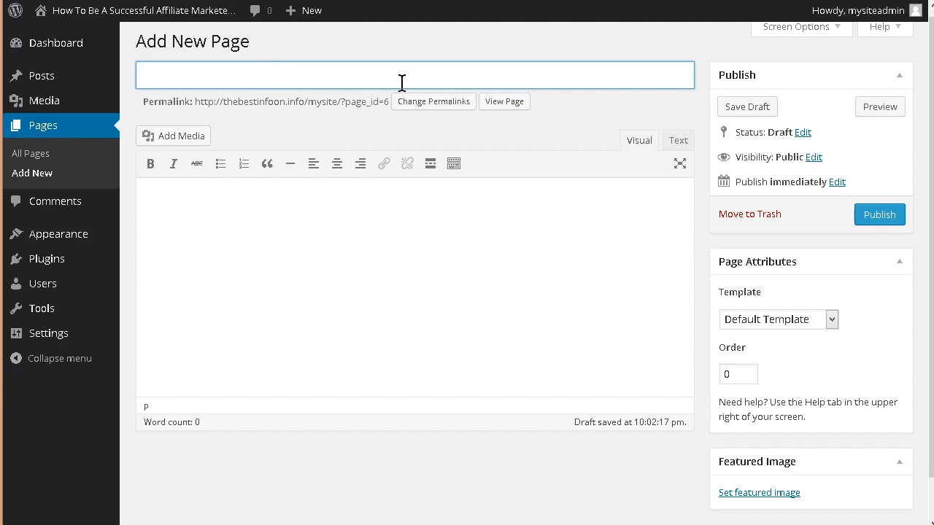
Paste the copied heading into the page title between <center></center> tags
{"action": "type", "text": "<center></center>"}
{"action": "key", "text": "Left"}
{"action": "key", "text": "Left"}
{"action": "key", "text": "Left"}
{"action": "key", "text": "Left"}
{"action": "key", "text": "Left"}
{"action": "key", "text": "Left"}
{"action": "key", "text": "Left"}
{"action": "key", "text": "Left"}
{"action": "key", "text": "Left"}
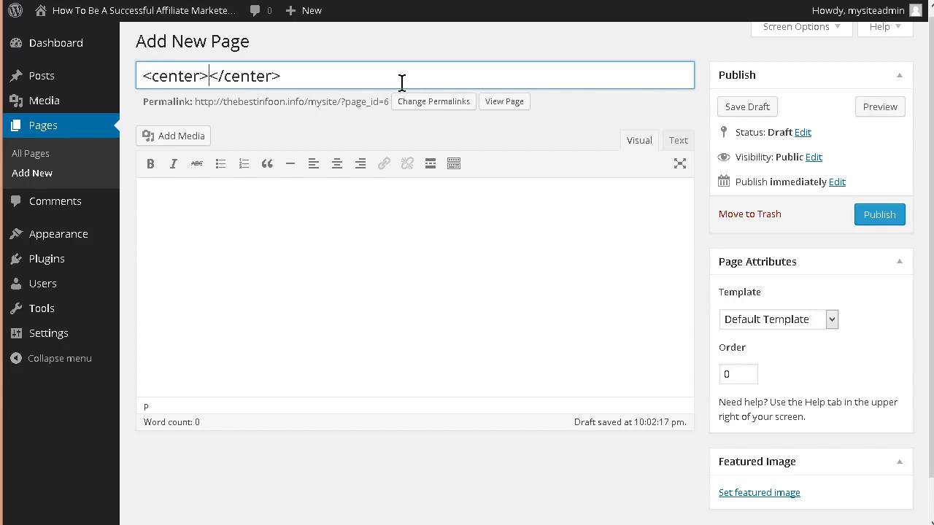
{"action": "key", "text": "ctrl+v"}
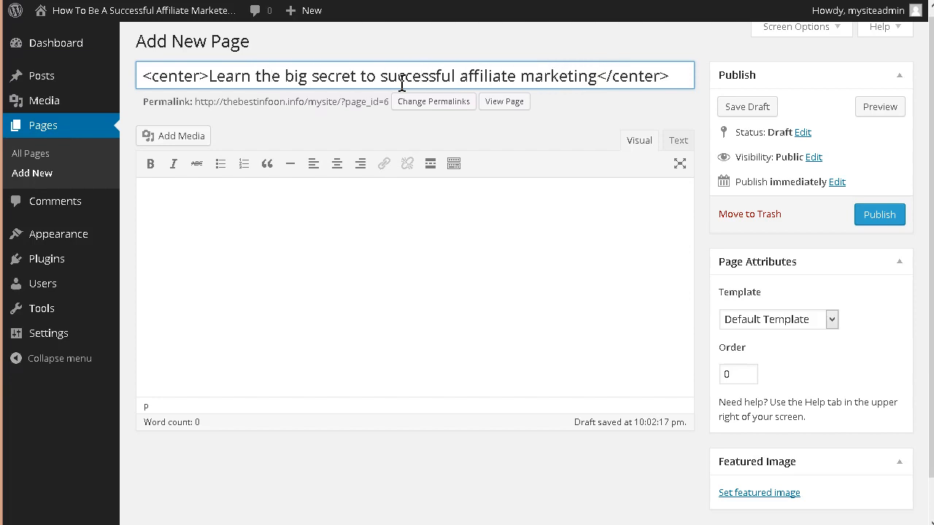
Capitalise The, Big, Secret, To, Successful, Affiliate and Marketing in the title
{"action": "key", "text": "Delete"}
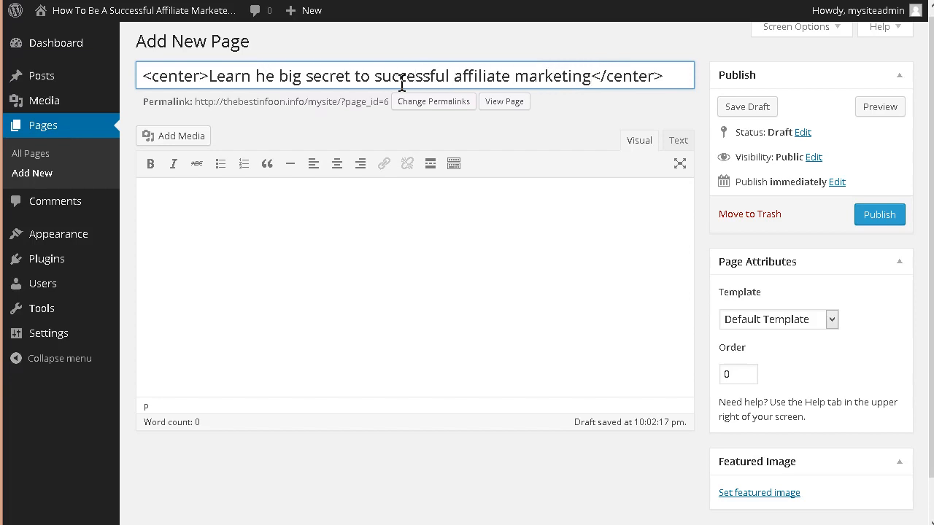
{"action": "type", "text": "T"}
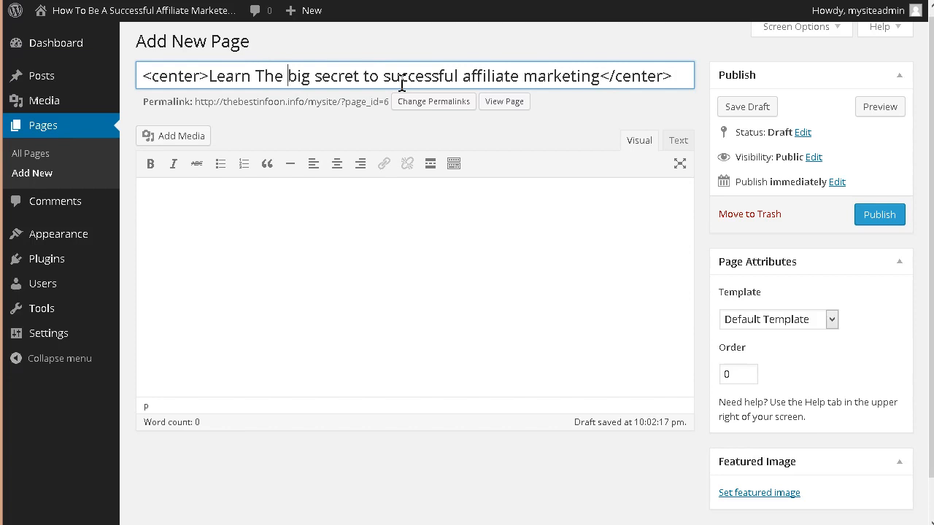
{"action": "key", "text": "Delete"}
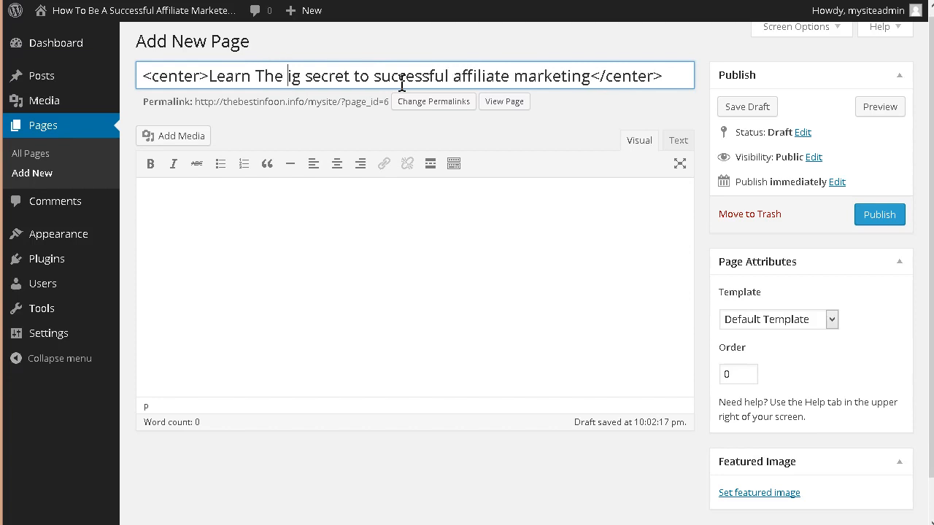
{"action": "type", "text": "B"}
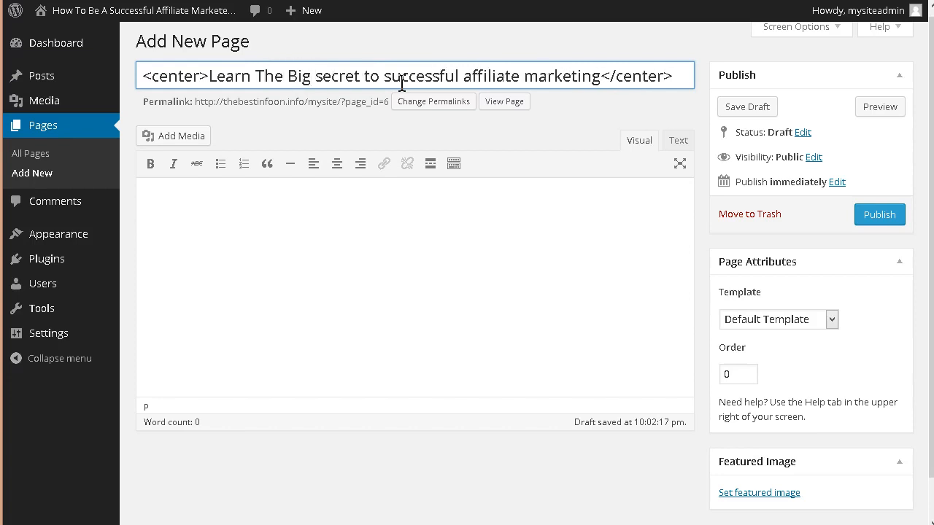
{"action": "key", "text": "Delete"}
{"action": "type", "text": "S"}
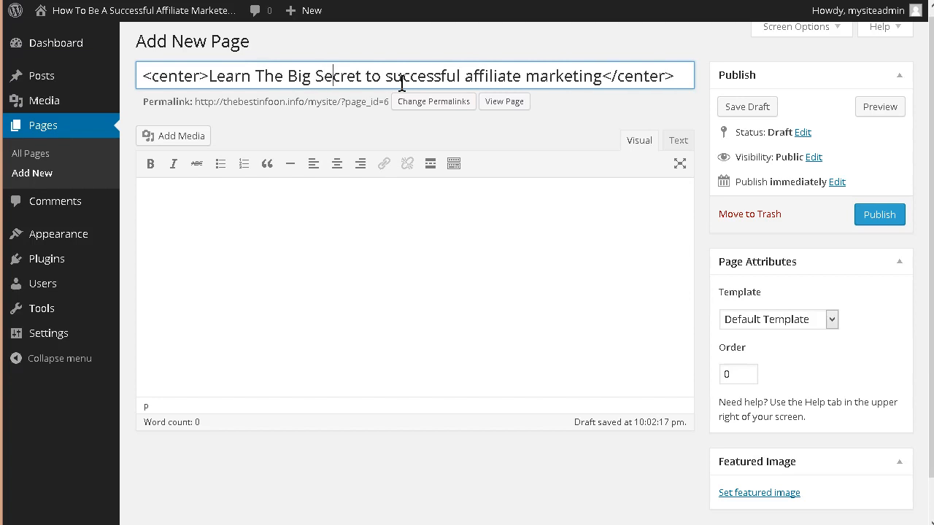
{"action": "key", "text": "Delete"}
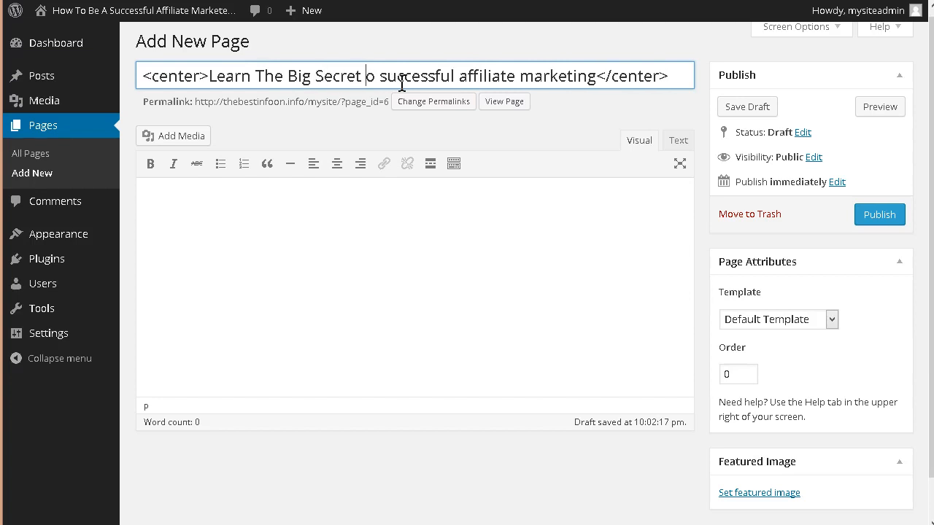
{"action": "type", "text": "T"}
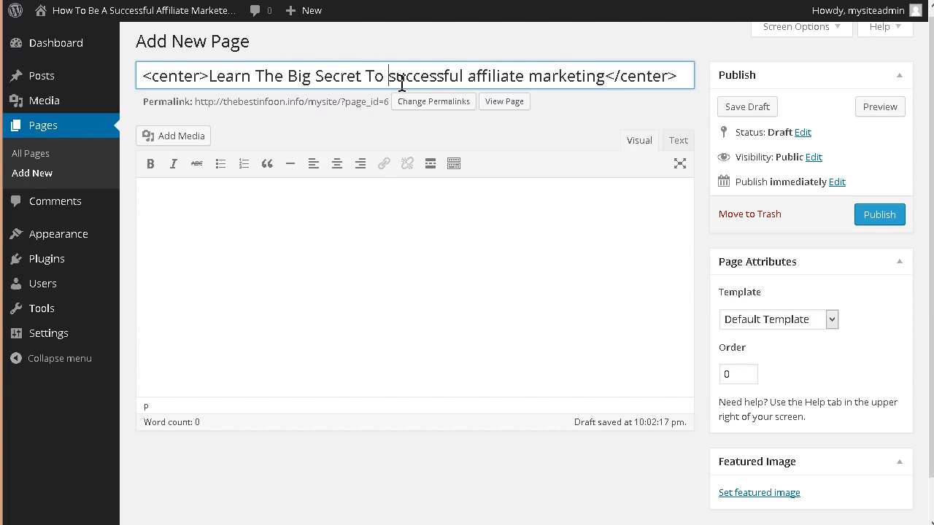
{"action": "key", "text": "Delete"}
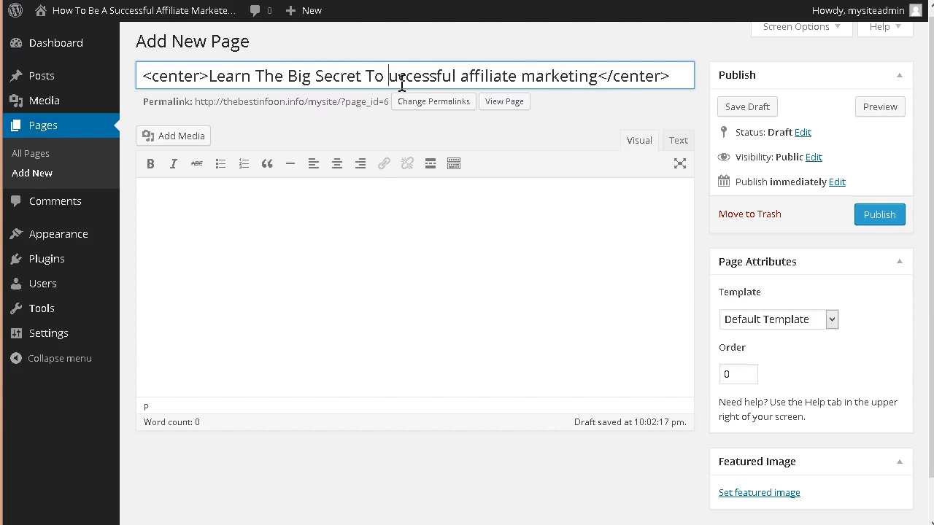
{"action": "type", "text": "S"}
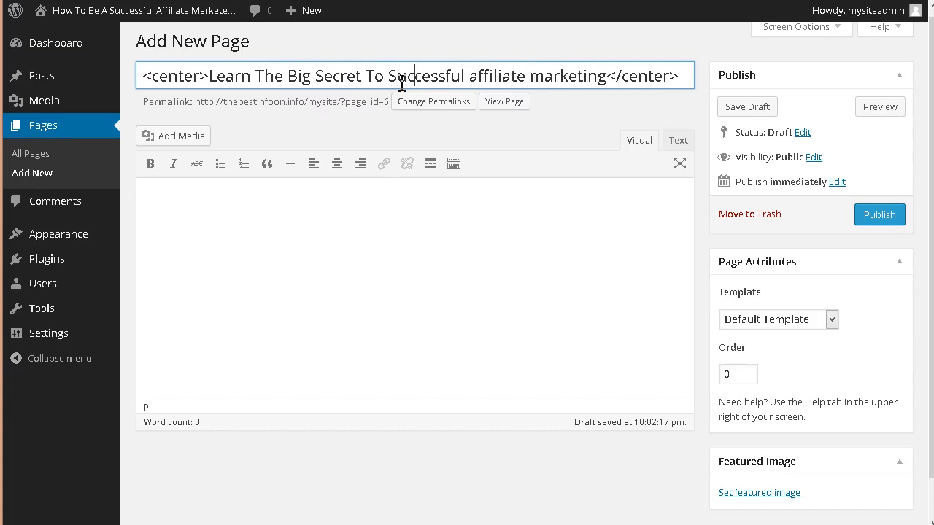
{"action": "key", "text": "Delete"}
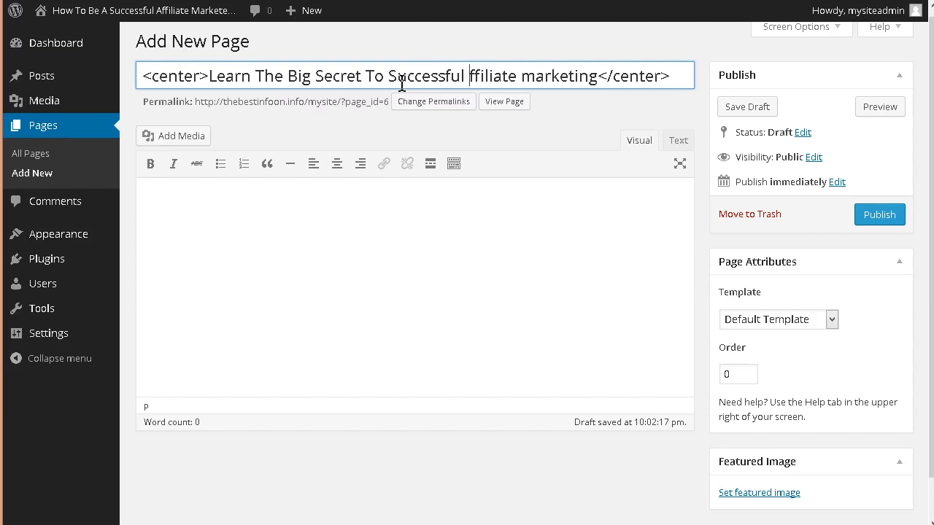
{"action": "type", "text": "A"}
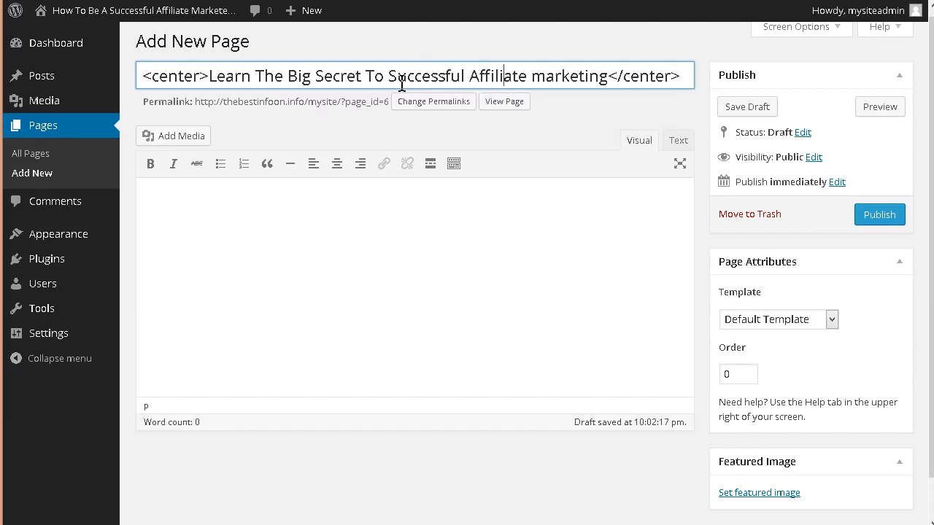
{"action": "key", "text": "Delete"}
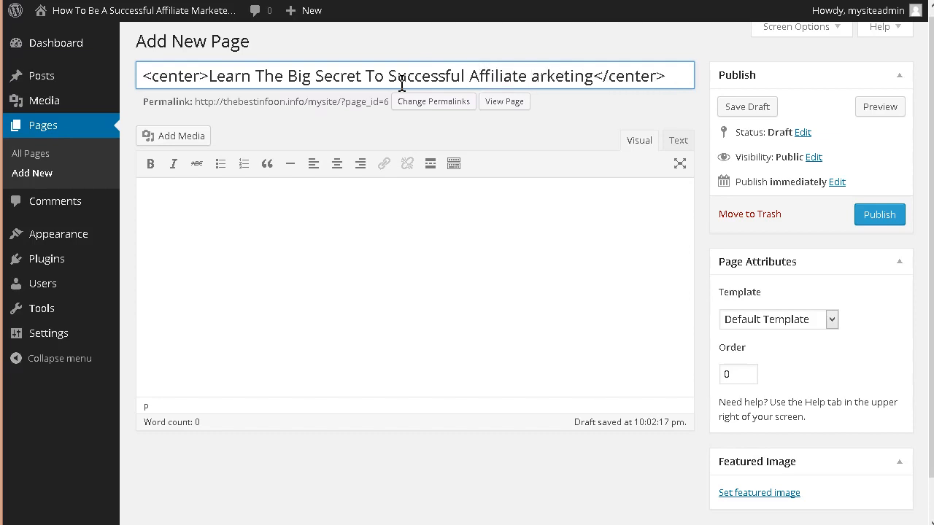
{"action": "type", "text": "M"}
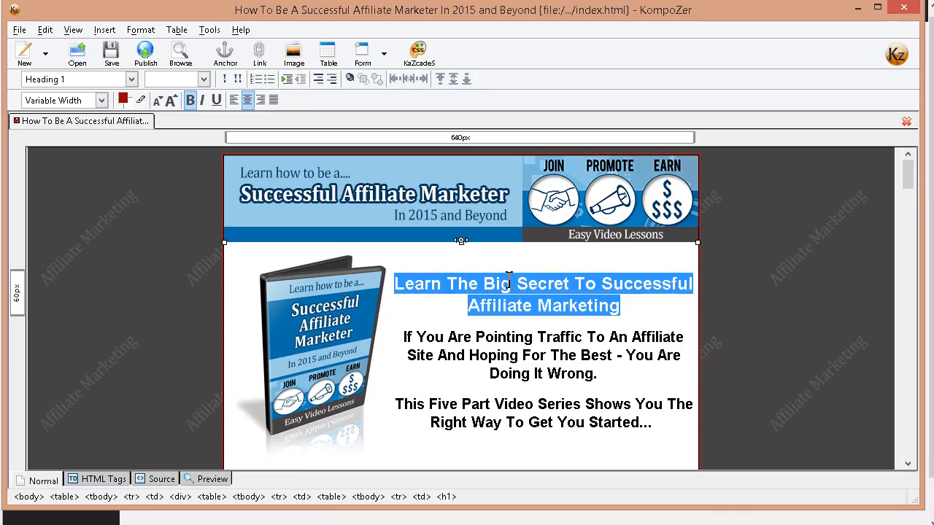
Copy KompoZer's two bold Heading 2 intro paragraphs and switch back to the browser
{"action": "left_click", "coordinate": [523, 285]}
{"action": "scroll", "coordinate": [572, 431], "scroll_direction": "down", "scroll_amount": 1}
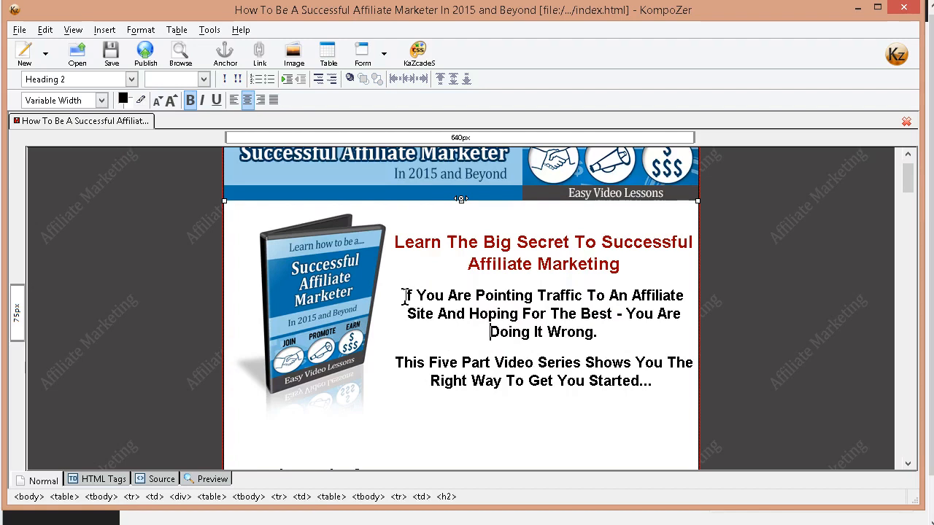
{"action": "left_click_drag", "start_coordinate": [405, 297], "coordinate": [677, 389]}
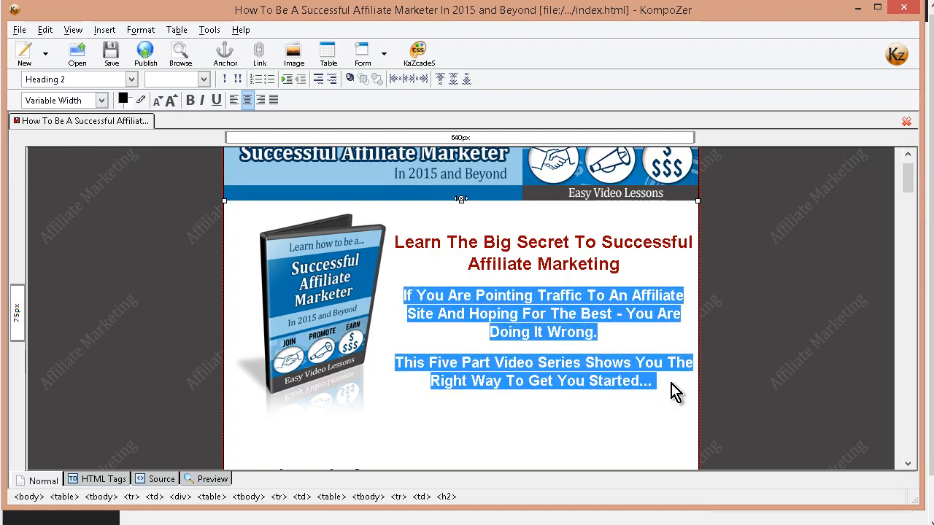
{"action": "right_click", "coordinate": [542, 313]}
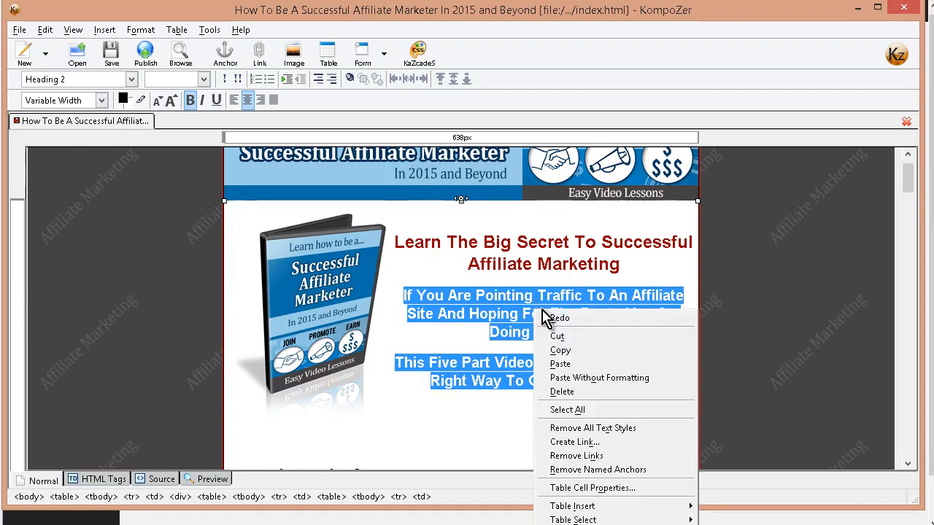
{"action": "left_click", "coordinate": [591, 356]}
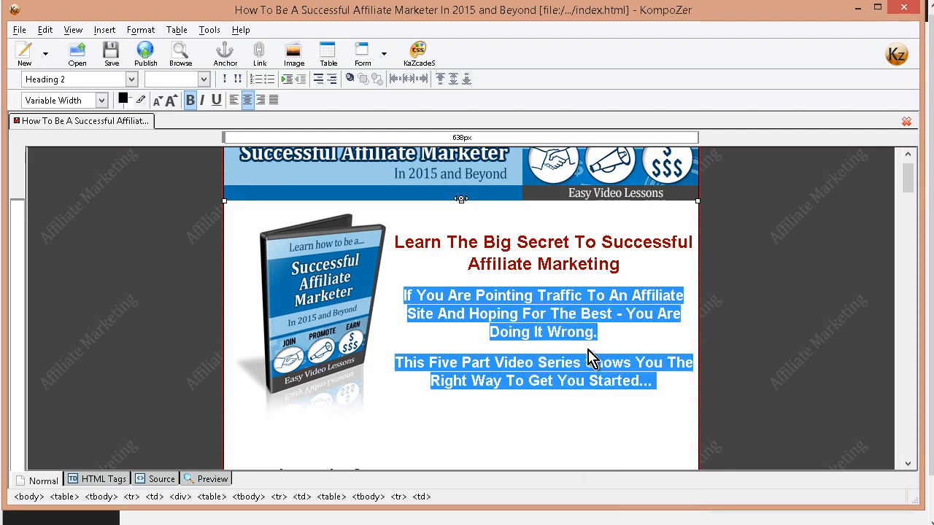
{"action": "key", "text": "alt+Tab"}
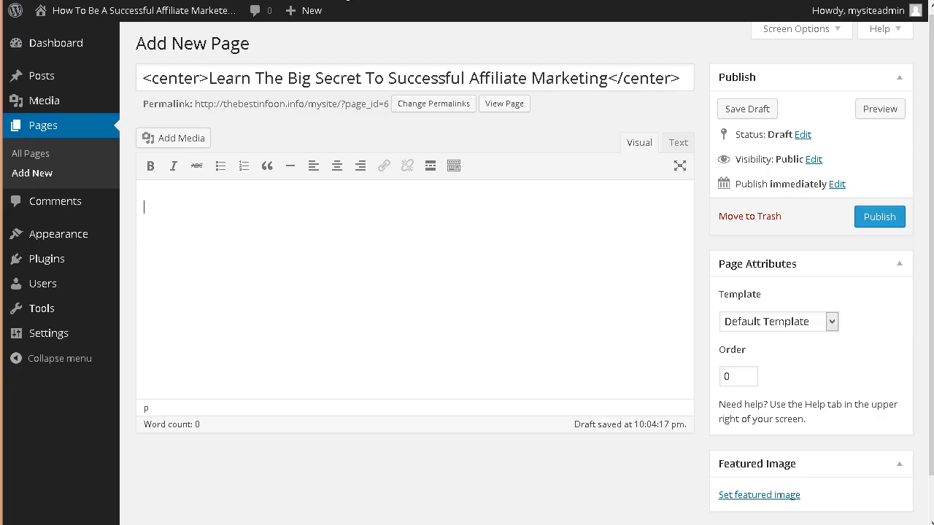
Paste the two intro paragraphs into the empty page body
{"action": "left_click", "coordinate": [636, 143]}
{"action": "right_click", "coordinate": [216, 218]}
{"action": "left_click", "coordinate": [298, 289]}
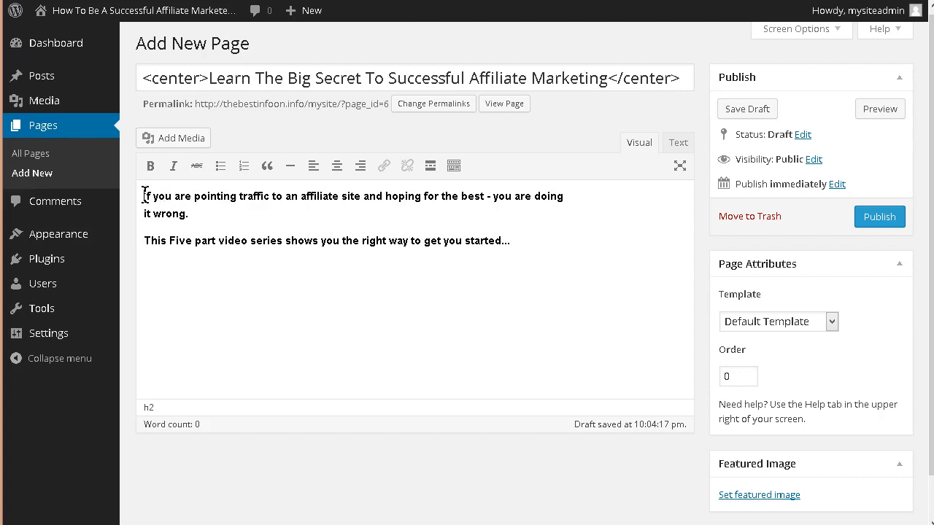
Centre the pasted intro paragraphs and preview the draft
{"action": "left_click_drag", "start_coordinate": [144, 196], "coordinate": [547, 244]}
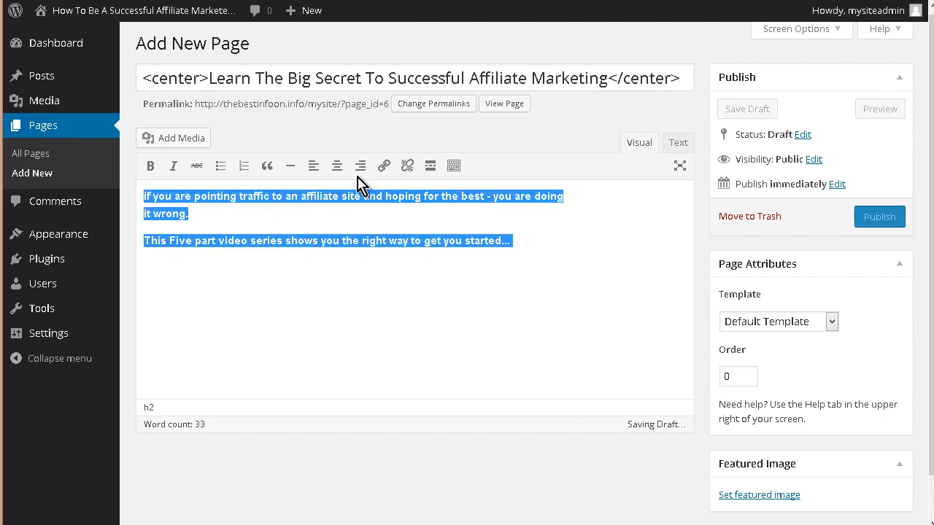
{"action": "left_click", "coordinate": [453, 167]}
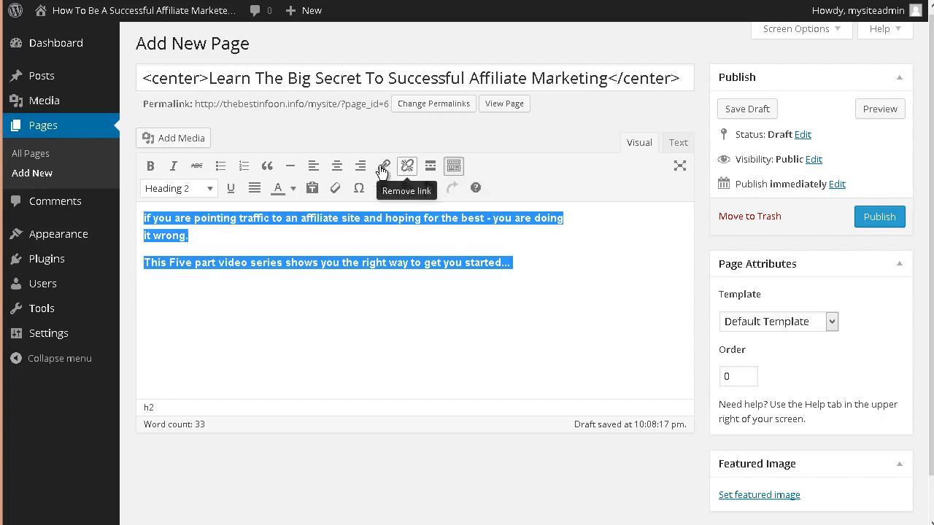
{"action": "left_click", "coordinate": [336, 167]}
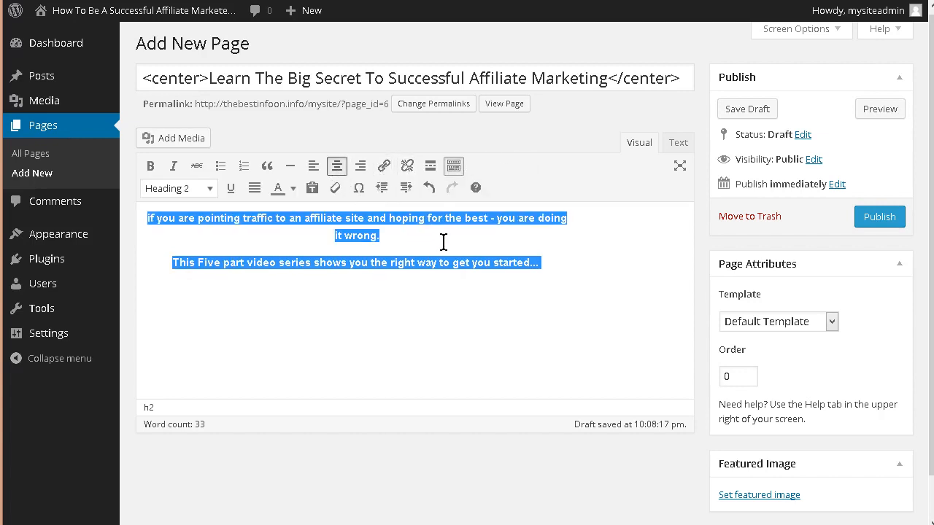
{"action": "left_click", "coordinate": [396, 239]}
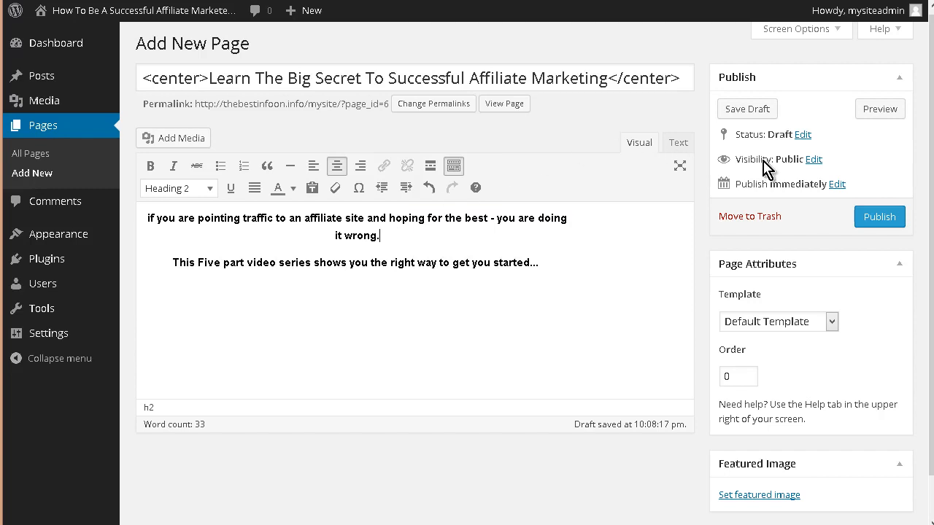
{"action": "left_click", "coordinate": [878, 110]}
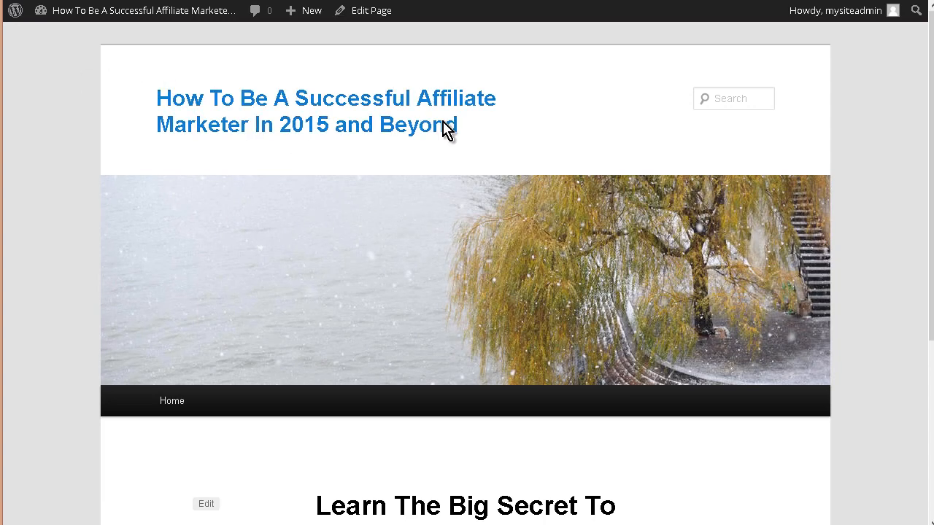
Review the centred title and intro lines in the preview, then return to Edit Page
{"action": "scroll", "coordinate": [493, 199], "scroll_direction": "down", "scroll_amount": 3}
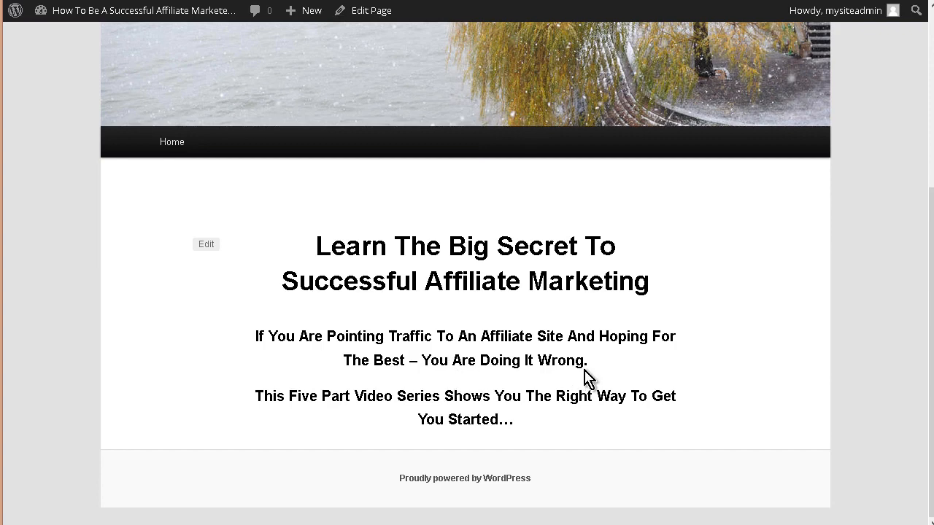
{"action": "scroll", "coordinate": [594, 380], "scroll_direction": "up", "scroll_amount": 4}
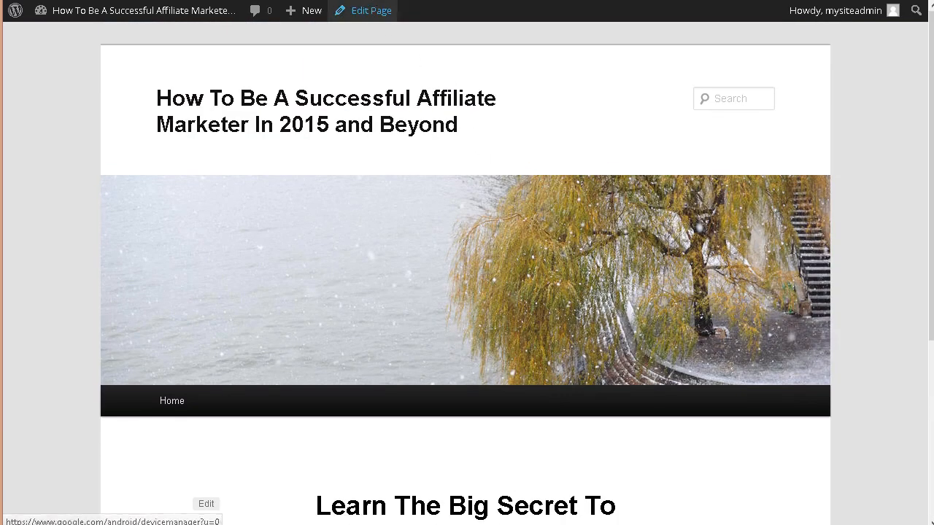
{"action": "left_click", "coordinate": [379, 13]}
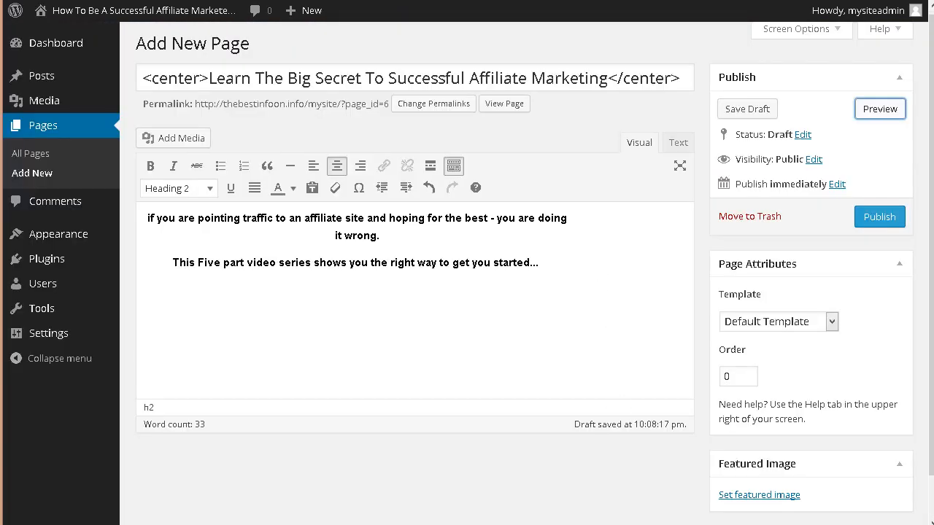
Copy the 'From The Desk Of: xxxxxxx' line from KompoZer and return to WordPress
{"action": "key", "text": "alt+Tab"}
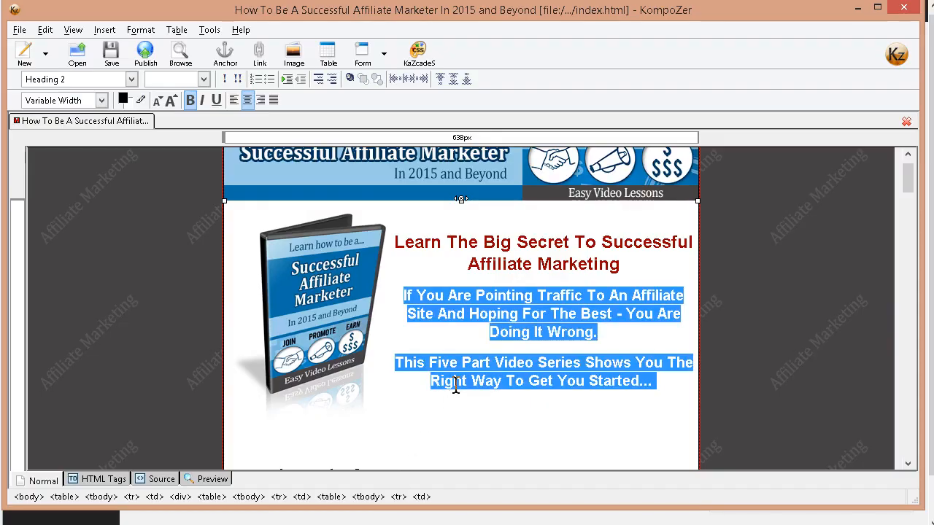
{"action": "scroll", "coordinate": [456, 387], "scroll_direction": "down", "scroll_amount": 4}
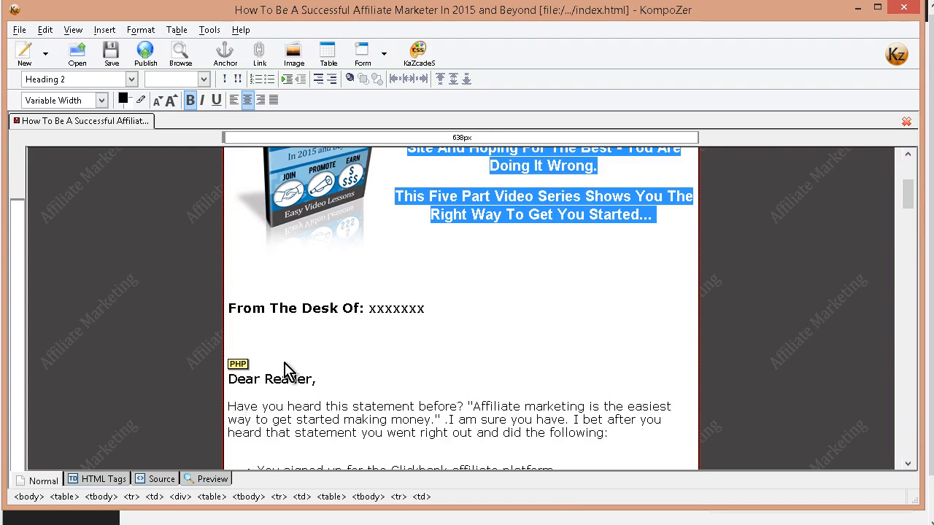
{"action": "left_click", "coordinate": [229, 308]}
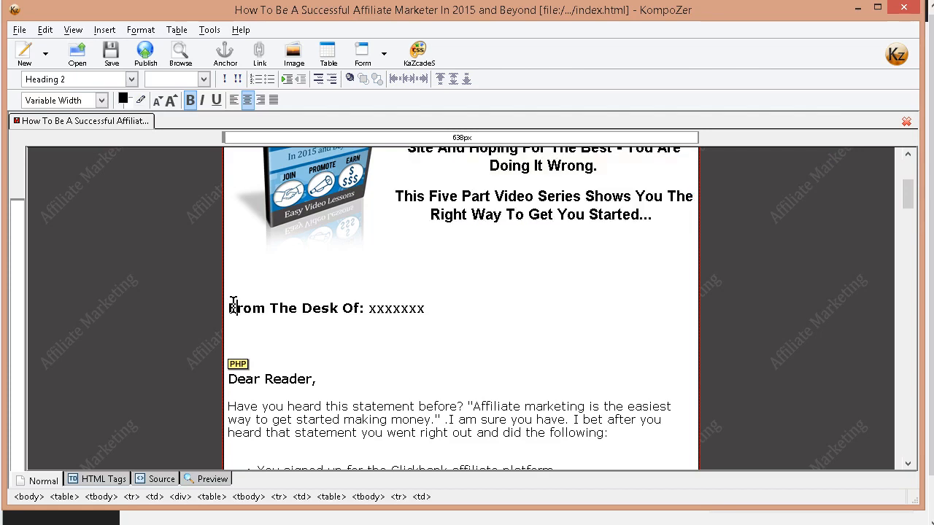
{"action": "left_click_drag", "start_coordinate": [230, 307], "coordinate": [444, 315]}
{"action": "right_click", "coordinate": [406, 308]}
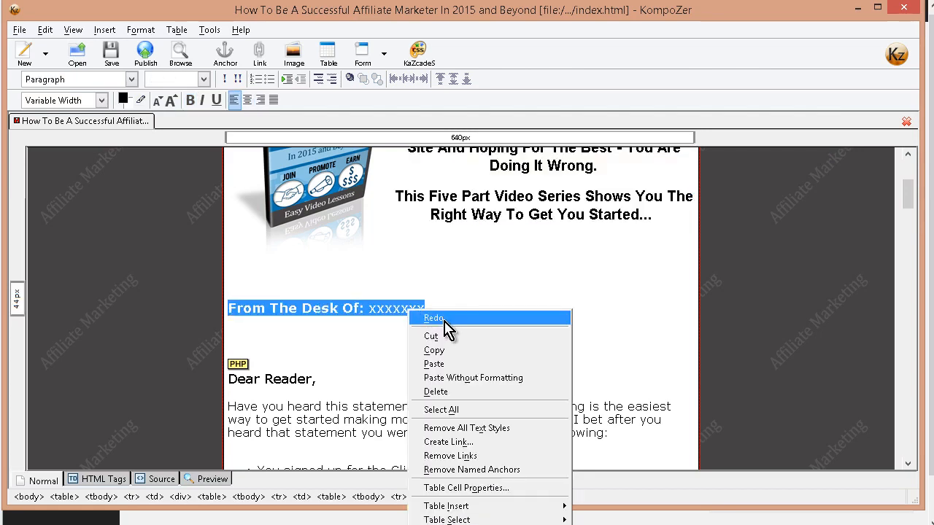
{"action": "left_click", "coordinate": [459, 352]}
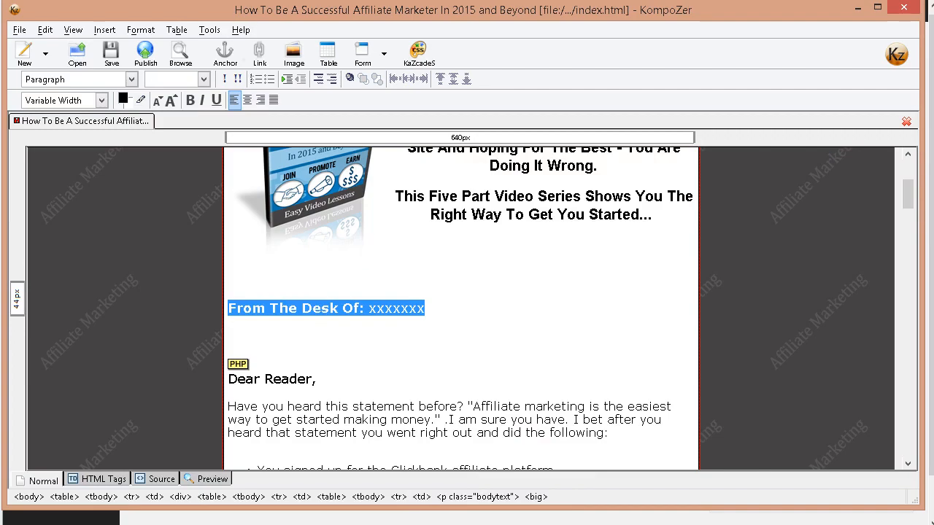
{"action": "key", "text": "alt+Tab"}
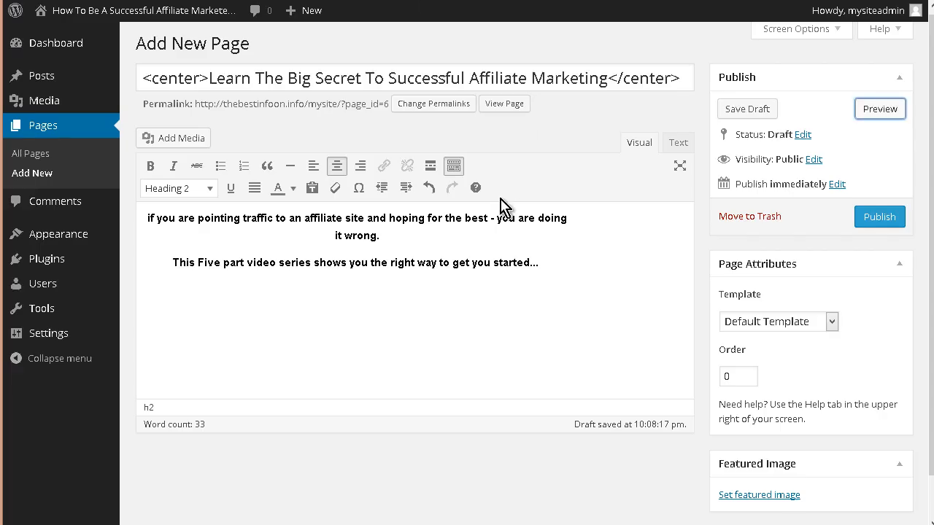
Paste 'From The Desk Of: xxxxxxx' as a new paragraph under the intro, then return to KompoZer
{"action": "left_click", "coordinate": [193, 310]}
{"action": "key", "text": "Return"}
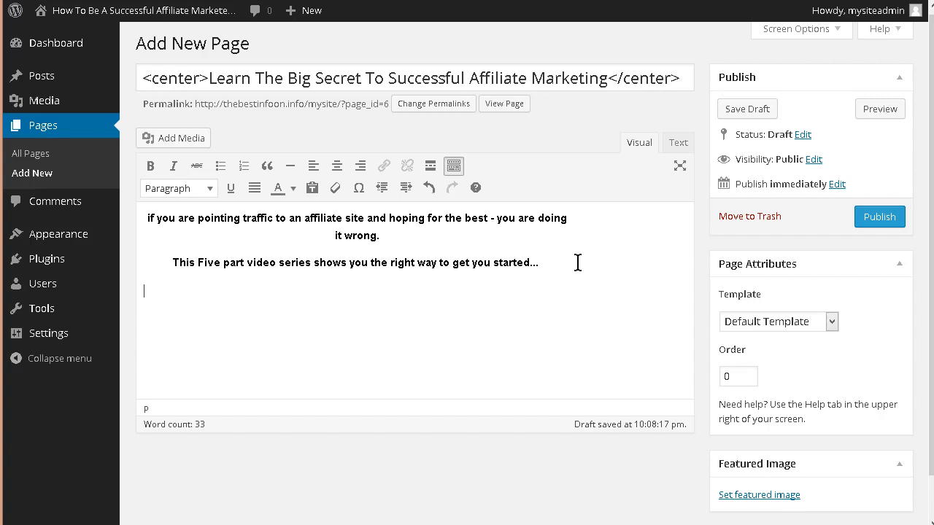
{"action": "key", "text": "ctrl+v"}
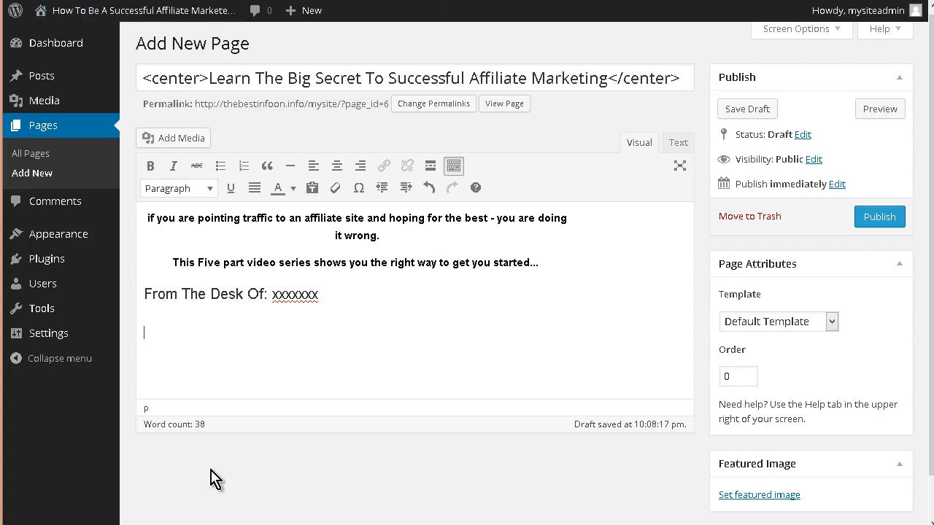
{"action": "left_click", "coordinate": [364, 524]}
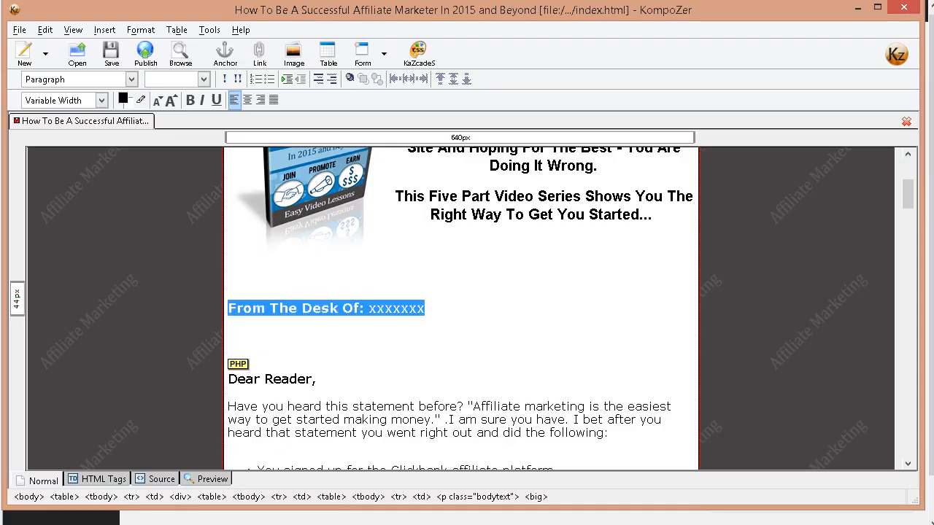
Restore the accidentally deleted PHP marker above Dear Reader
{"action": "scroll", "coordinate": [356, 417], "scroll_direction": "down", "scroll_amount": 2}
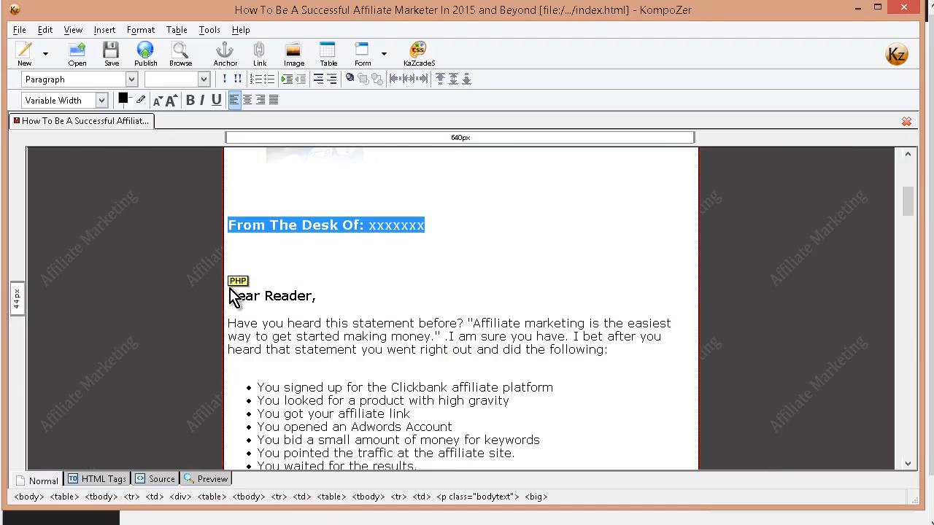
{"action": "left_click_drag", "start_coordinate": [231, 285], "coordinate": [312, 293]}
{"action": "key", "text": "Delete"}
{"action": "right_click", "coordinate": [303, 245]}
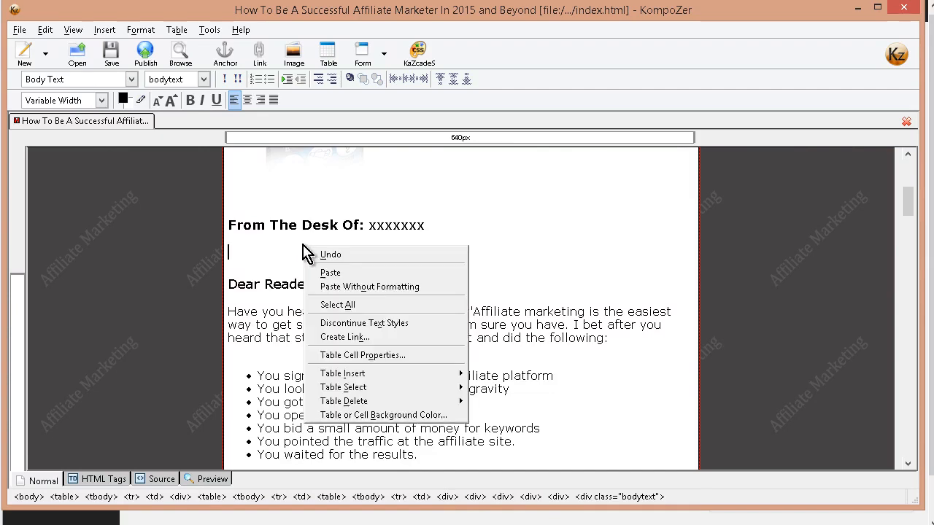
{"action": "left_click", "coordinate": [341, 271]}
Copy the sales letter body from Dear Reader through the Clickbank products heading
{"action": "scroll", "coordinate": [359, 263], "scroll_direction": "down", "scroll_amount": 1}
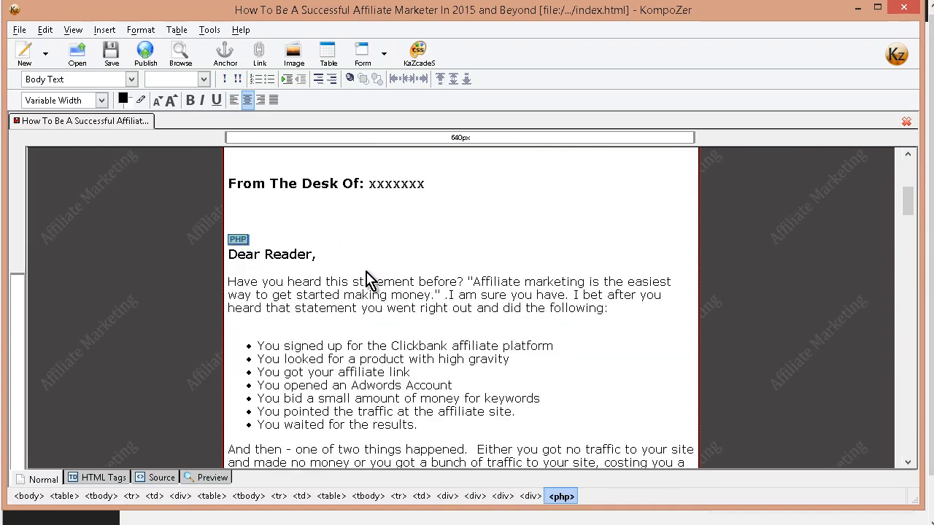
{"action": "left_click", "coordinate": [352, 281]}
{"action": "left_click_drag", "start_coordinate": [228, 255], "coordinate": [553, 385]}
{"action": "scroll", "coordinate": [338, 279], "scroll_direction": "down", "scroll_amount": 5}
{"action": "scroll", "coordinate": [350, 308], "scroll_direction": "down", "scroll_amount": 3}
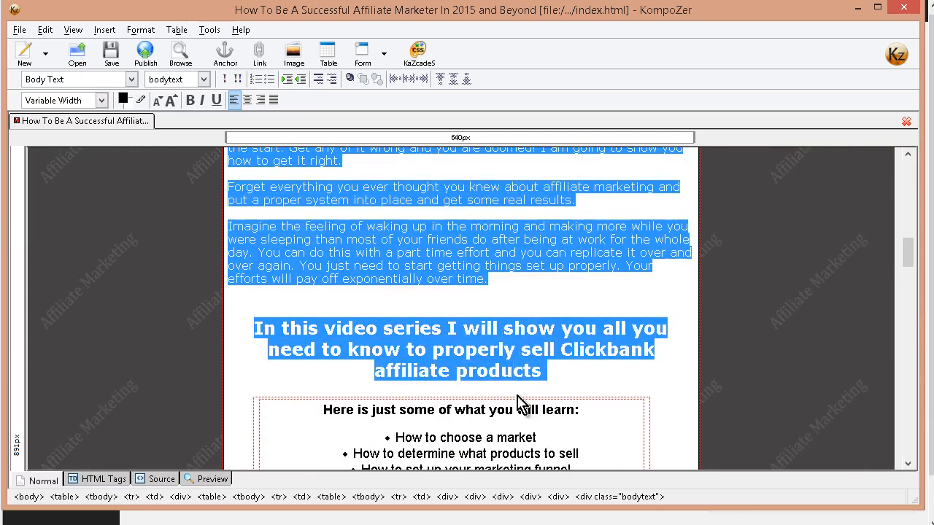
{"action": "right_click", "coordinate": [482, 357]}
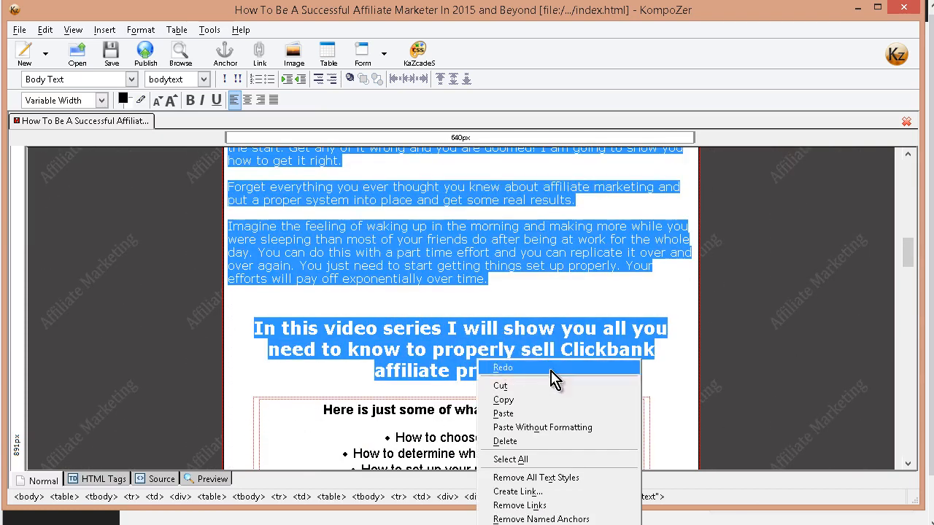
{"action": "left_click", "coordinate": [503, 399]}
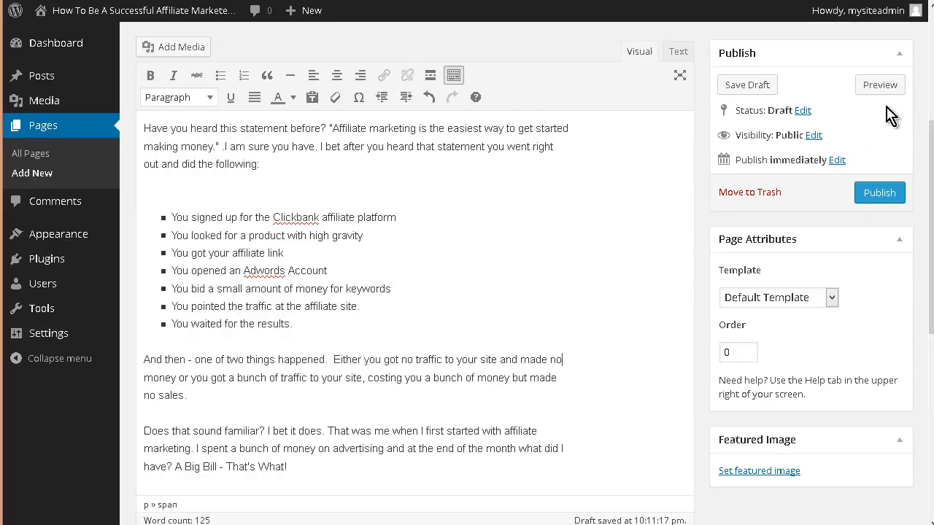
Preview the updated page and scroll through its letter body
{"action": "left_click", "coordinate": [880, 86]}
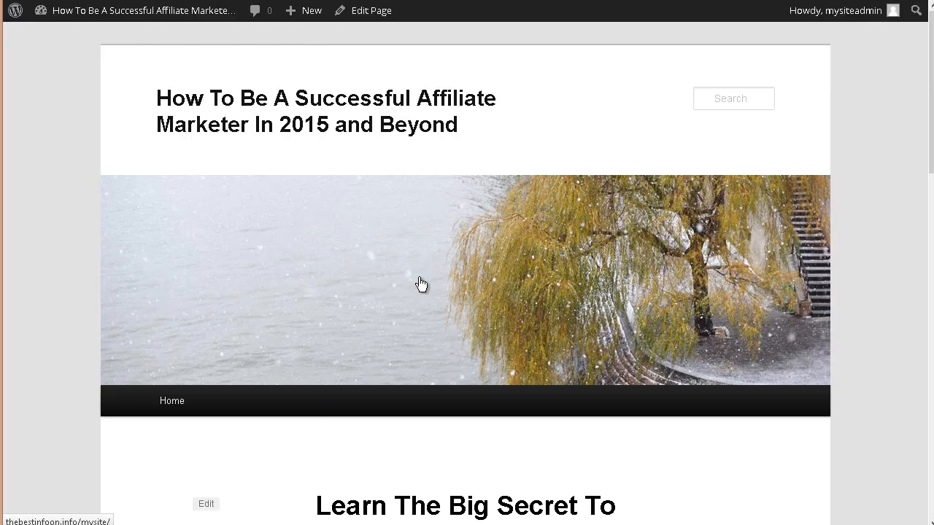
{"action": "scroll", "coordinate": [504, 281], "scroll_direction": "down", "scroll_amount": 8}
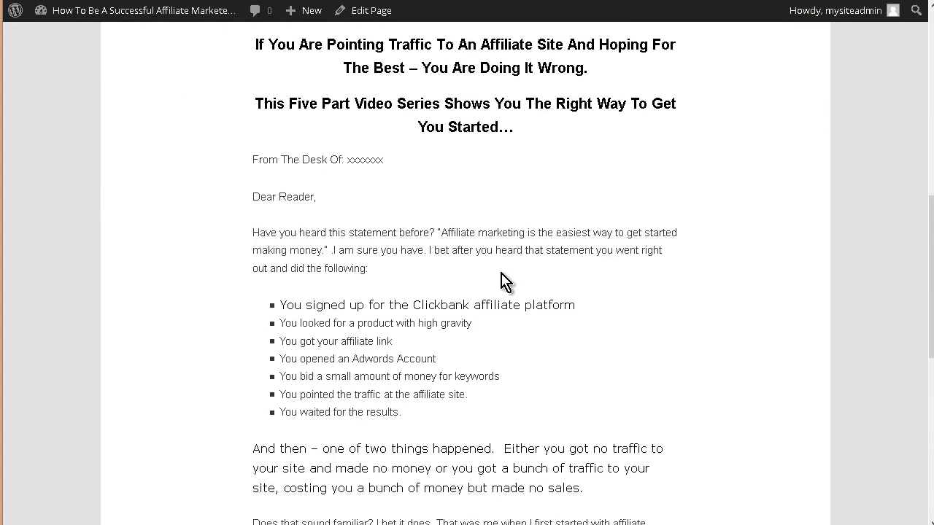
{"action": "scroll", "coordinate": [504, 282], "scroll_direction": "down", "scroll_amount": 7}
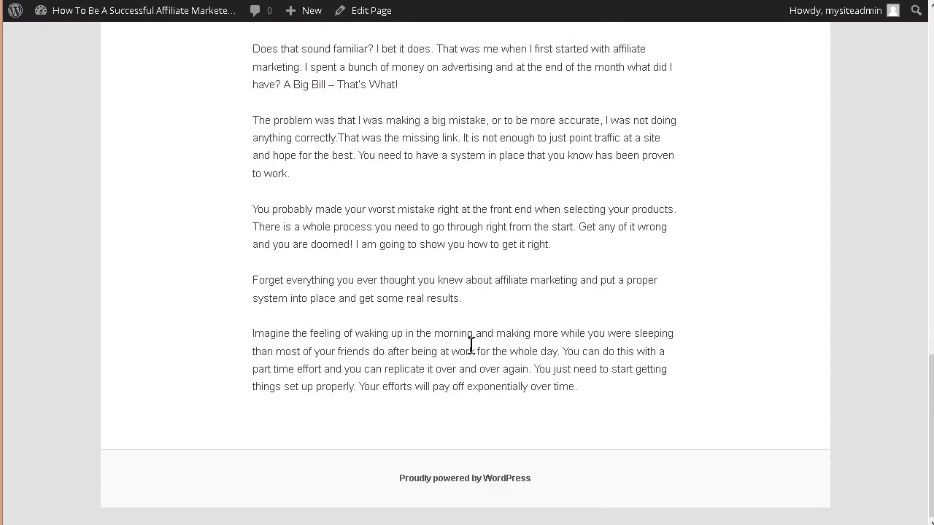
{"action": "scroll", "coordinate": [558, 387], "scroll_direction": "up", "scroll_amount": 15}
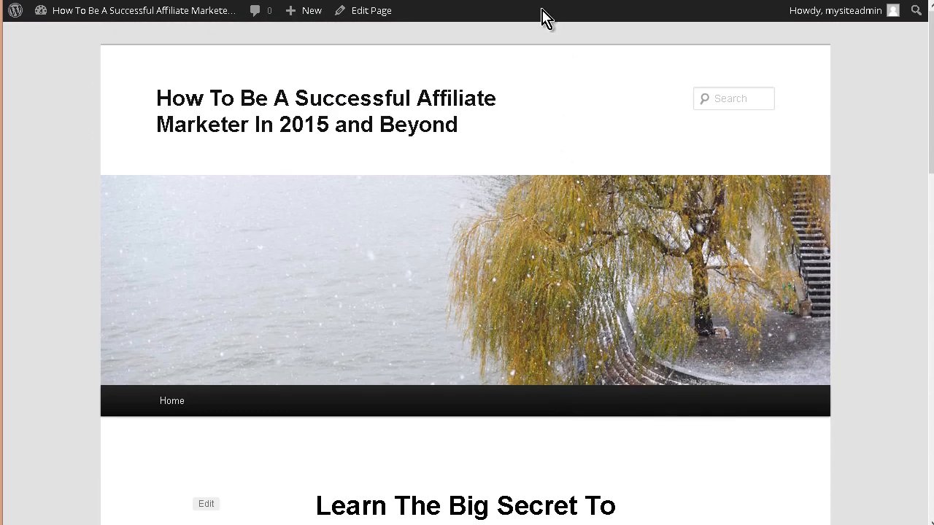
Close the preview to return to the editor, then switch back to KompoZer's old sales page
{"action": "left_click", "coordinate": [549, 1]}
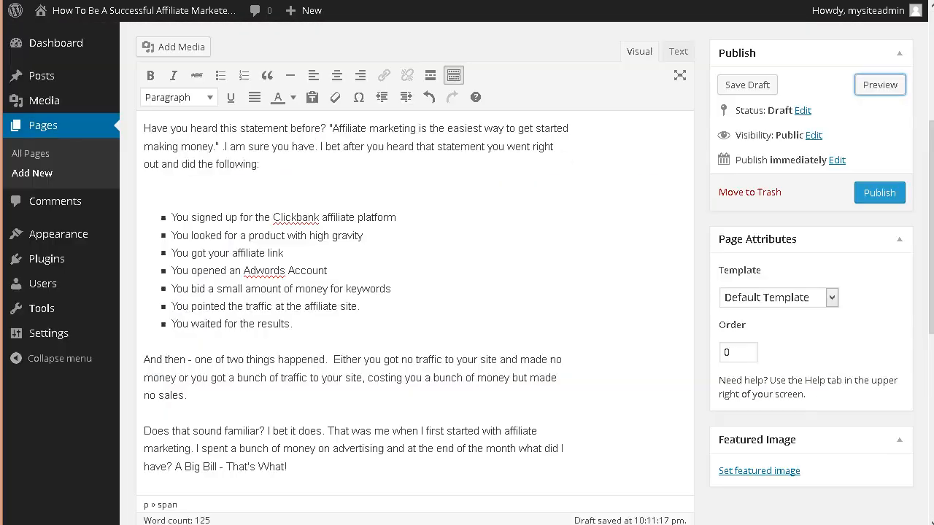
{"action": "scroll", "coordinate": [543, 204], "scroll_direction": "down", "scroll_amount": 5}
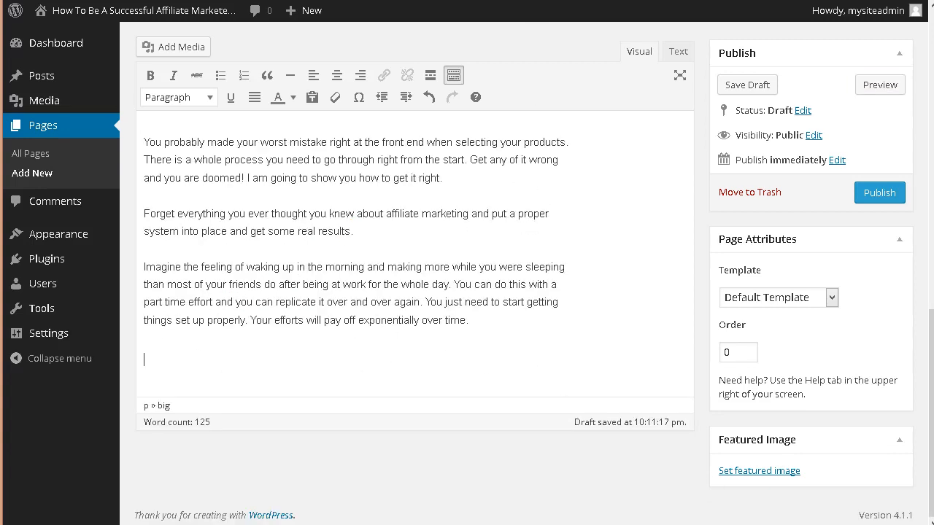
{"action": "key", "text": "alt+Tab"}
{"action": "scroll", "coordinate": [369, 300], "scroll_direction": "down", "scroll_amount": 5}
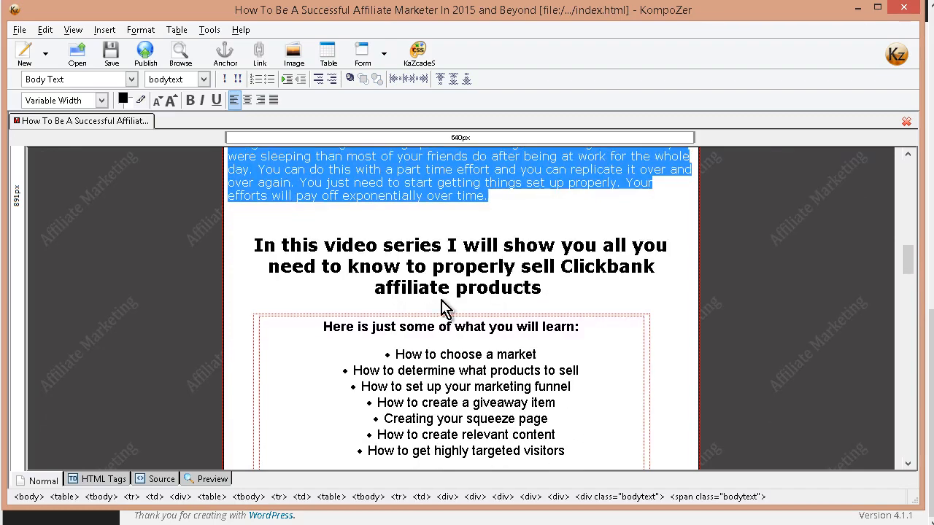
Clear the earlier selection and scroll through the old sales page's lower sections
{"action": "left_click", "coordinate": [458, 288]}
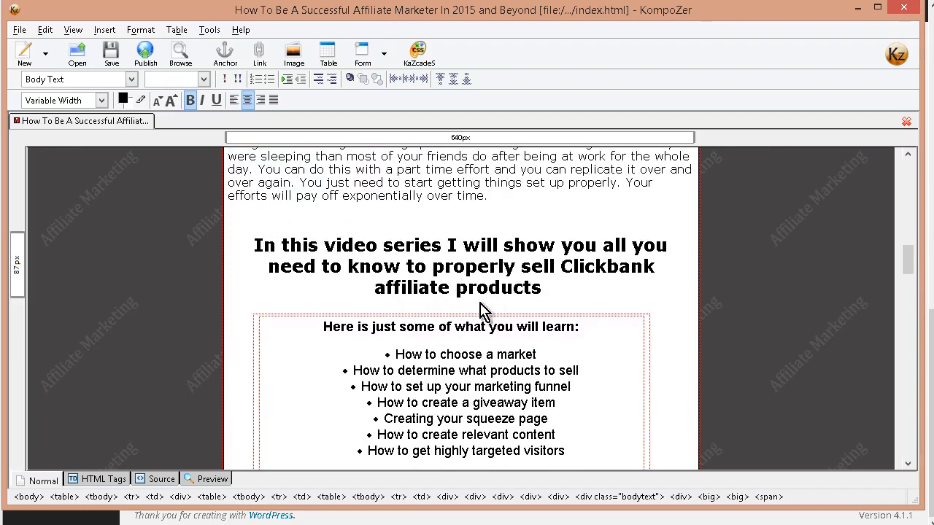
{"action": "scroll", "coordinate": [478, 303], "scroll_direction": "down", "scroll_amount": 9}
{"action": "scroll", "coordinate": [474, 295], "scroll_direction": "down", "scroll_amount": 12}
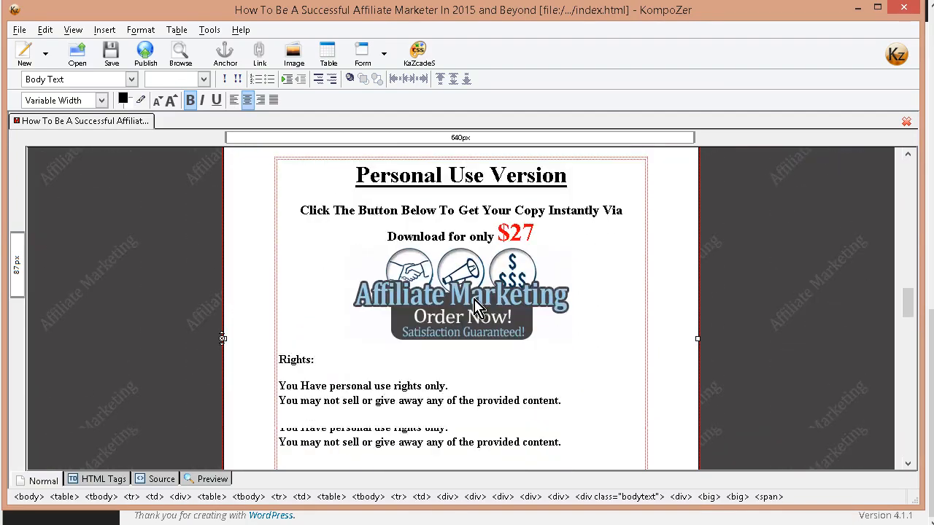
{"action": "scroll", "coordinate": [474, 310], "scroll_direction": "down", "scroll_amount": 10}
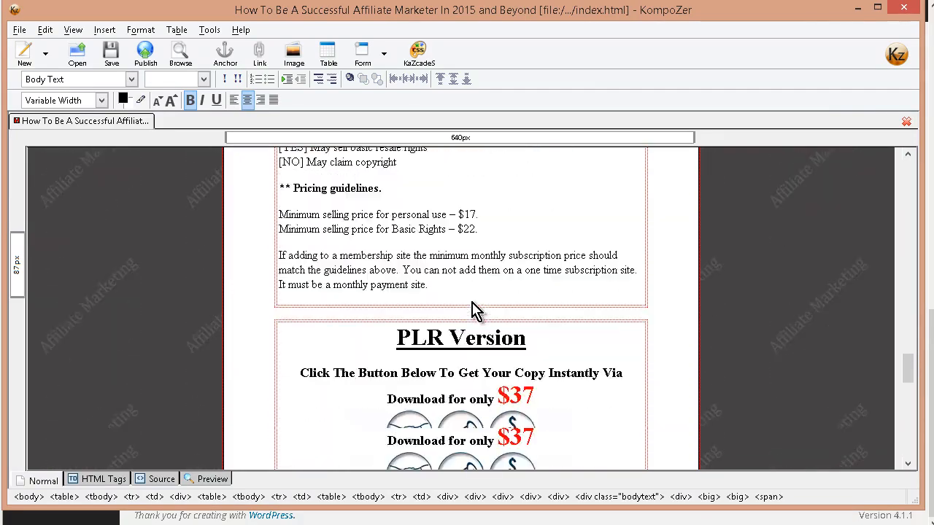
{"action": "scroll", "coordinate": [477, 310], "scroll_direction": "down", "scroll_amount": 6}
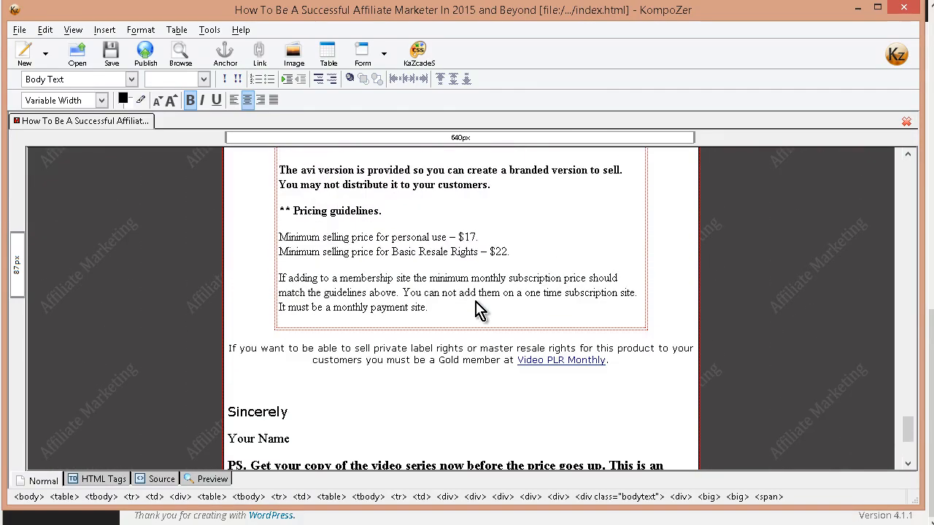
{"action": "scroll", "coordinate": [478, 310], "scroll_direction": "down", "scroll_amount": 2}
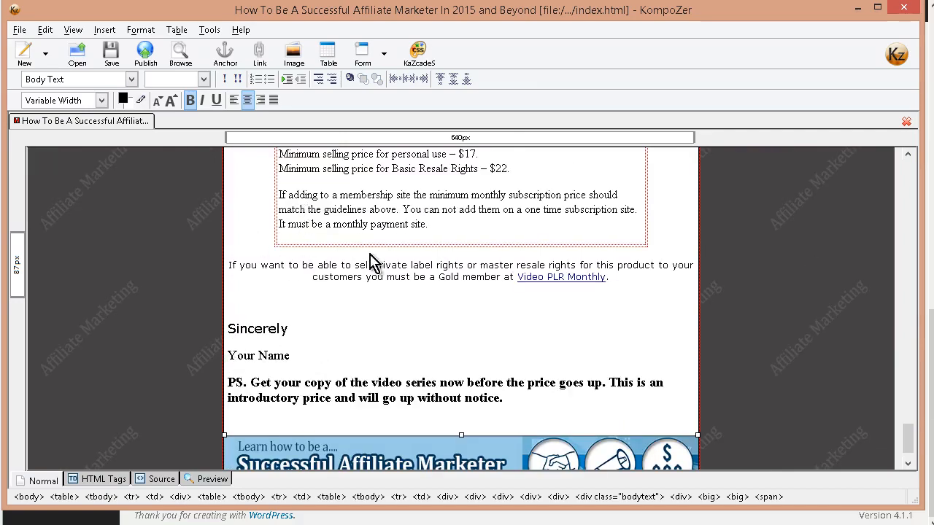
{"action": "scroll", "coordinate": [430, 266], "scroll_direction": "up", "scroll_amount": 10}
{"action": "scroll", "coordinate": [441, 281], "scroll_direction": "up", "scroll_amount": 10}
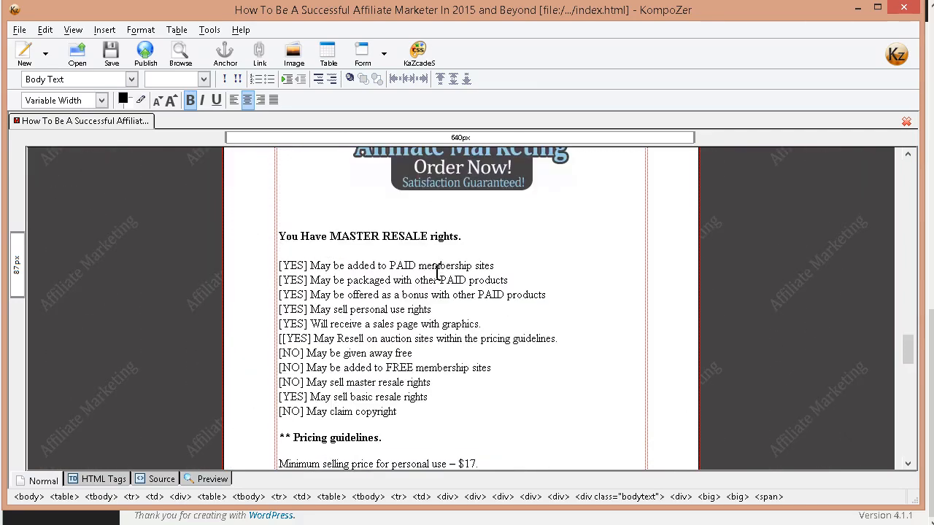
{"action": "scroll", "coordinate": [387, 271], "scroll_direction": "up", "scroll_amount": 6}
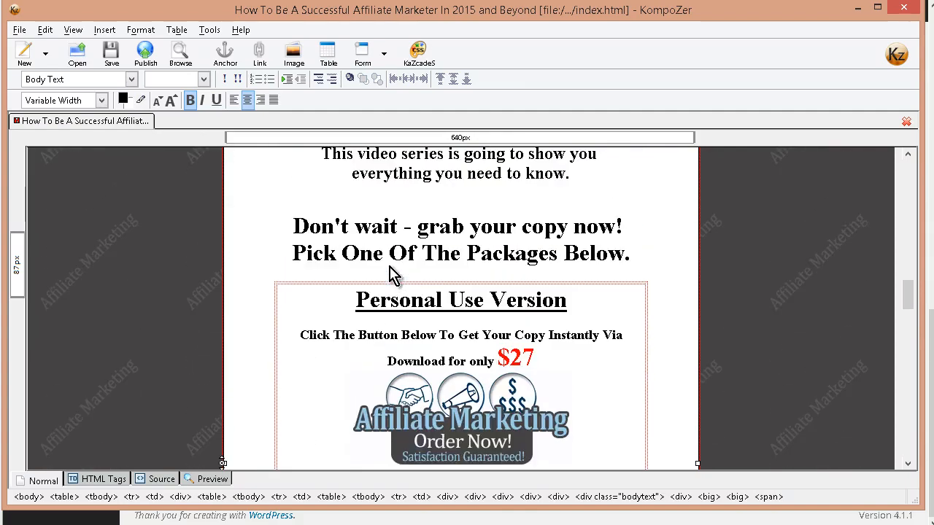
{"action": "scroll", "coordinate": [408, 276], "scroll_direction": "up", "scroll_amount": 2}
{"action": "scroll", "coordinate": [452, 299], "scroll_direction": "up", "scroll_amount": 10}
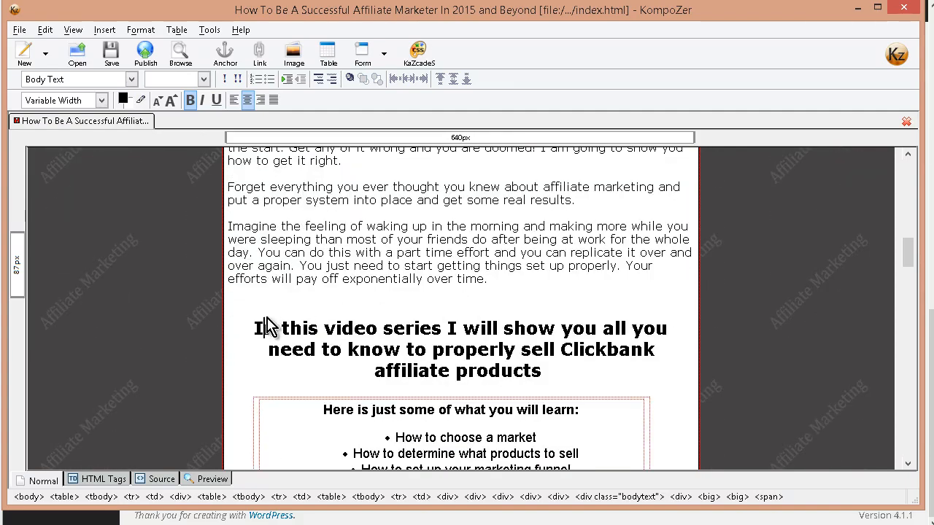
Select the opening words 'In this video' of the heading
{"action": "left_click", "coordinate": [255, 329]}
{"action": "left_click", "coordinate": [377, 328], "text": "shift"}
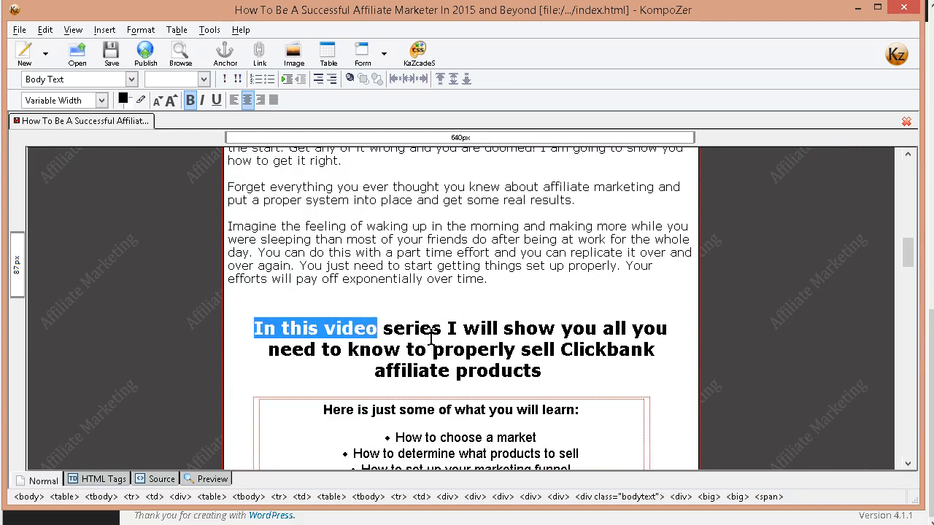
{"action": "scroll", "coordinate": [422, 351], "scroll_direction": "down", "scroll_amount": 1}
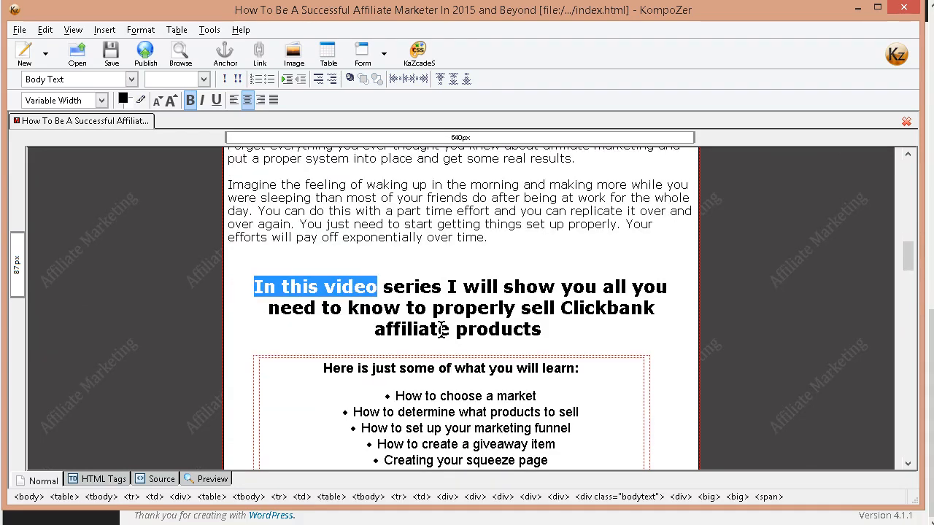
{"action": "left_click", "coordinate": [171, 481]}
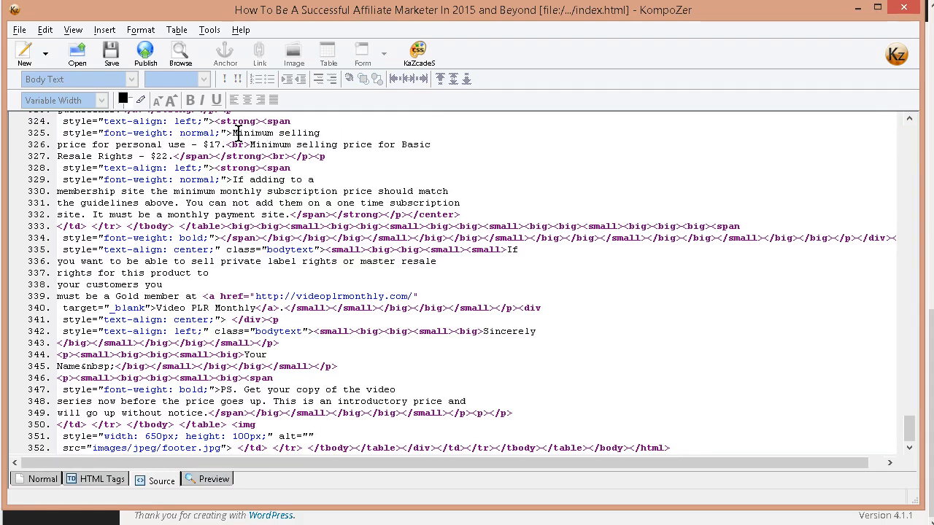
{"action": "scroll", "coordinate": [340, 185], "scroll_direction": "up", "scroll_amount": 2}
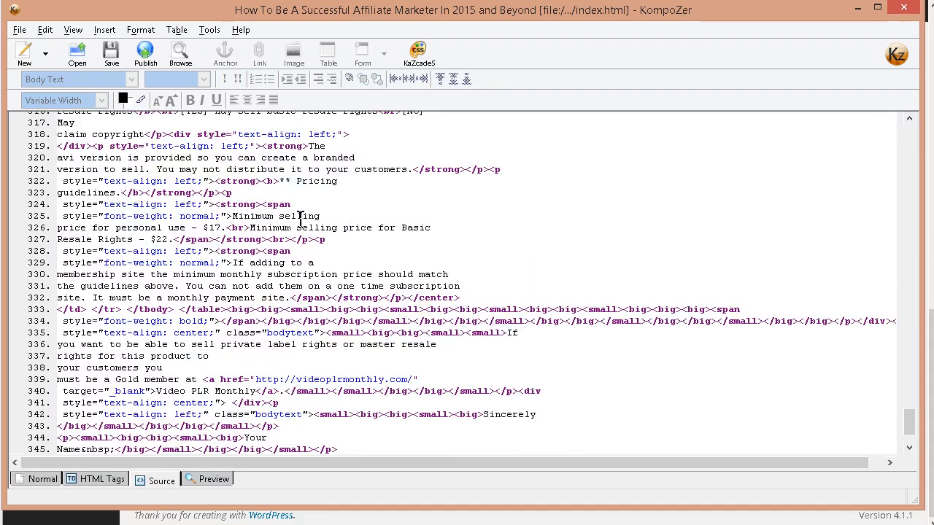
{"action": "scroll", "coordinate": [302, 214], "scroll_direction": "up", "scroll_amount": 1}
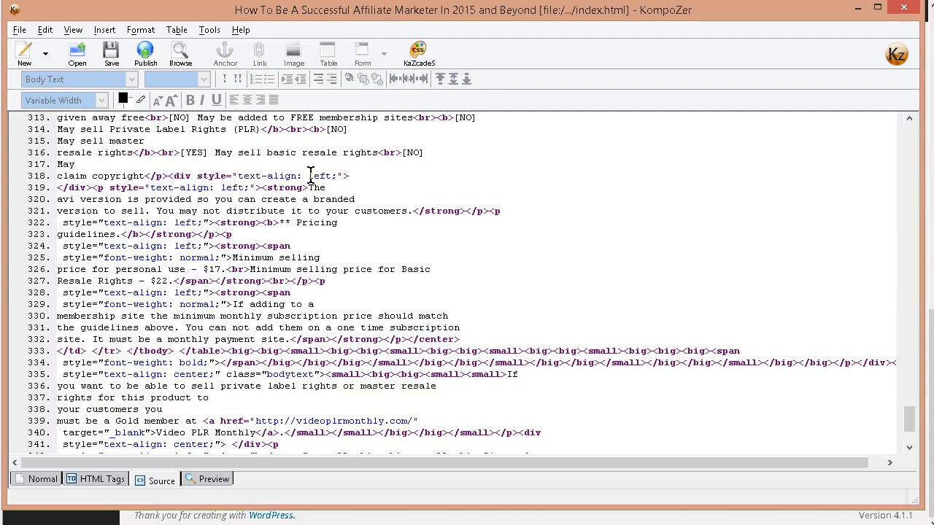
{"action": "scroll", "coordinate": [241, 205], "scroll_direction": "up", "scroll_amount": 6}
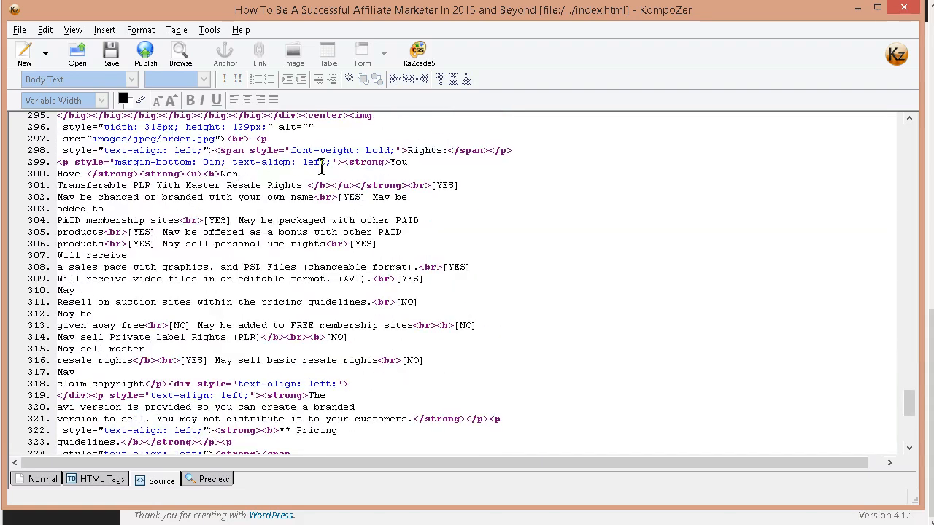
{"action": "scroll", "coordinate": [394, 219], "scroll_direction": "up", "scroll_amount": 2}
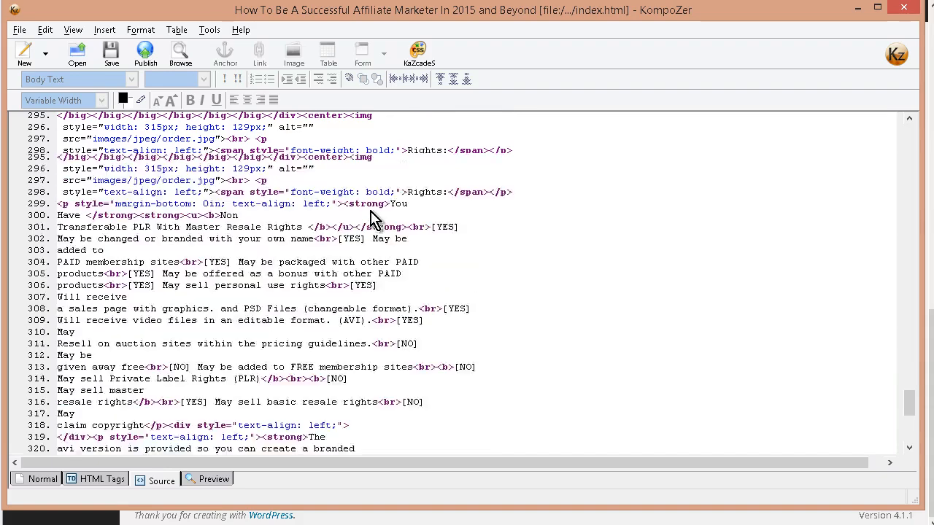
{"action": "scroll", "coordinate": [379, 222], "scroll_direction": "up", "scroll_amount": 4}
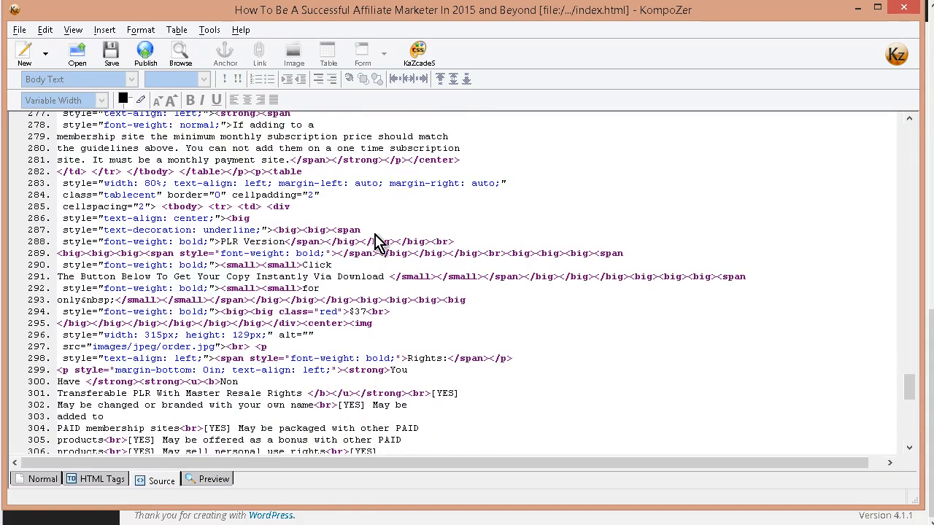
{"action": "scroll", "coordinate": [284, 234], "scroll_direction": "down", "scroll_amount": 5}
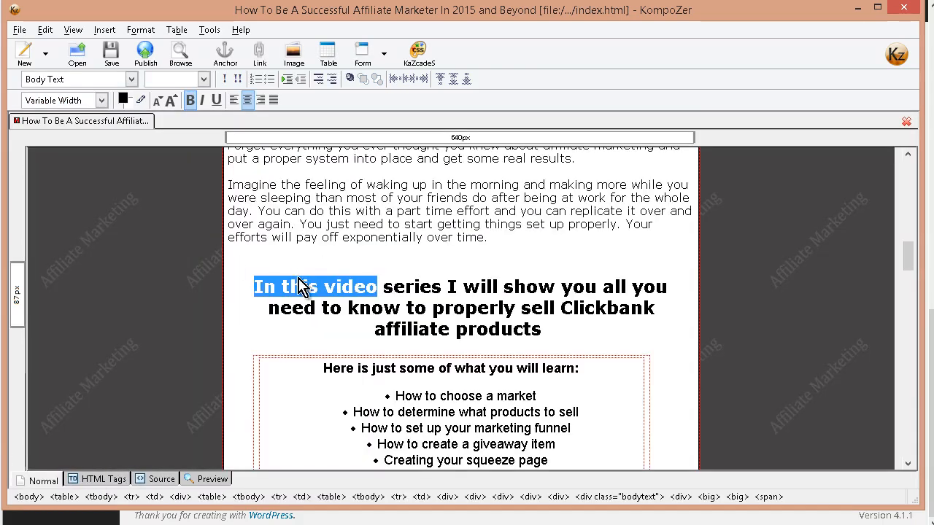
Select the whole 'In this video series' heading and view it in the HTML source
{"action": "left_click", "coordinate": [335, 288]}
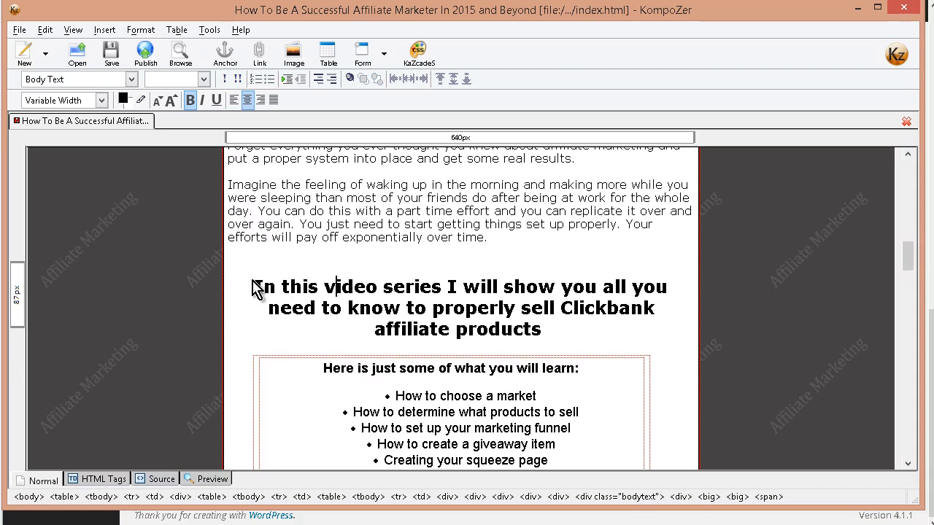
{"action": "left_click_drag", "start_coordinate": [258, 289], "coordinate": [576, 346]}
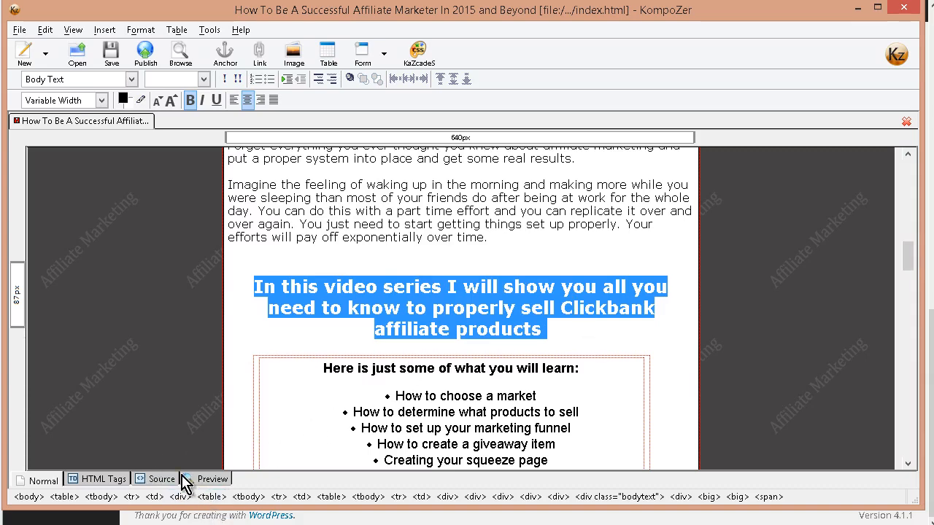
{"action": "left_click", "coordinate": [157, 478]}
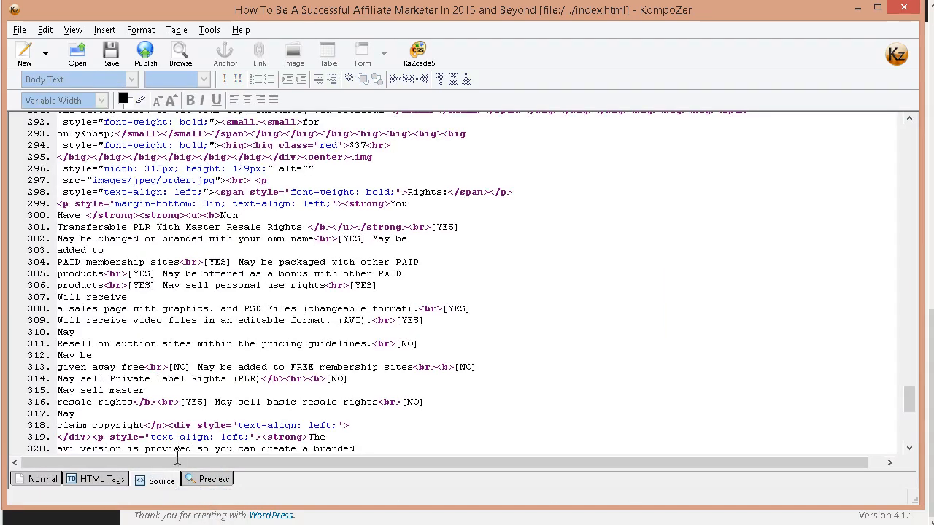
Select the HTML code from line 196 down to the closing </table> on line 352
{"action": "scroll", "coordinate": [248, 338], "scroll_direction": "up", "scroll_amount": 20}
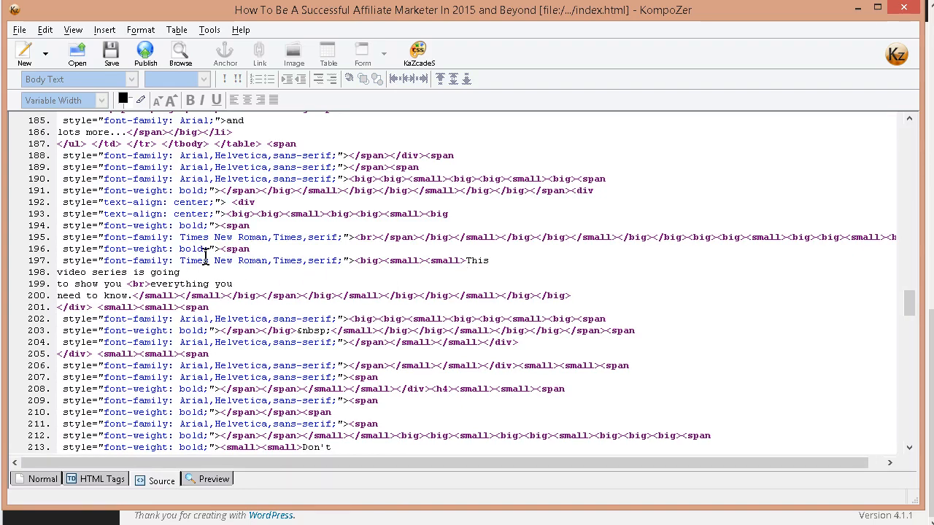
{"action": "left_click_drag", "start_coordinate": [220, 250], "coordinate": [291, 306]}
{"action": "scroll", "coordinate": [278, 264], "scroll_direction": "down", "scroll_amount": 19}
{"action": "scroll", "coordinate": [287, 289], "scroll_direction": "down", "scroll_amount": 10}
{"action": "scroll", "coordinate": [288, 295], "scroll_direction": "down", "scroll_amount": 12}
{"action": "scroll", "coordinate": [290, 302], "scroll_direction": "down", "scroll_amount": 2}
{"action": "left_click_drag", "start_coordinate": [283, 195], "coordinate": [509, 446]}
{"action": "left_click_drag", "start_coordinate": [534, 447], "coordinate": [591, 446]}
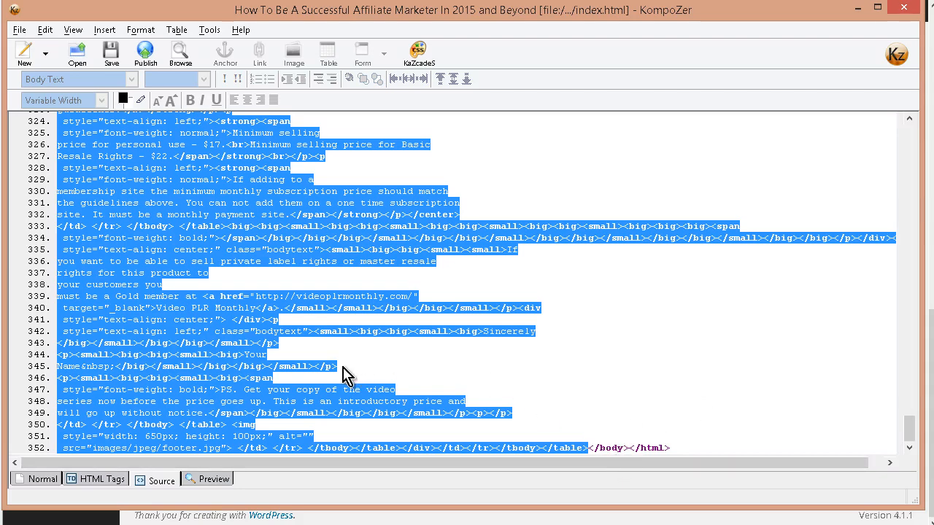
Copy the selected HTML source in KompoZer and switch back to the WordPress editor
{"action": "right_click", "coordinate": [217, 320]}
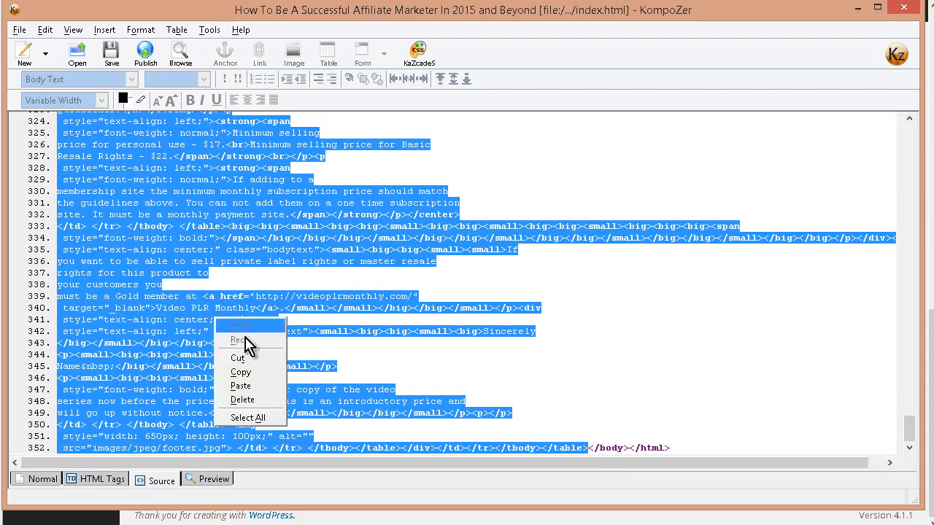
{"action": "left_click", "coordinate": [264, 381]}
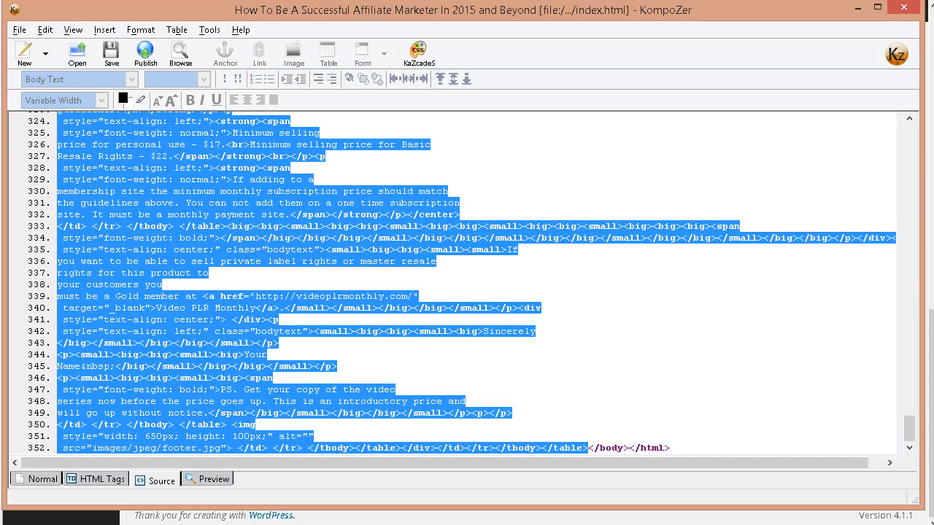
{"action": "key", "text": "alt+Tab"}
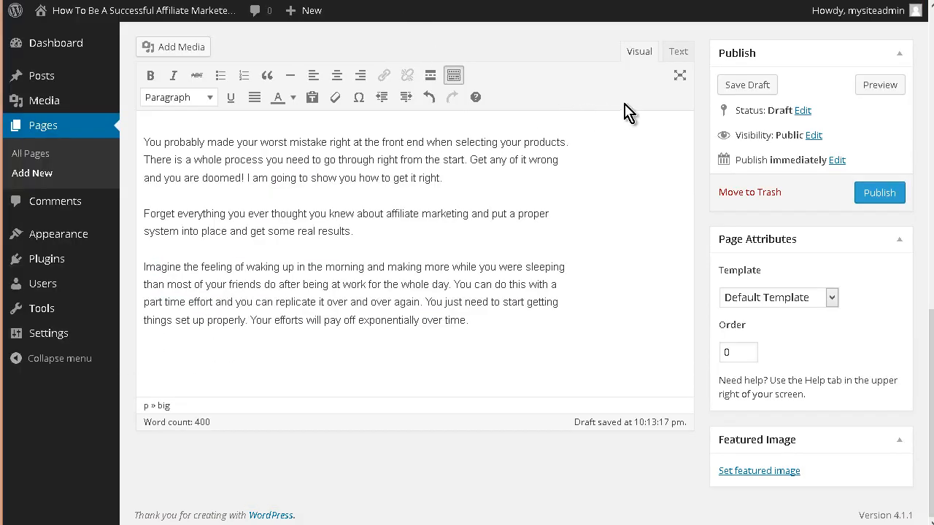
In the Text view, paste the copied sales-page HTML two lines below the existing paragraphs
{"action": "left_click", "coordinate": [678, 54]}
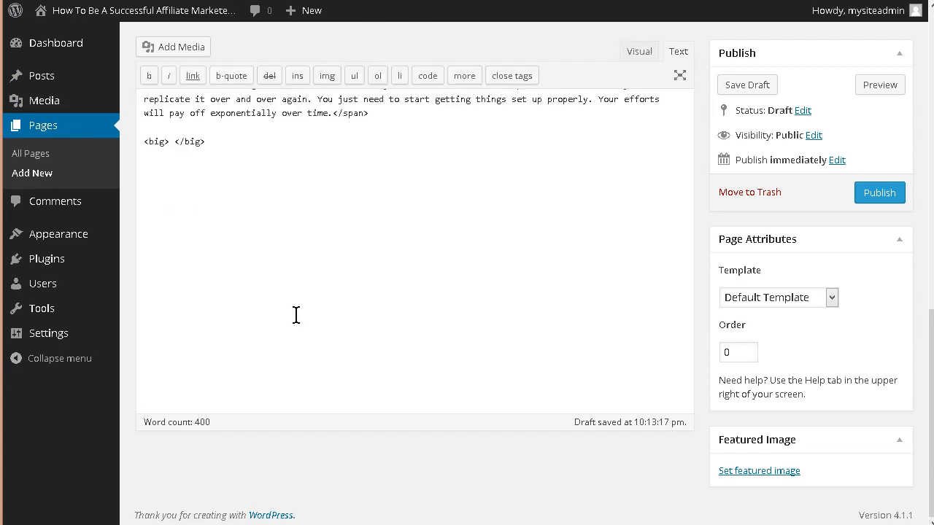
{"action": "scroll", "coordinate": [293, 304], "scroll_direction": "down", "scroll_amount": 2}
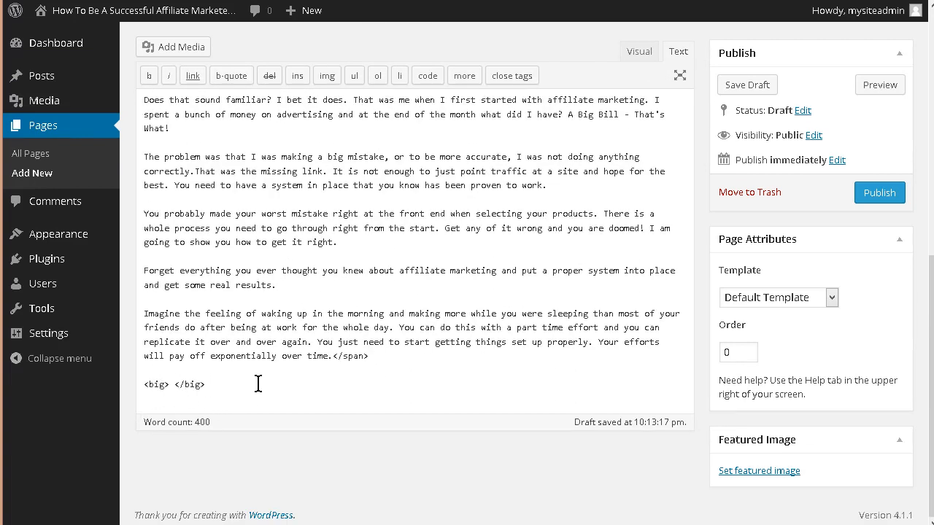
{"action": "key", "text": "Return"}
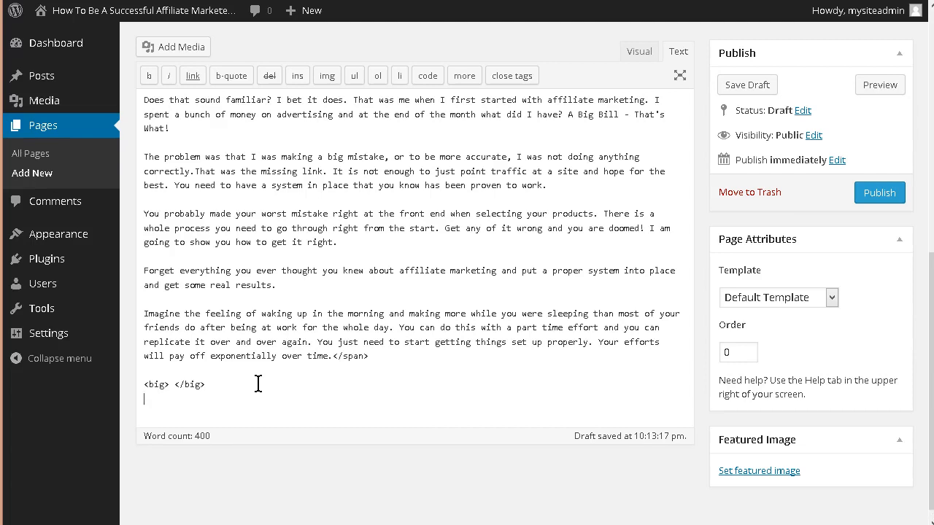
{"action": "key", "text": "Return"}
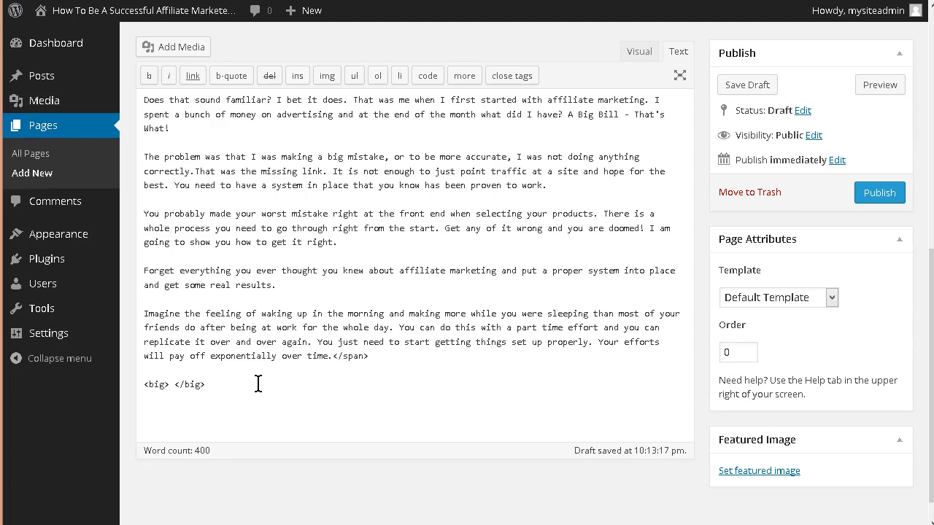
{"action": "key", "text": "ctrl+v"}
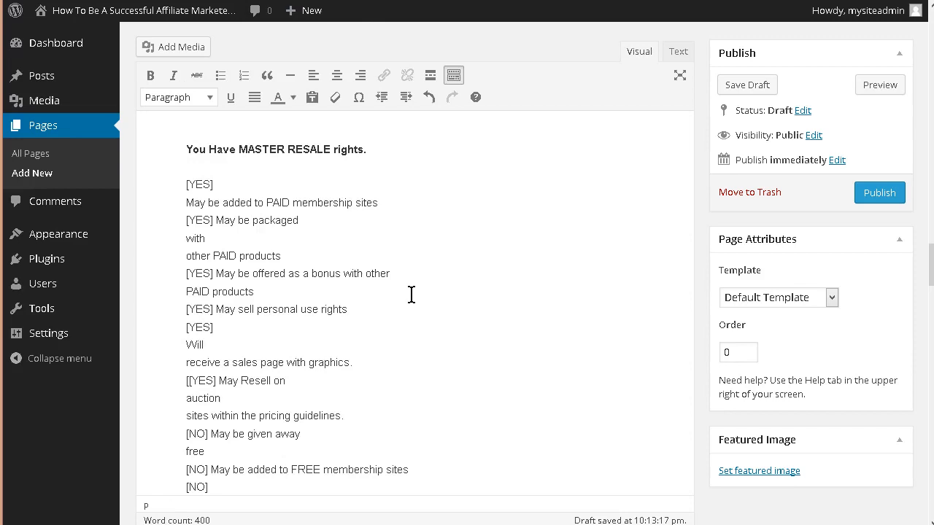
{"action": "scroll", "coordinate": [409, 288], "scroll_direction": "up", "scroll_amount": 4}
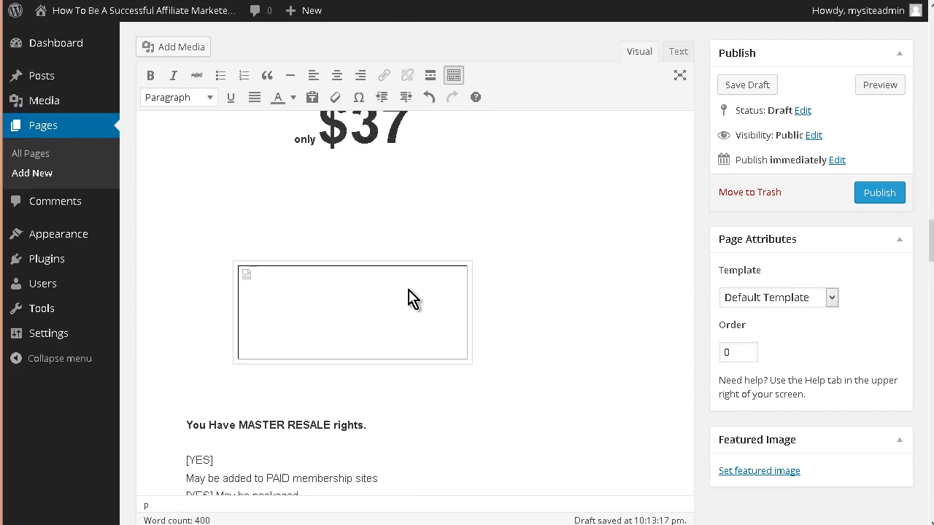
{"action": "scroll", "coordinate": [408, 289], "scroll_direction": "up", "scroll_amount": 12}
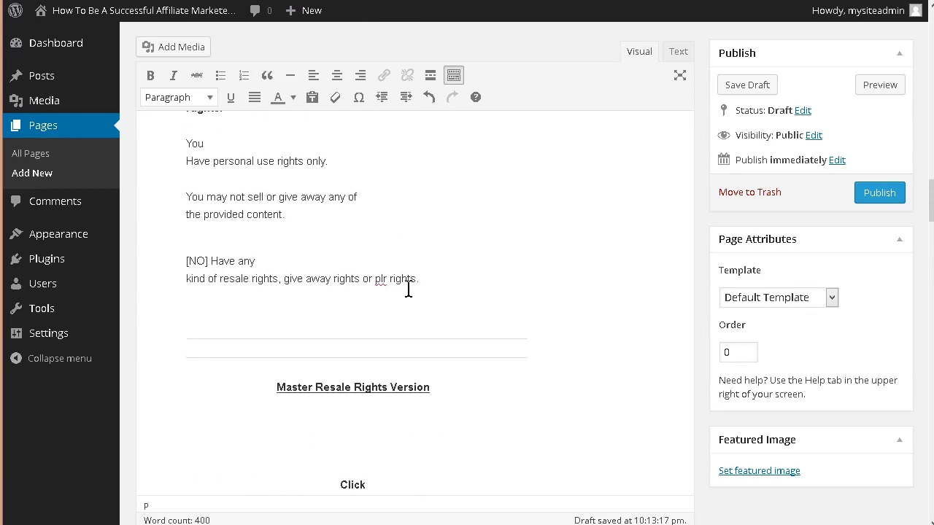
{"action": "scroll", "coordinate": [408, 288], "scroll_direction": "up", "scroll_amount": 15}
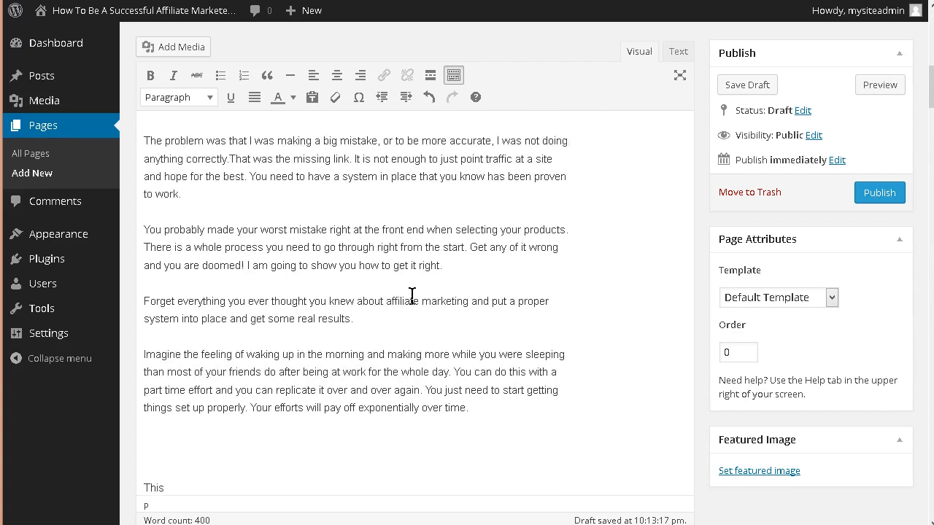
{"action": "scroll", "coordinate": [411, 297], "scroll_direction": "up", "scroll_amount": 1}
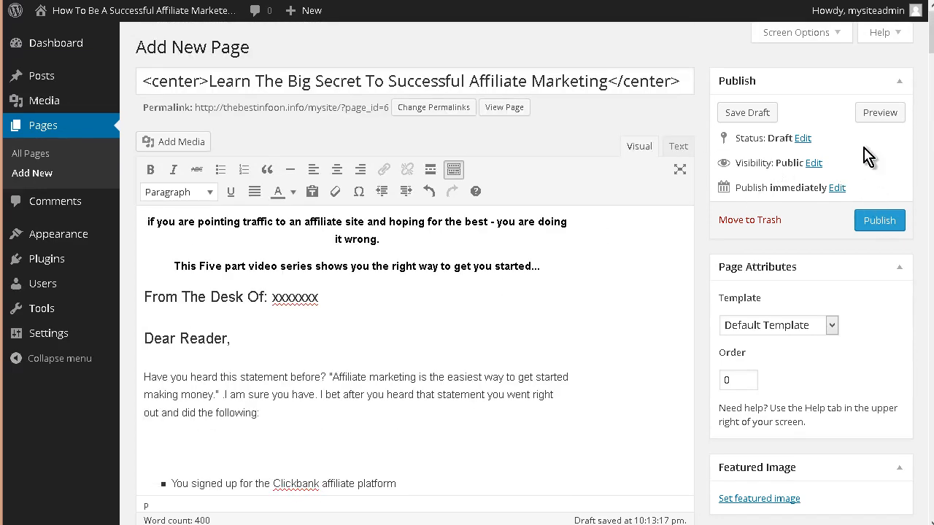
Preview the draft and check its order boxes, rights lists and closing banner
{"action": "left_click", "coordinate": [880, 112]}
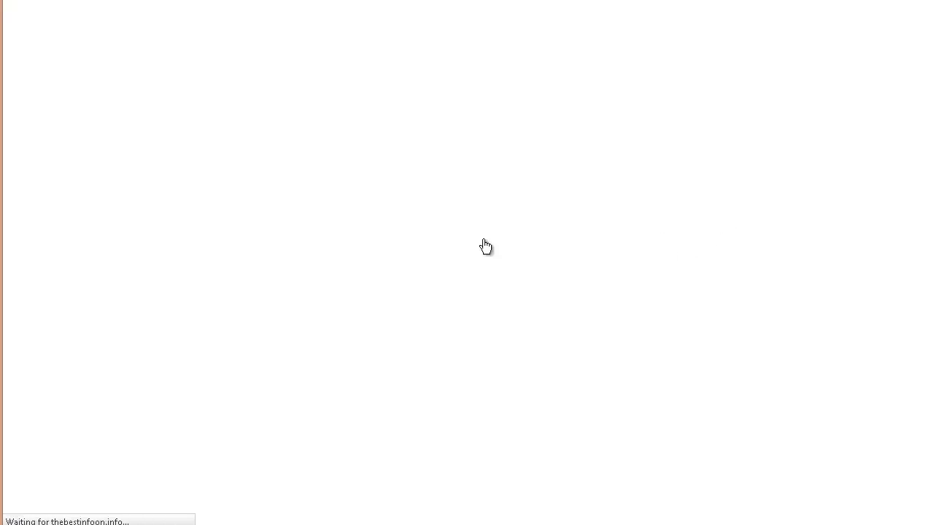
{"action": "scroll", "coordinate": [483, 252], "scroll_direction": "down", "scroll_amount": 9}
{"action": "scroll", "coordinate": [483, 256], "scroll_direction": "down", "scroll_amount": 13}
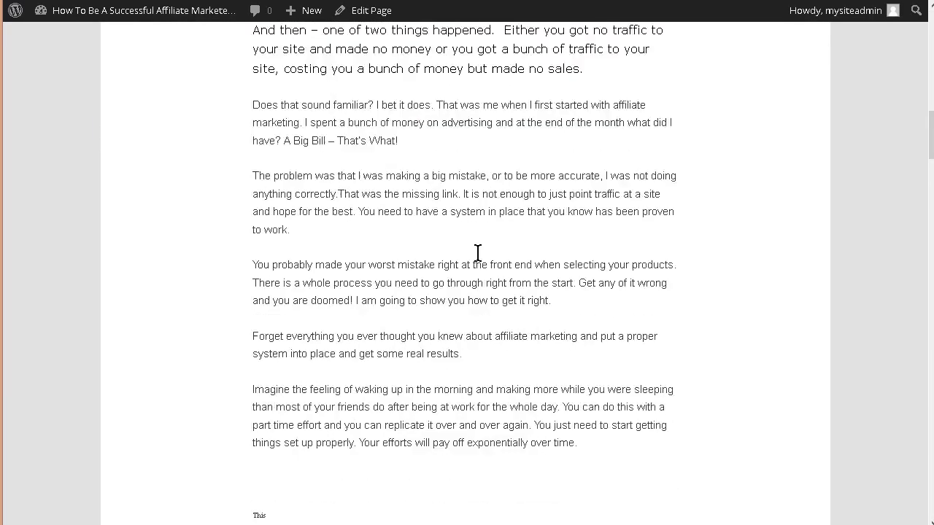
{"action": "scroll", "coordinate": [483, 262], "scroll_direction": "down", "scroll_amount": 12}
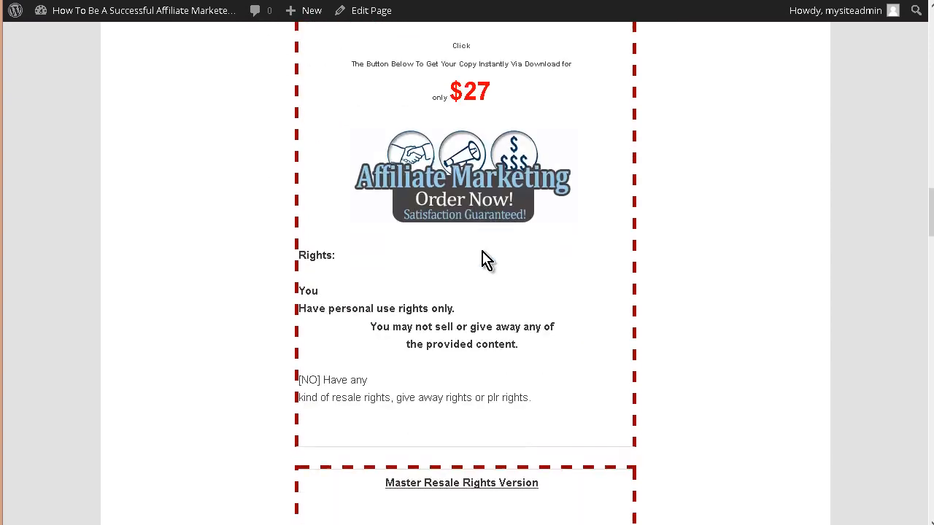
{"action": "scroll", "coordinate": [483, 262], "scroll_direction": "down", "scroll_amount": 12}
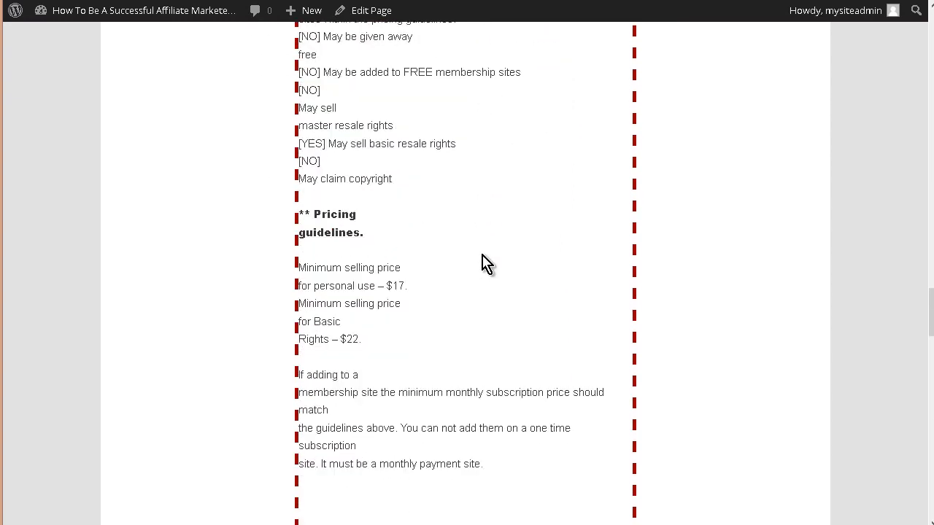
{"action": "scroll", "coordinate": [487, 264], "scroll_direction": "down", "scroll_amount": 12}
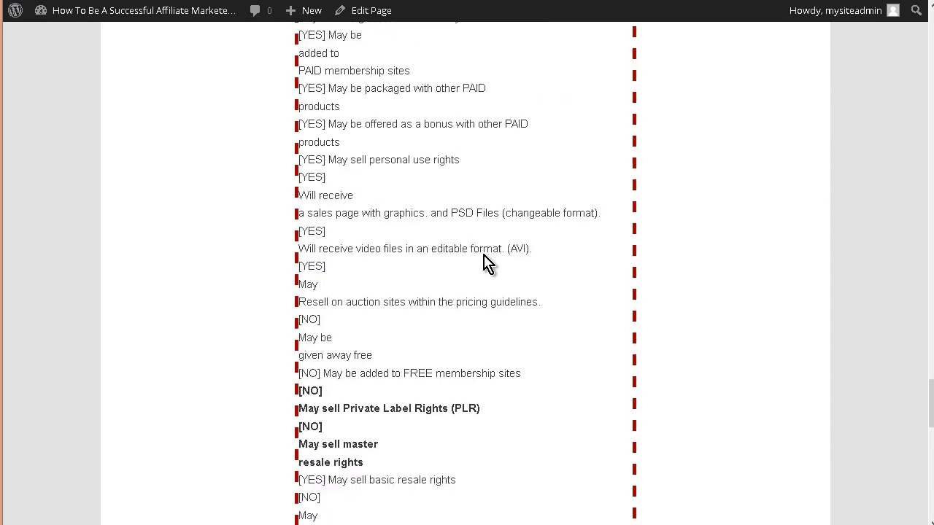
{"action": "scroll", "coordinate": [486, 264], "scroll_direction": "down", "scroll_amount": 4}
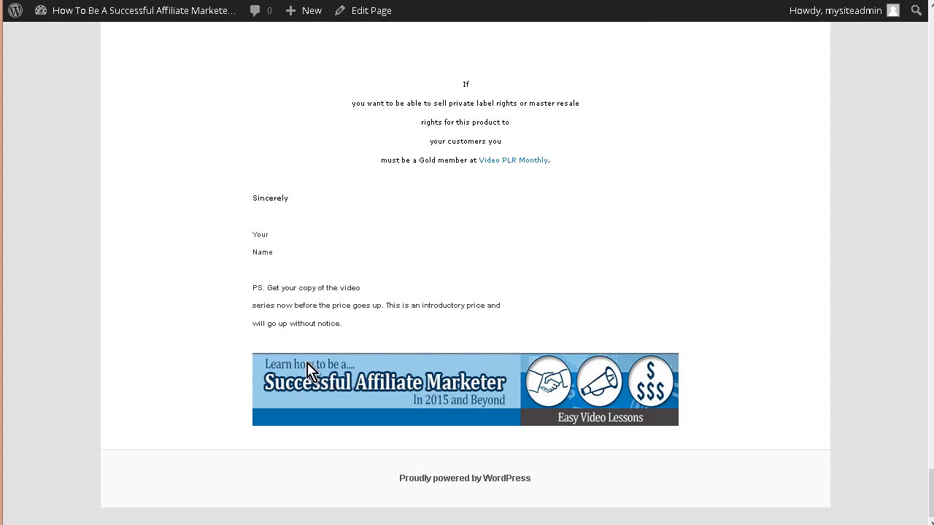
{"action": "scroll", "coordinate": [465, 292], "scroll_direction": "up", "scroll_amount": 2}
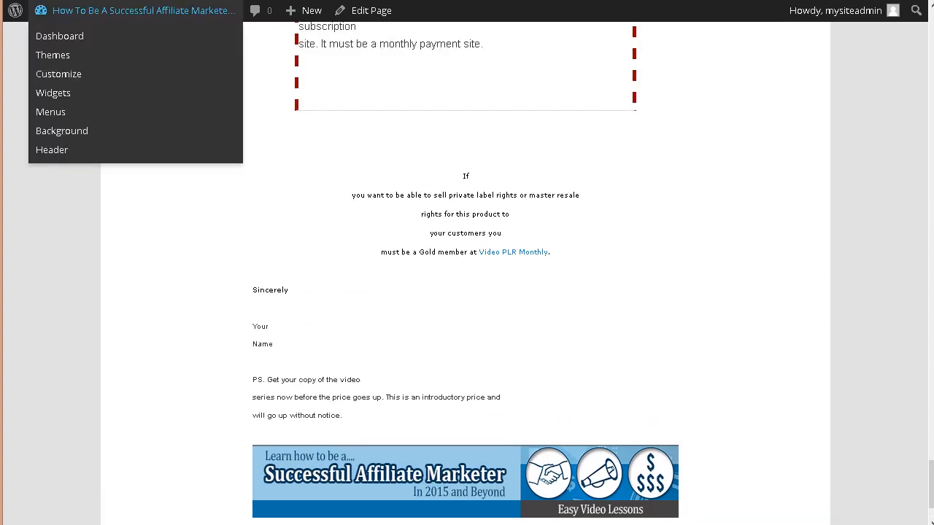
Delete the broken closing banner image and the empty paragraph after the PS line
{"action": "left_click", "coordinate": [146, 2]}
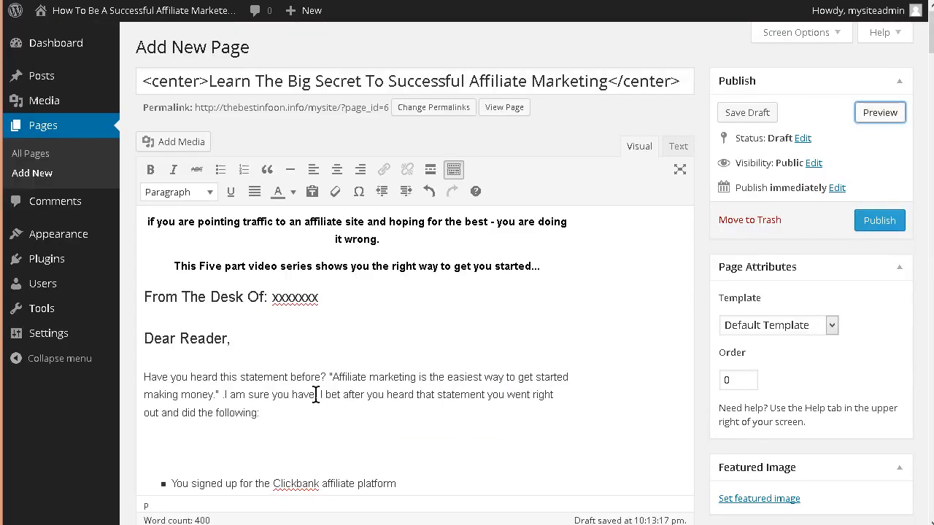
{"action": "scroll", "coordinate": [348, 371], "scroll_direction": "down", "scroll_amount": 15}
{"action": "scroll", "coordinate": [363, 358], "scroll_direction": "down", "scroll_amount": 12}
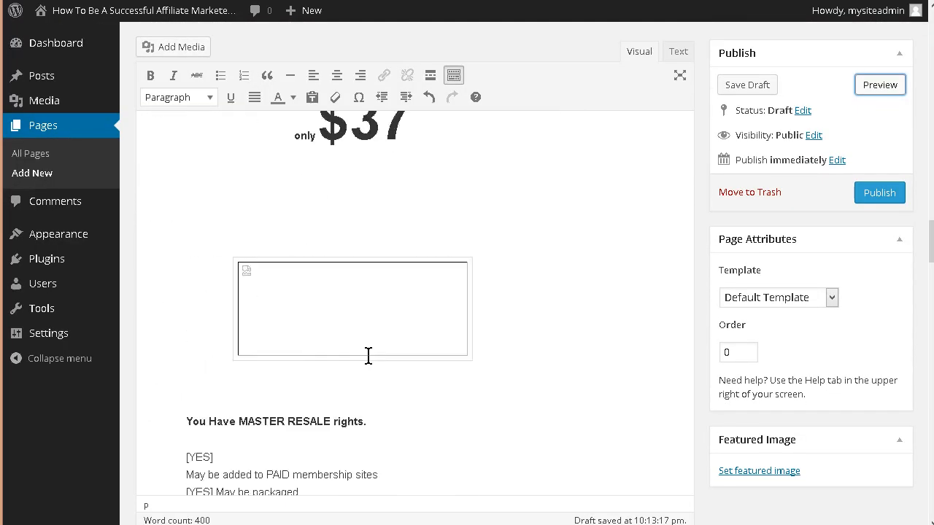
{"action": "scroll", "coordinate": [365, 363], "scroll_direction": "down", "scroll_amount": 15}
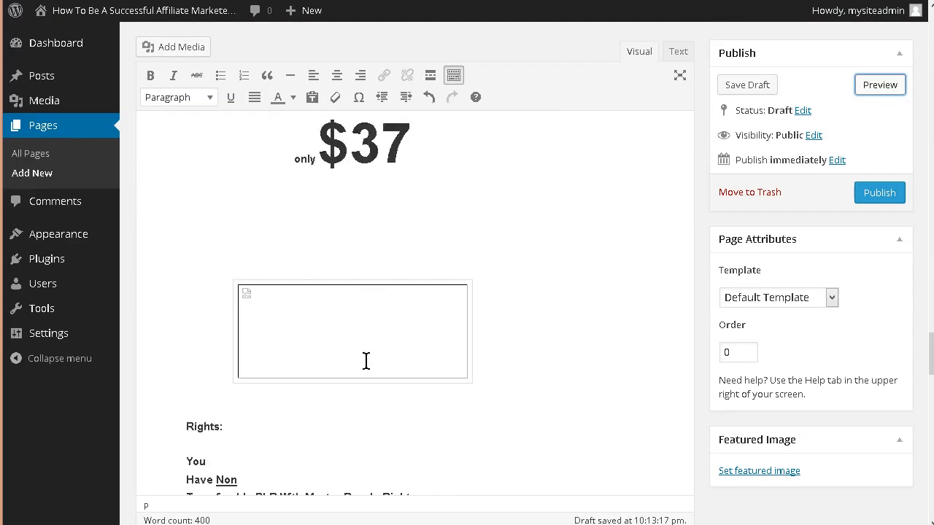
{"action": "scroll", "coordinate": [365, 363], "scroll_direction": "down", "scroll_amount": 15}
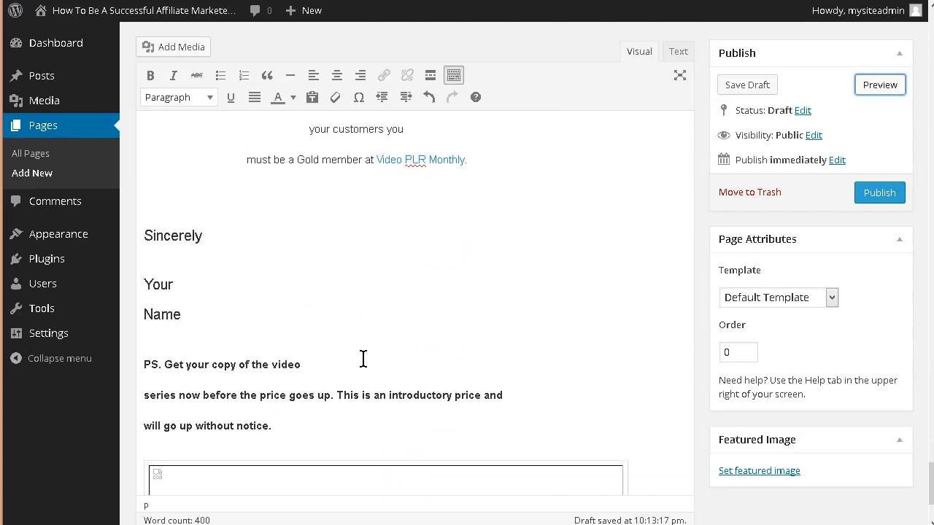
{"action": "left_click", "coordinate": [343, 340]}
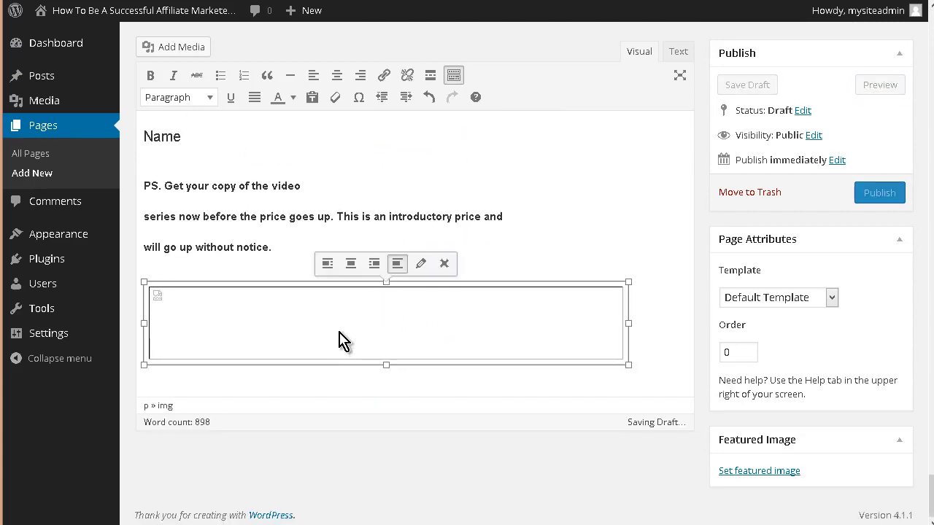
{"action": "key", "text": "Delete"}
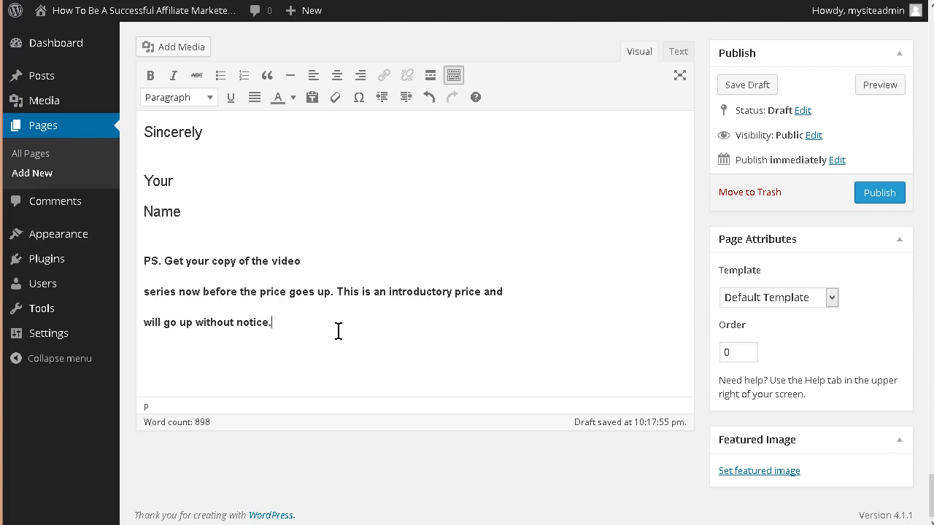
{"action": "key", "text": "Delete"}
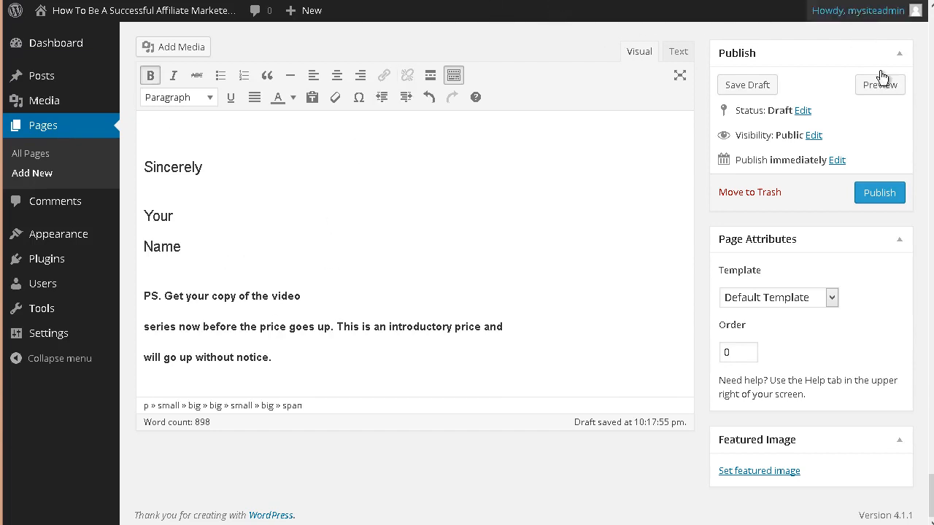
Publish the sales page and review its $27 order section and rights notes in the editor
{"action": "left_click", "coordinate": [870, 194]}
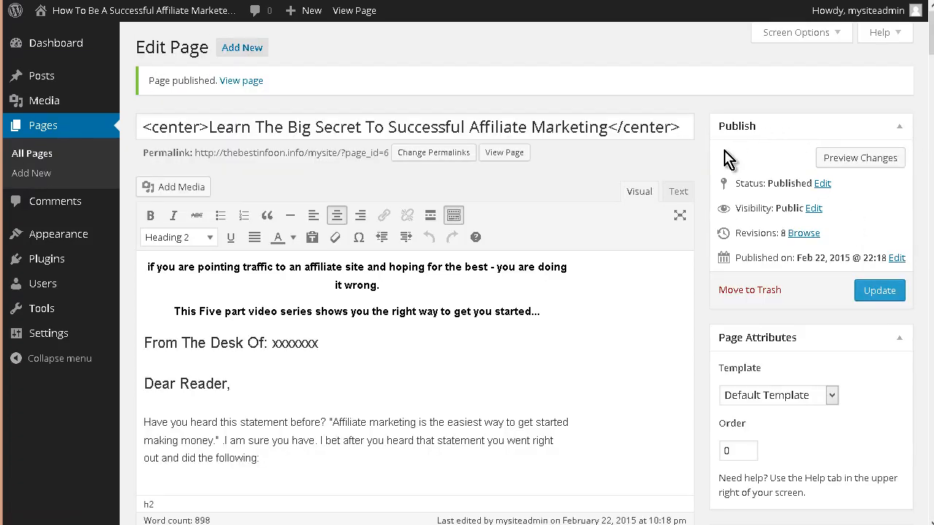
{"action": "scroll", "coordinate": [718, 149], "scroll_direction": "down", "scroll_amount": 5}
{"action": "scroll", "coordinate": [711, 144], "scroll_direction": "down", "scroll_amount": 12}
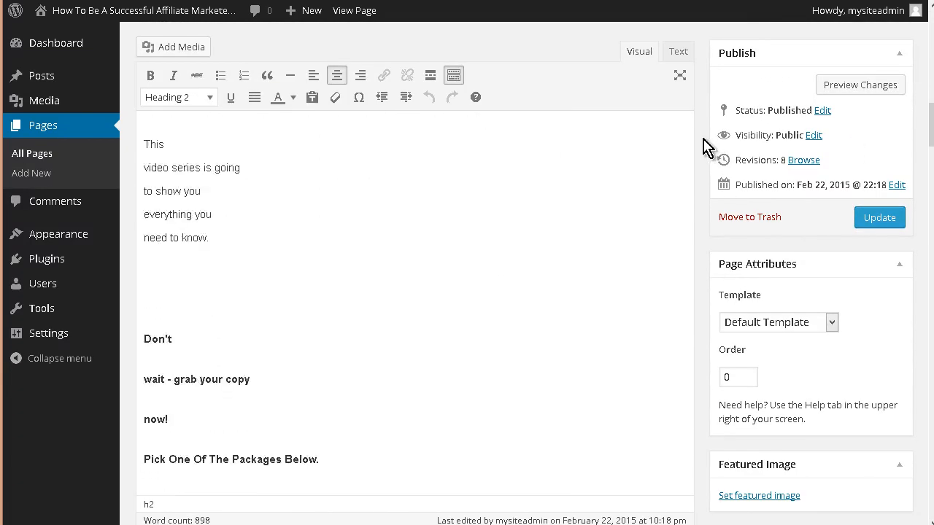
{"action": "scroll", "coordinate": [711, 144], "scroll_direction": "down", "scroll_amount": 4}
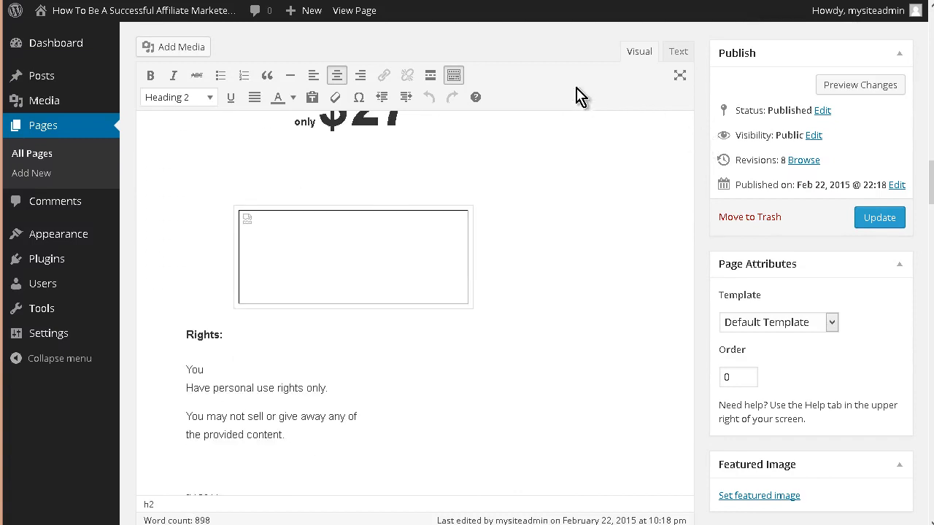
{"action": "left_click", "coordinate": [413, 276]}
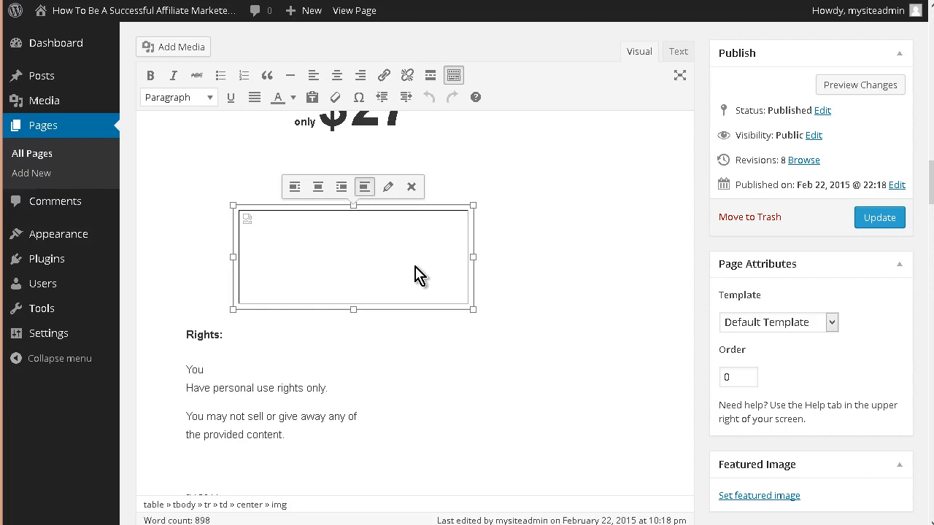
{"action": "scroll", "coordinate": [413, 266], "scroll_direction": "up", "scroll_amount": 2}
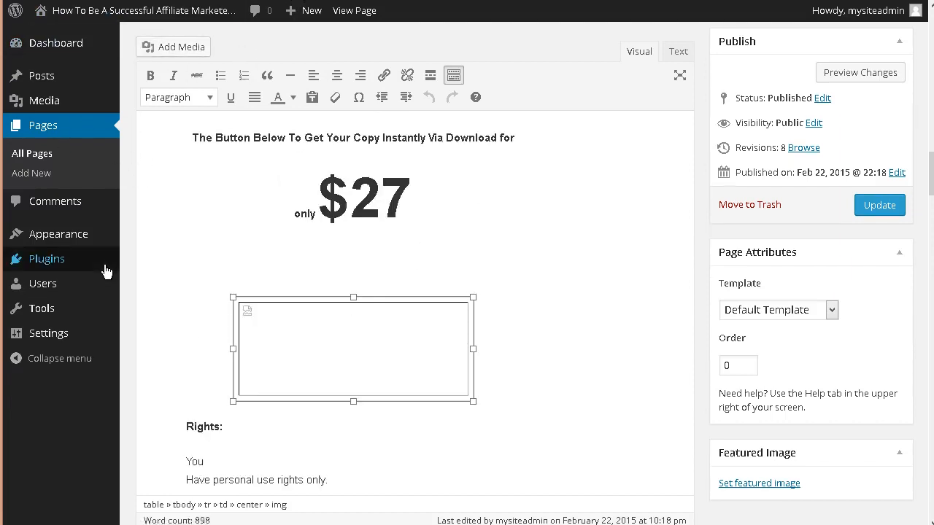
{"action": "scroll", "coordinate": [125, 286], "scroll_direction": "down", "scroll_amount": 3}
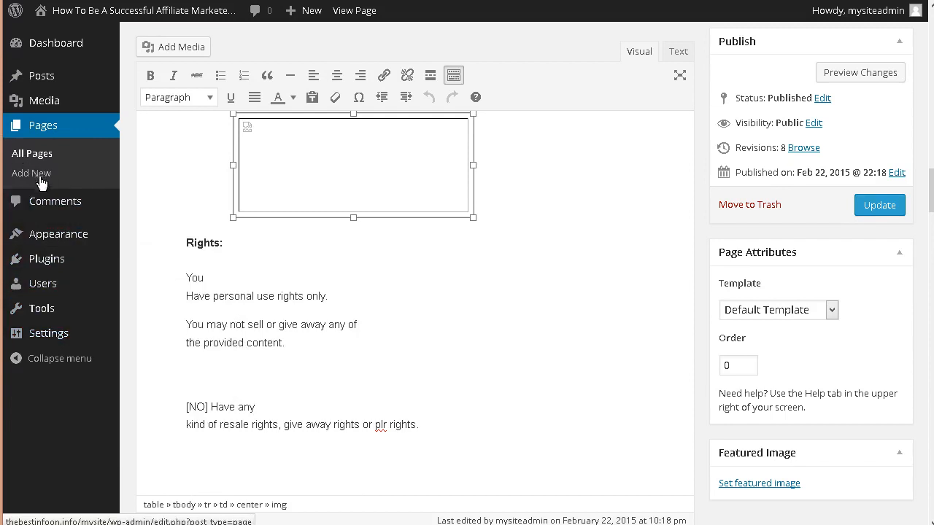
{"action": "mouse_move", "coordinate": [52, 337]}
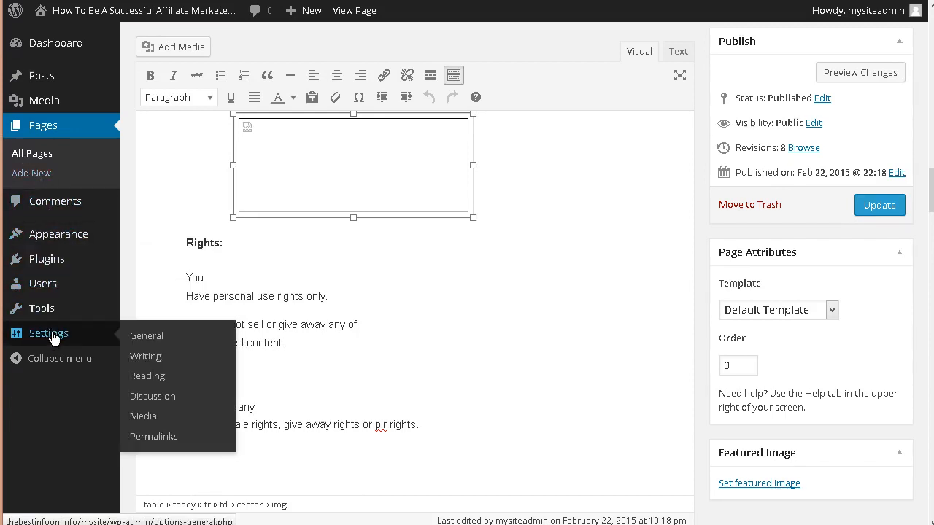
In Reading settings, set 'Learn The Big Secret To Successful Affiliate Marketing' as the static front page and save
{"action": "left_click", "coordinate": [151, 379]}
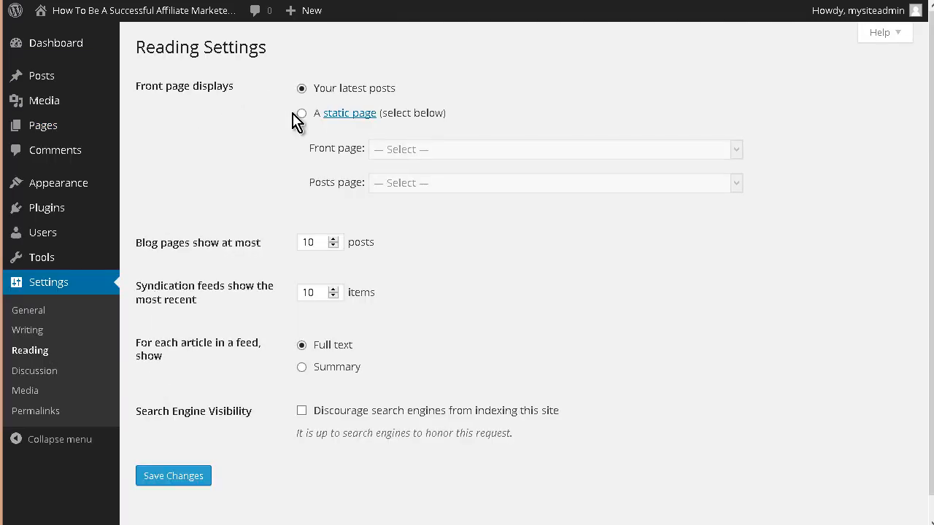
{"action": "left_click", "coordinate": [313, 117]}
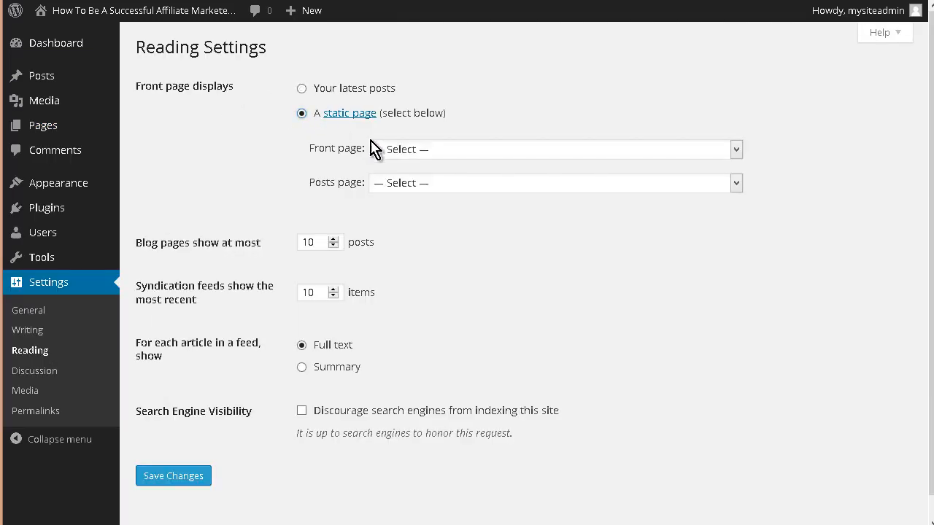
{"action": "left_click", "coordinate": [409, 152]}
{"action": "left_click", "coordinate": [436, 183]}
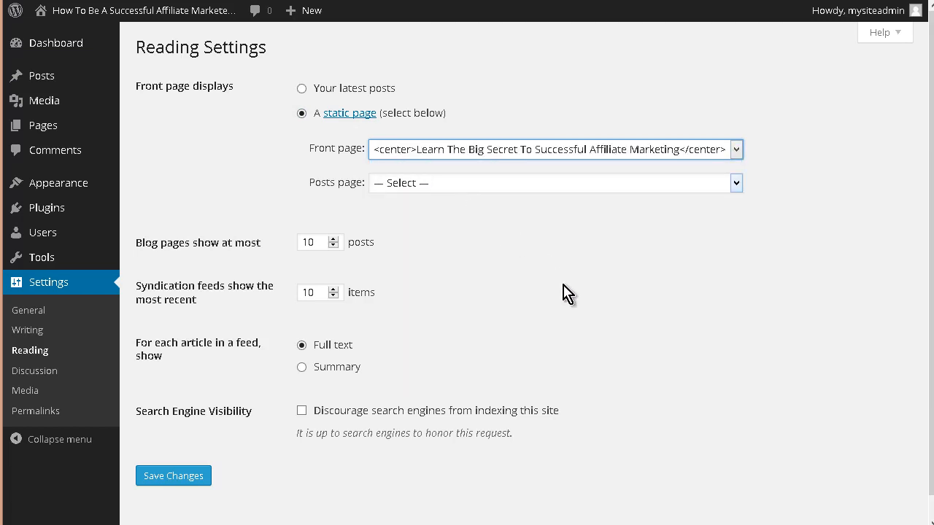
{"action": "scroll", "coordinate": [438, 276], "scroll_direction": "down", "scroll_amount": 1}
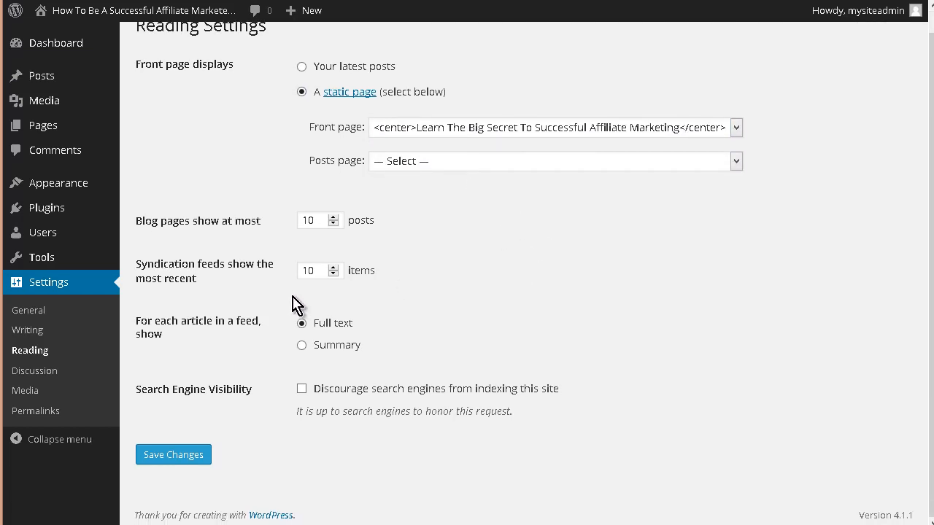
{"action": "left_click", "coordinate": [188, 456]}
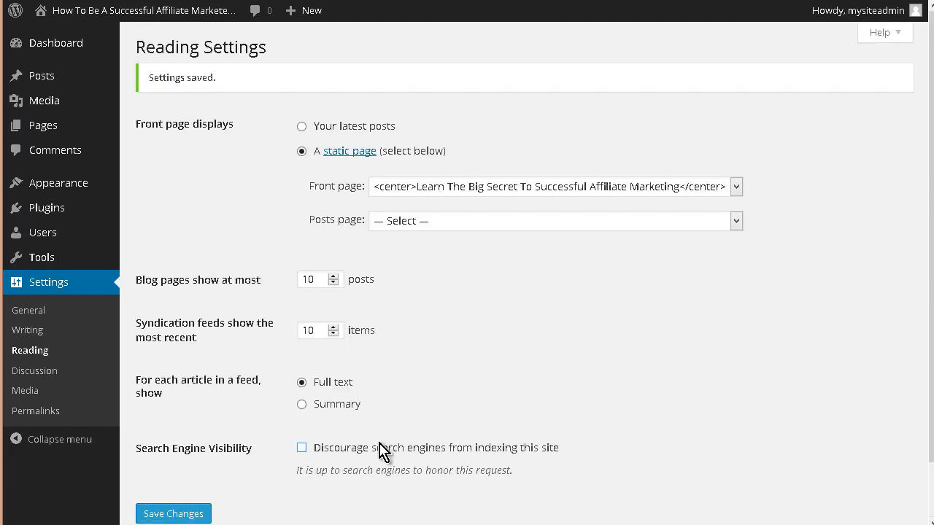
{"action": "mouse_move", "coordinate": [33, 16]}
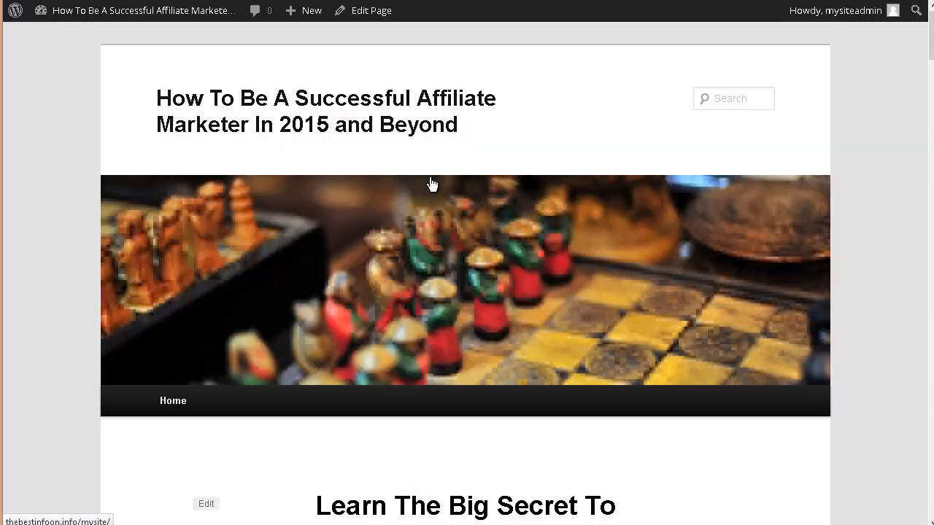
Scroll through the live home page, from the headline past the $27 and $37 order boxes to the PS
{"action": "scroll", "coordinate": [428, 188], "scroll_direction": "down", "scroll_amount": 15}
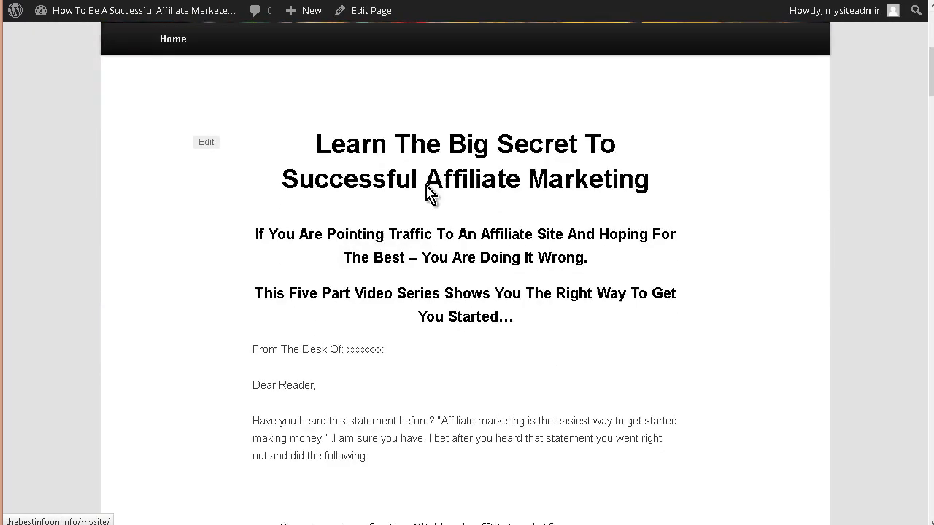
{"action": "scroll", "coordinate": [429, 197], "scroll_direction": "down", "scroll_amount": 5}
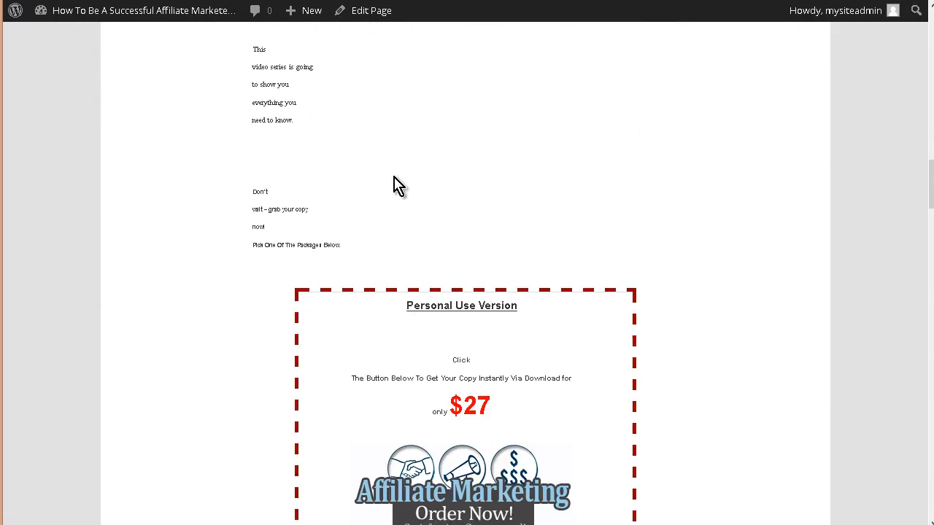
{"action": "scroll", "coordinate": [386, 187], "scroll_direction": "down", "scroll_amount": 1}
{"action": "scroll", "coordinate": [376, 191], "scroll_direction": "up", "scroll_amount": 3}
{"action": "scroll", "coordinate": [353, 233], "scroll_direction": "down", "scroll_amount": 3}
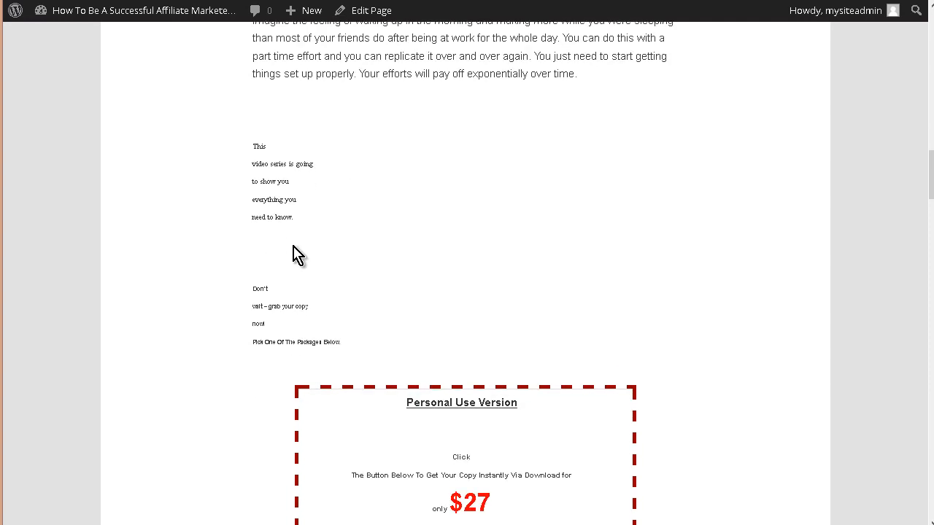
{"action": "scroll", "coordinate": [357, 159], "scroll_direction": "down", "scroll_amount": 6}
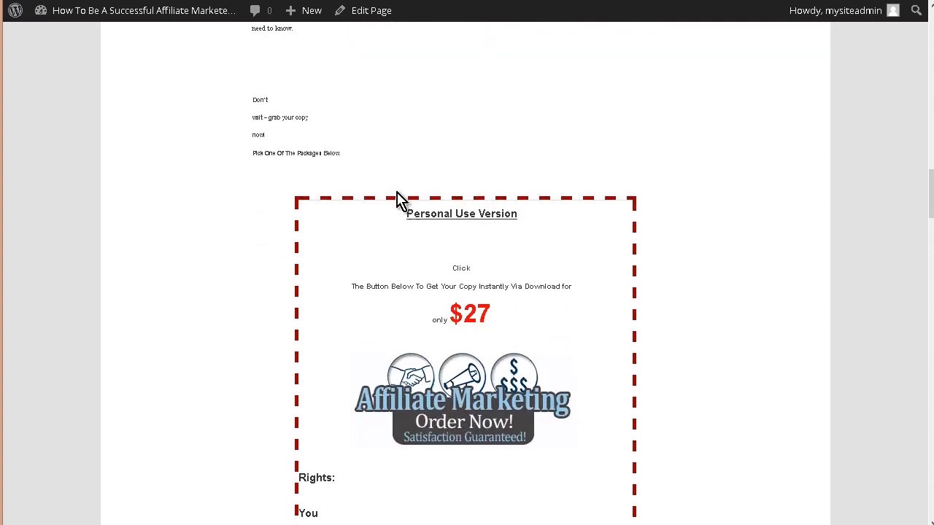
{"action": "scroll", "coordinate": [502, 275], "scroll_direction": "down", "scroll_amount": 2}
{"action": "scroll", "coordinate": [504, 275], "scroll_direction": "down", "scroll_amount": 18}
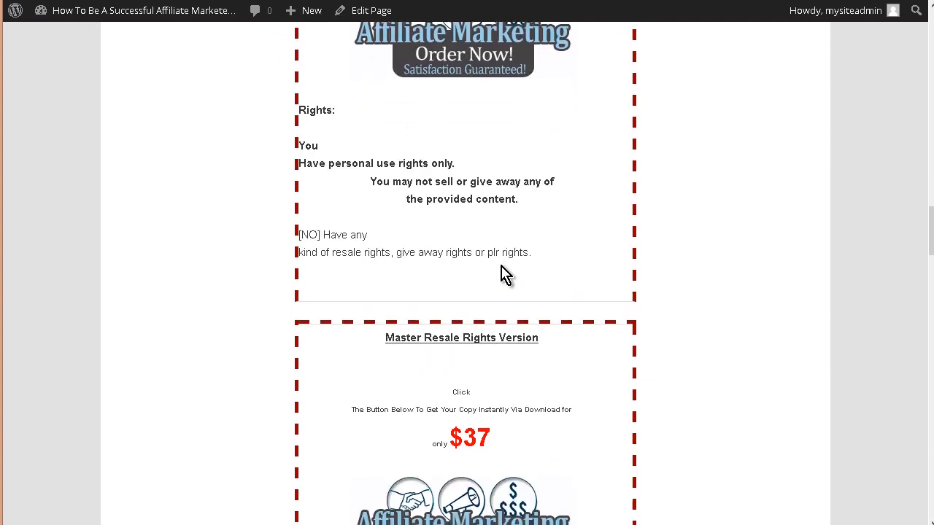
{"action": "scroll", "coordinate": [504, 276], "scroll_direction": "down", "scroll_amount": 20}
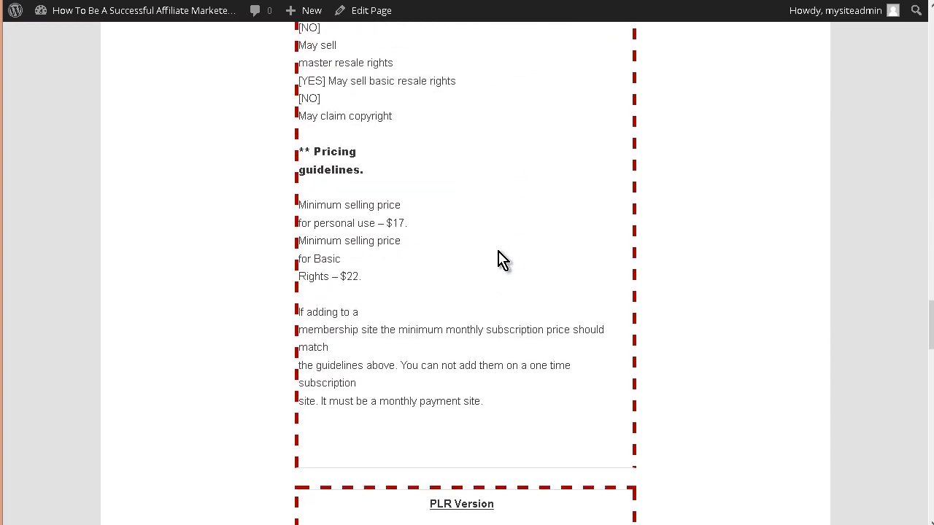
{"action": "scroll", "coordinate": [496, 257], "scroll_direction": "down", "scroll_amount": 20}
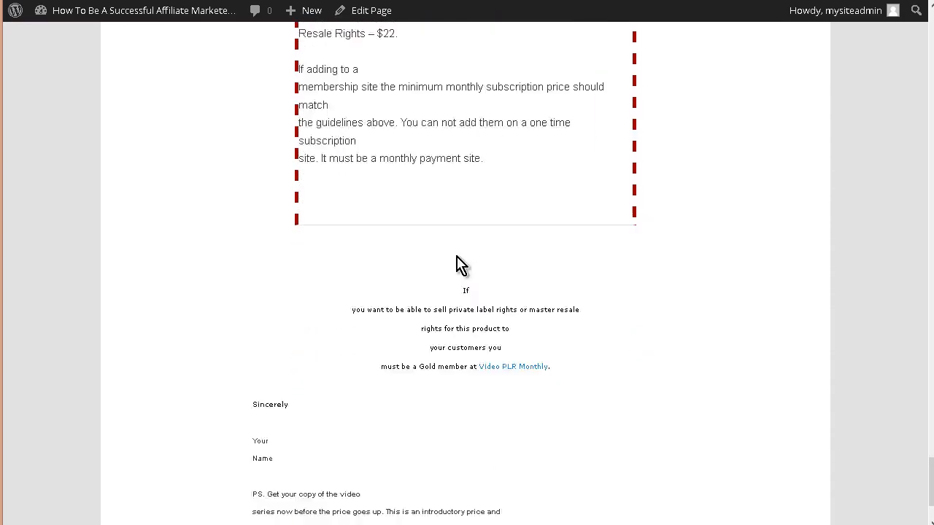
{"action": "scroll", "coordinate": [459, 261], "scroll_direction": "up", "scroll_amount": 20}
{"action": "scroll", "coordinate": [328, 241], "scroll_direction": "up", "scroll_amount": 20}
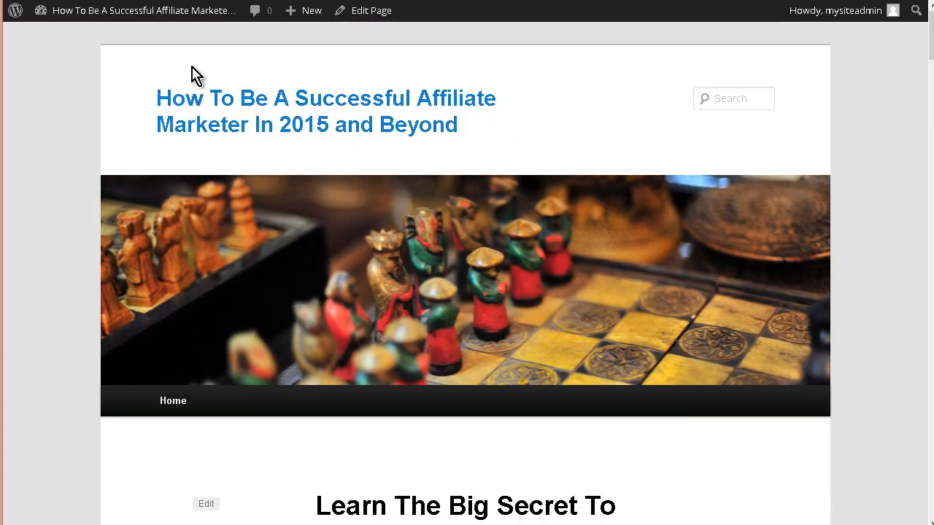
{"action": "scroll", "coordinate": [725, 270], "scroll_direction": "down", "scroll_amount": 4}
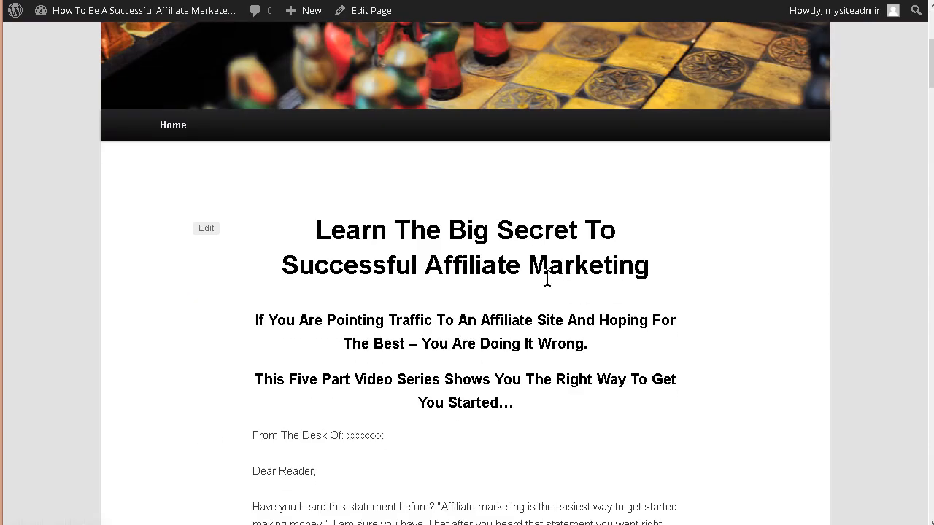